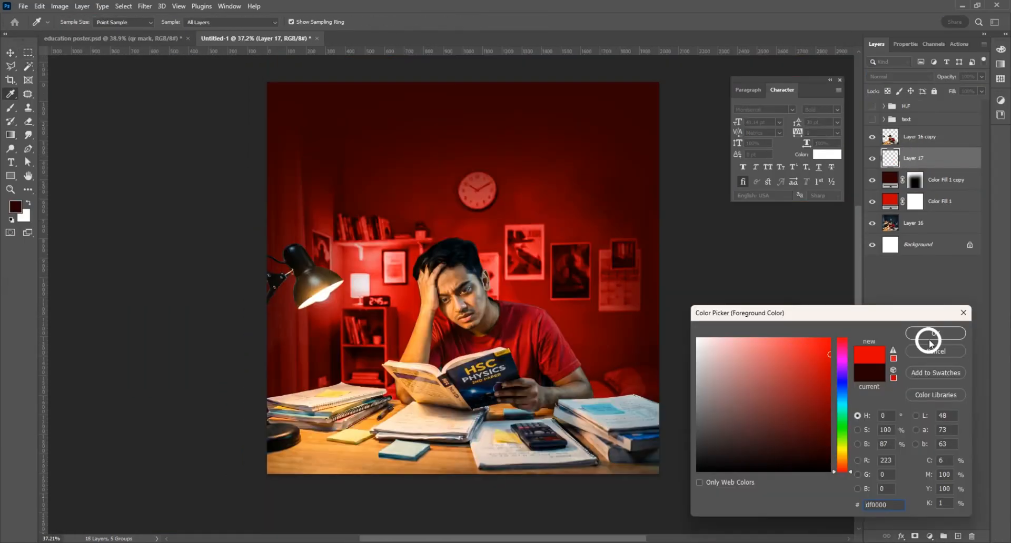
Step: Confirm red as the fill colour, then move over to Arena's image-generation page
left_click(930, 342)
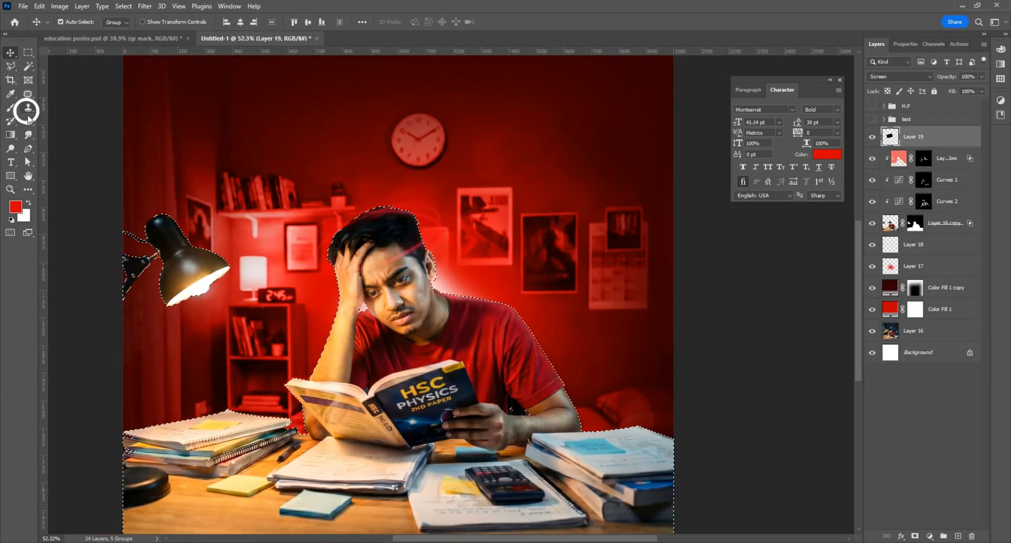
left_click(23, 6)
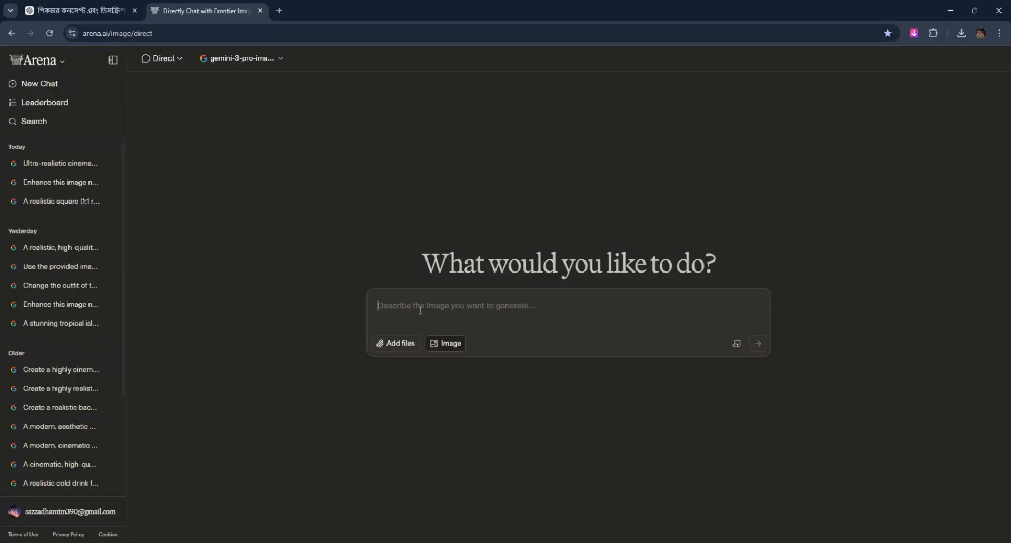
Step: Choose gemini-3-pro-image-preview-2k and send the pasted stressed-student HSC Physics prompt
left_click(264, 58)
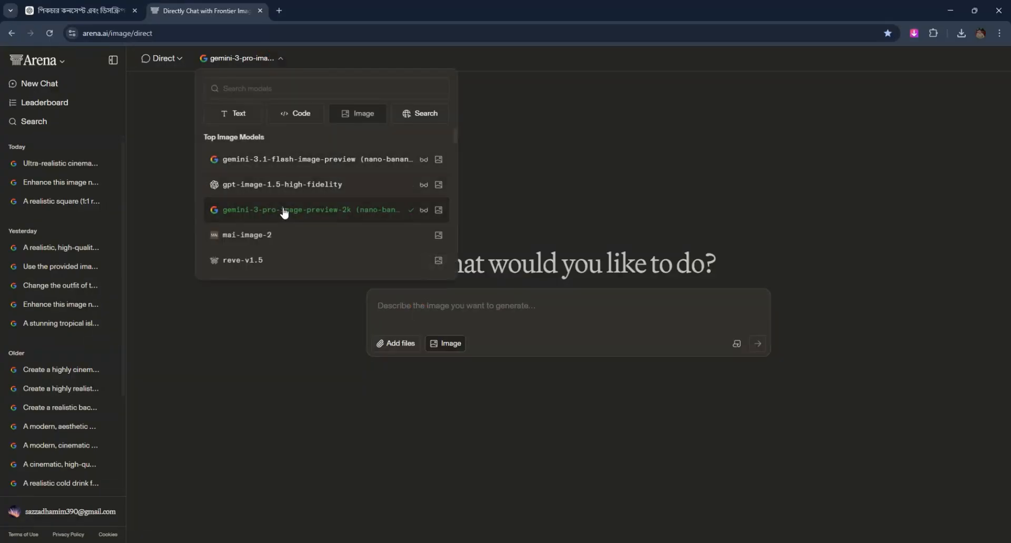
left_click(284, 211)
key("ctrl+v")
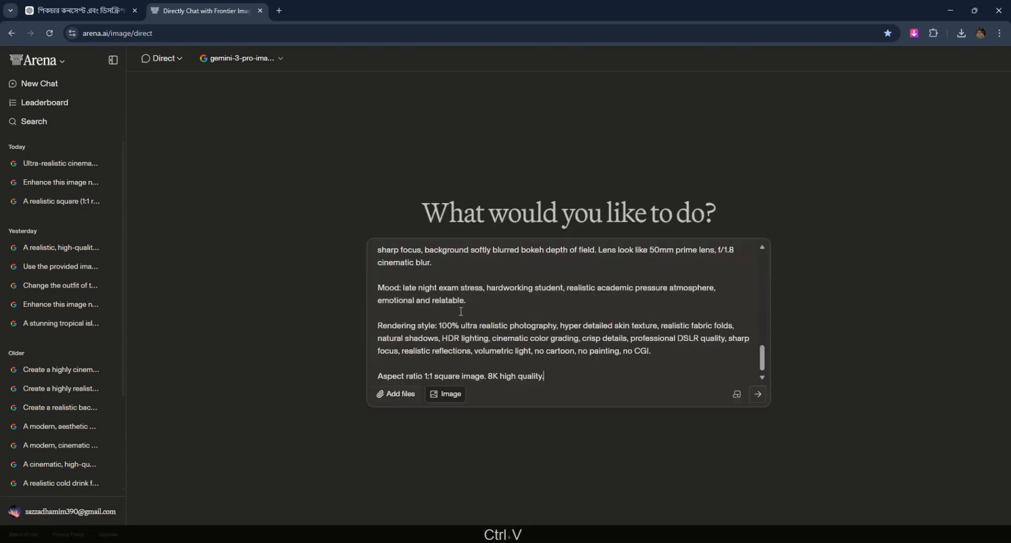
left_click(757, 395)
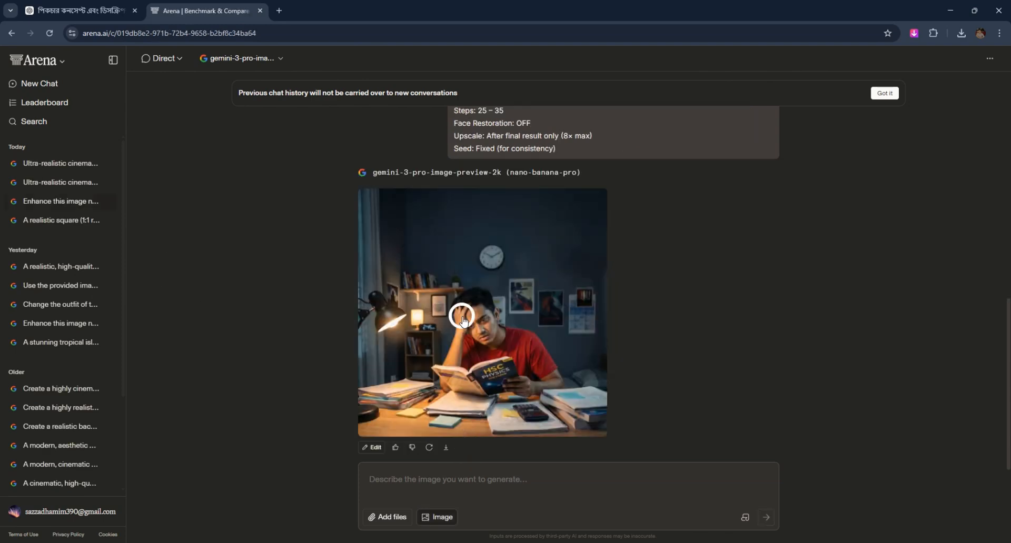
Step: Preview the generated student image at full size, then download it
left_click(463, 321)
left_click(296, 348)
left_click(446, 448)
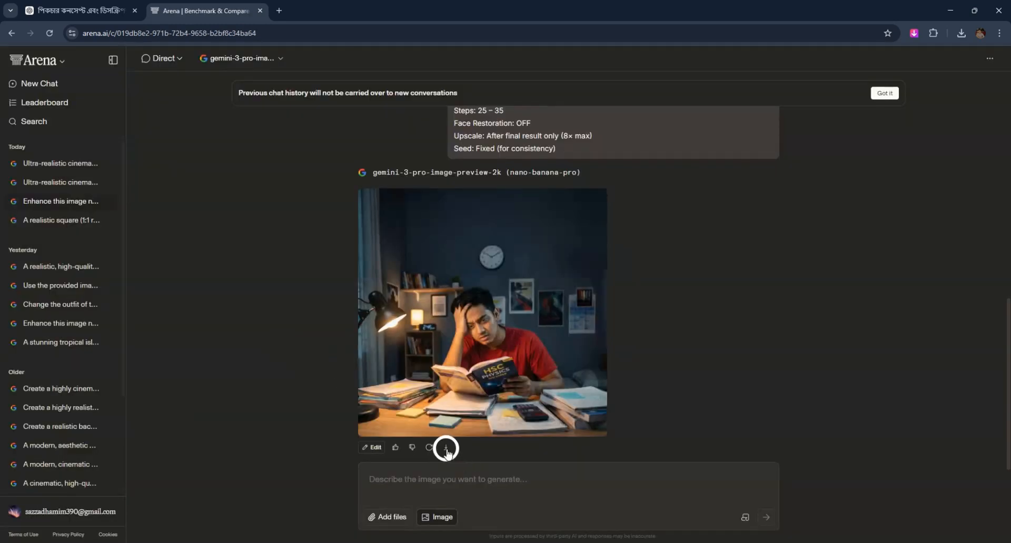
Step: Open the Ai Image file and drag it into the Untitled-1 canvas as a new layer
left_click(555, 542)
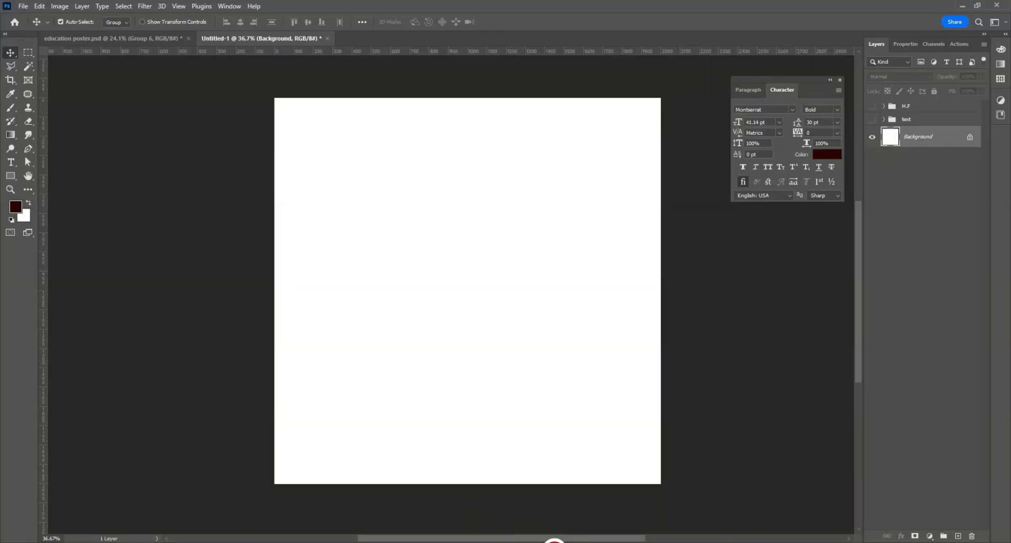
left_click(27, 8)
left_click(32, 26)
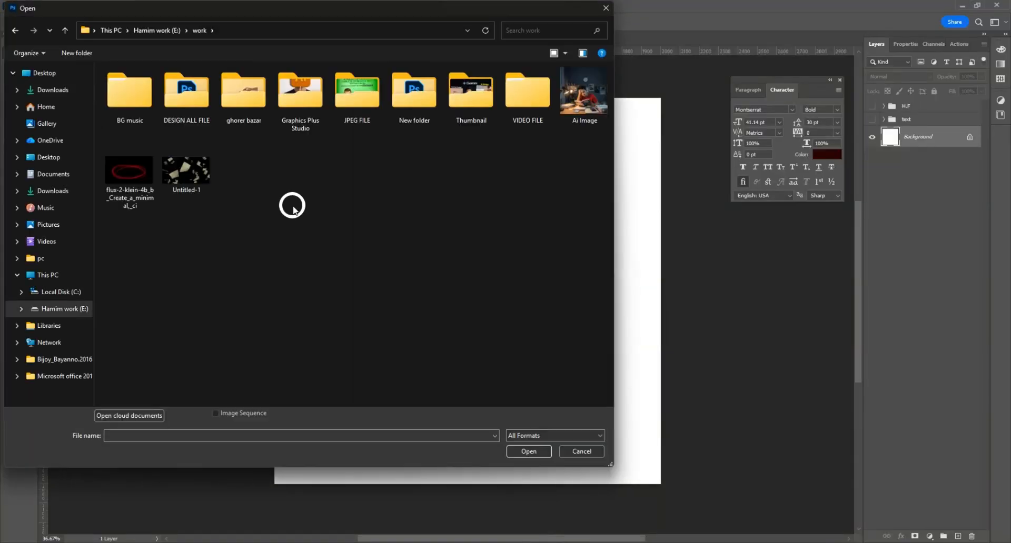
double_click(584, 87)
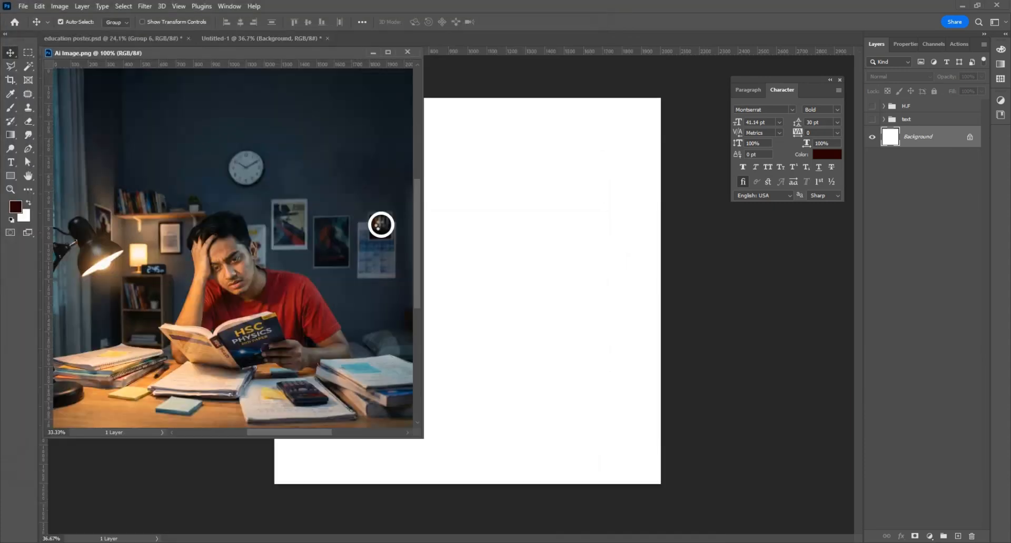
left_click_drag(411, 100, 416, 100)
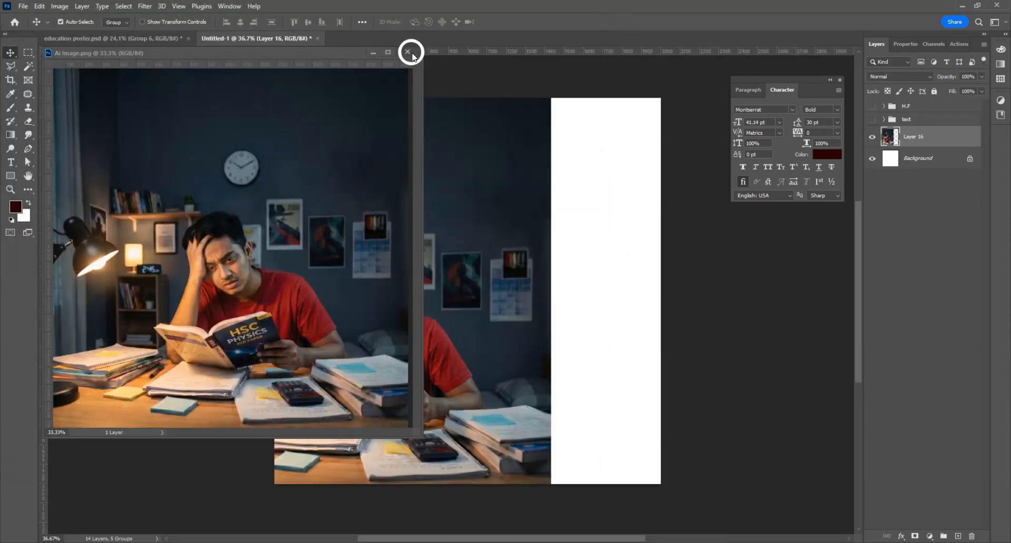
left_click(407, 51)
Step: Position and proportionally scale the student image to fill the square canvas
left_click_drag(406, 270, 527, 272)
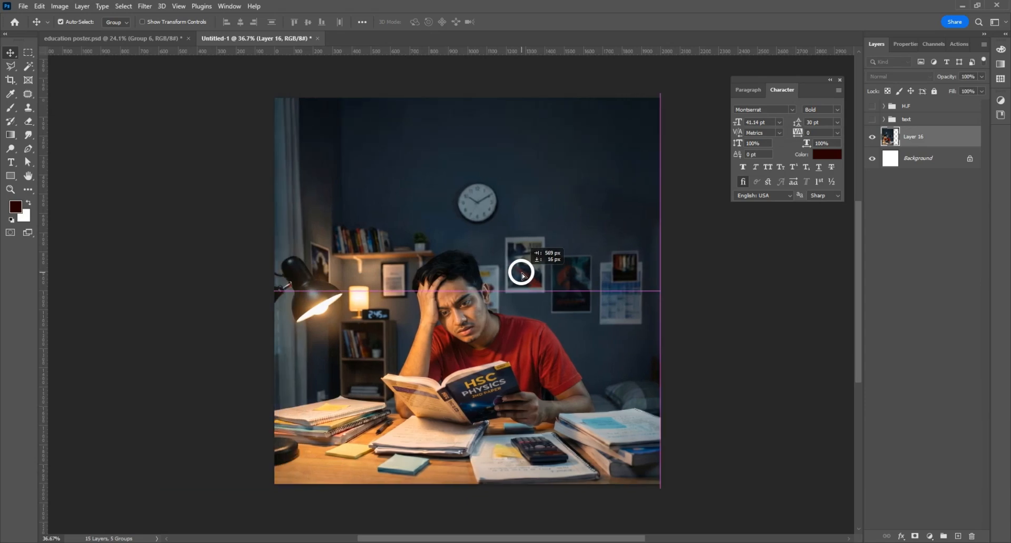
key("ctrl+t")
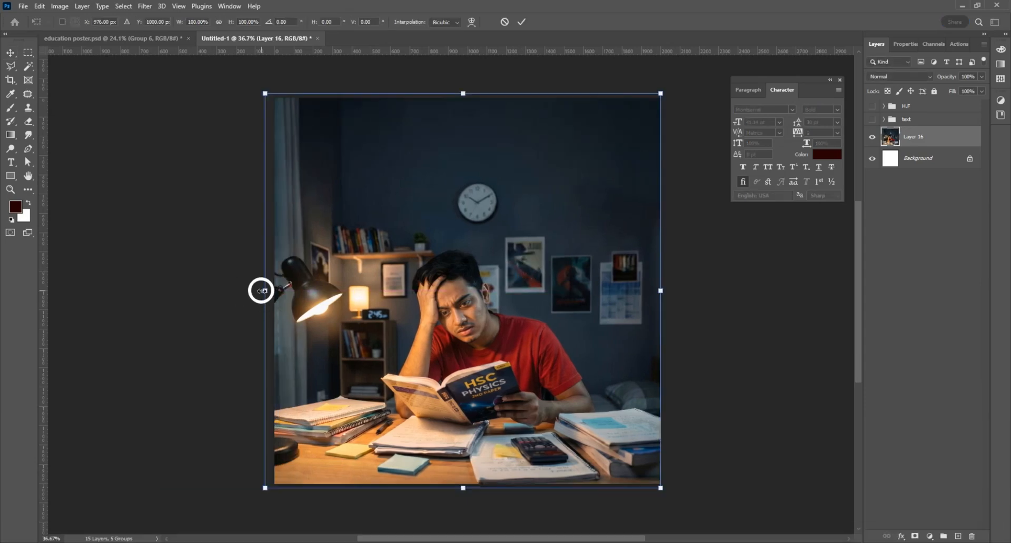
left_click_drag(260, 289, 266, 289)
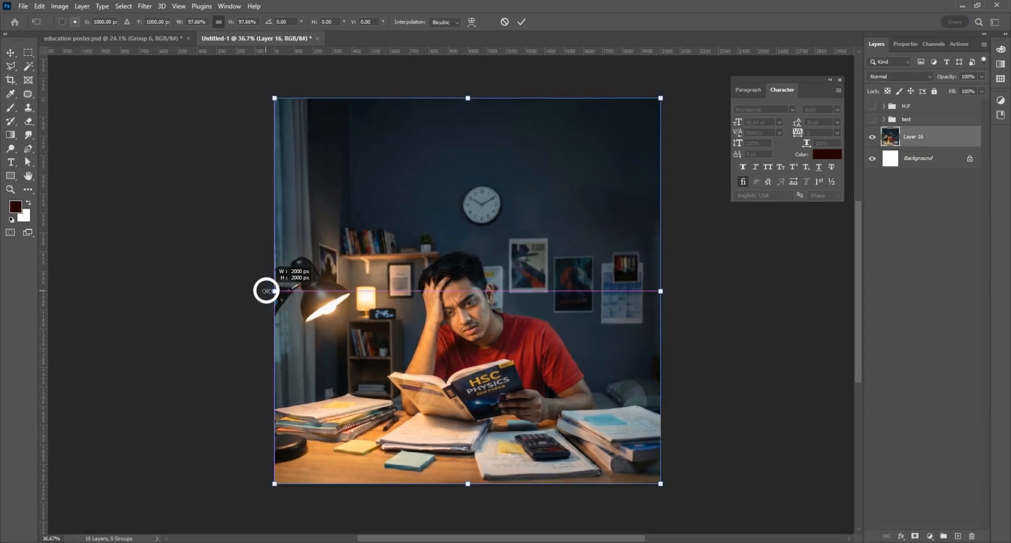
key("Return")
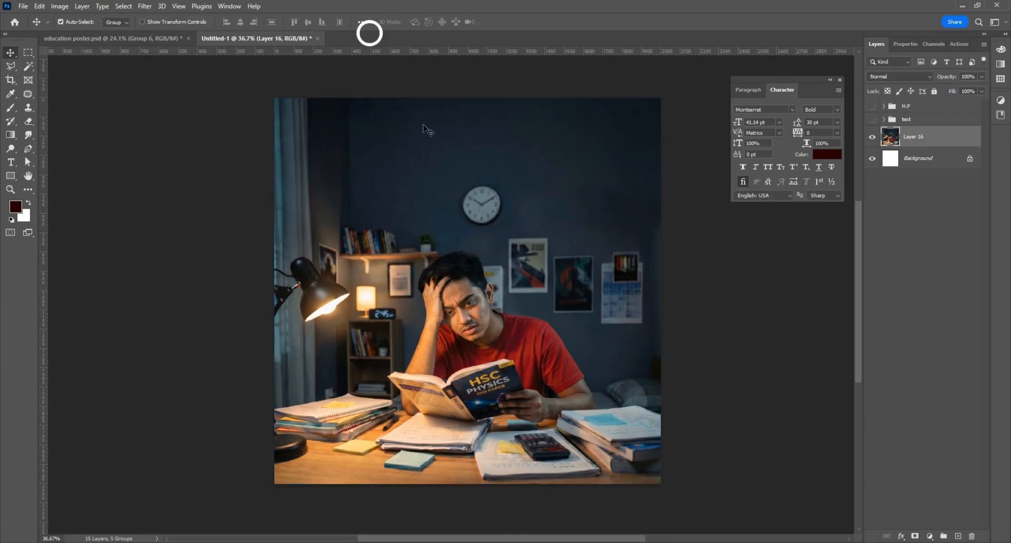
Step: Open the Camera Raw Filter with before/after previews and brighten Exposure and other Basic sliders
left_click(146, 9)
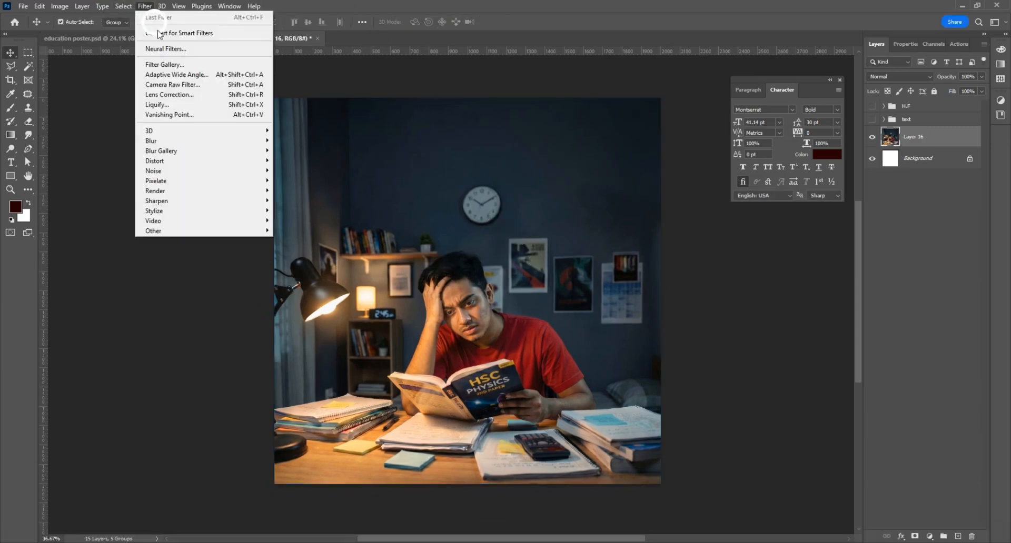
left_click(166, 94)
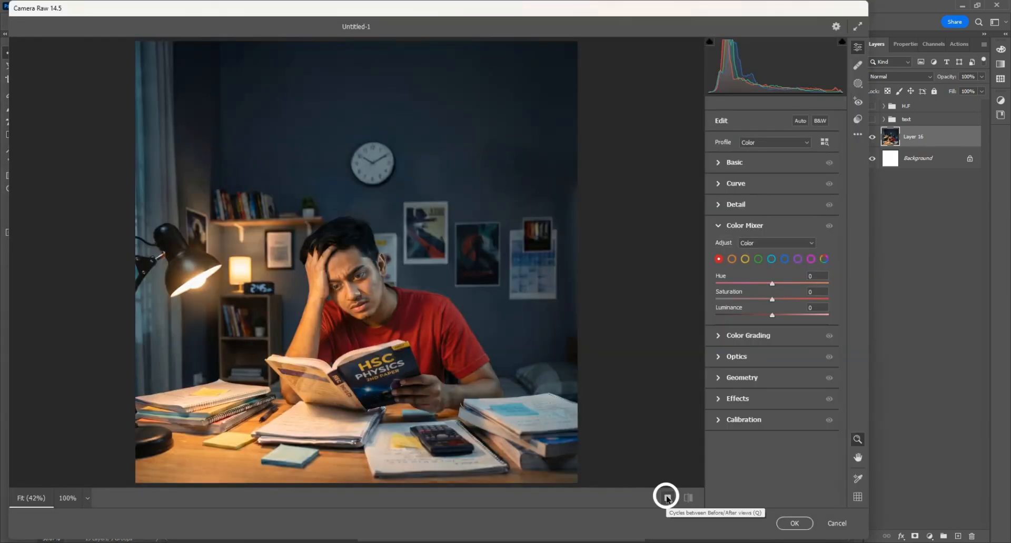
left_click(665, 496)
key("alt")
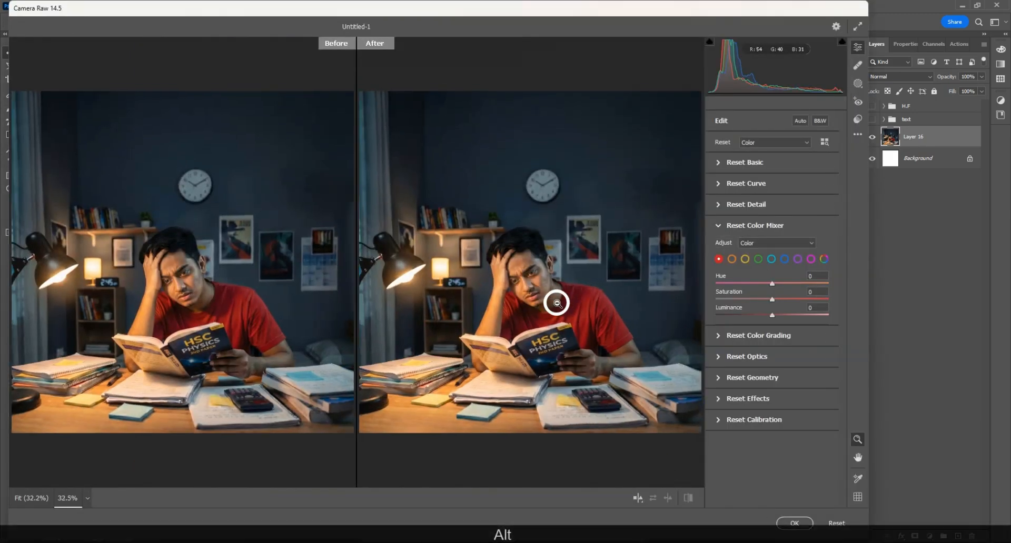
left_click(557, 304, "alt")
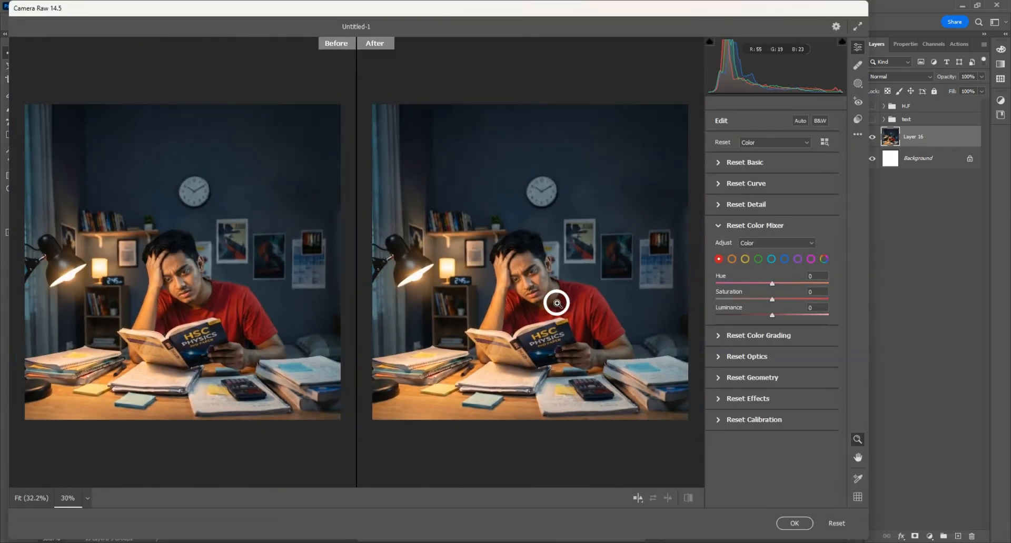
left_click(740, 164)
left_click_drag(772, 248, 760, 326)
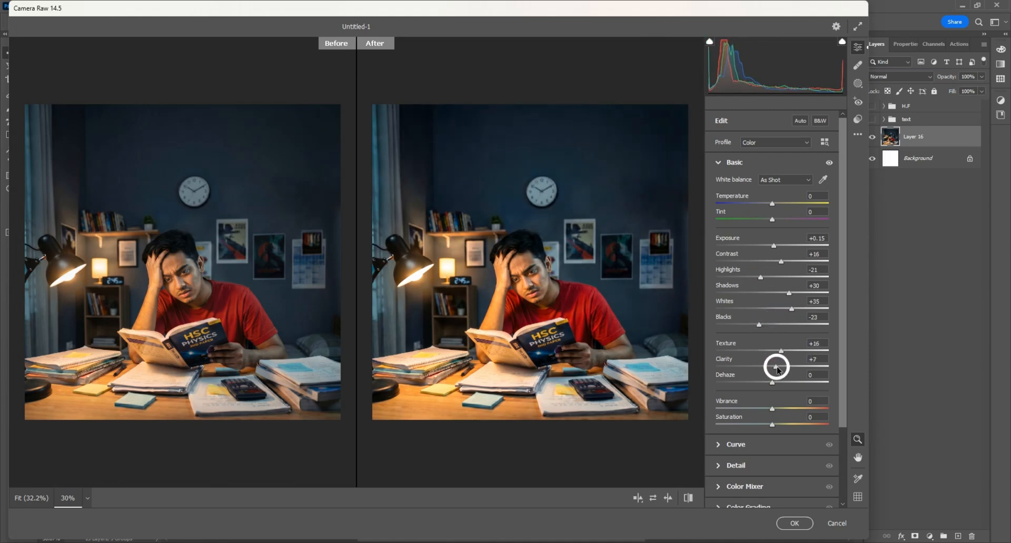
Step: Set Sharpening 50 and Noise Reduction 15, lift midtones, darken shadows, and apply the filter
left_click(740, 467)
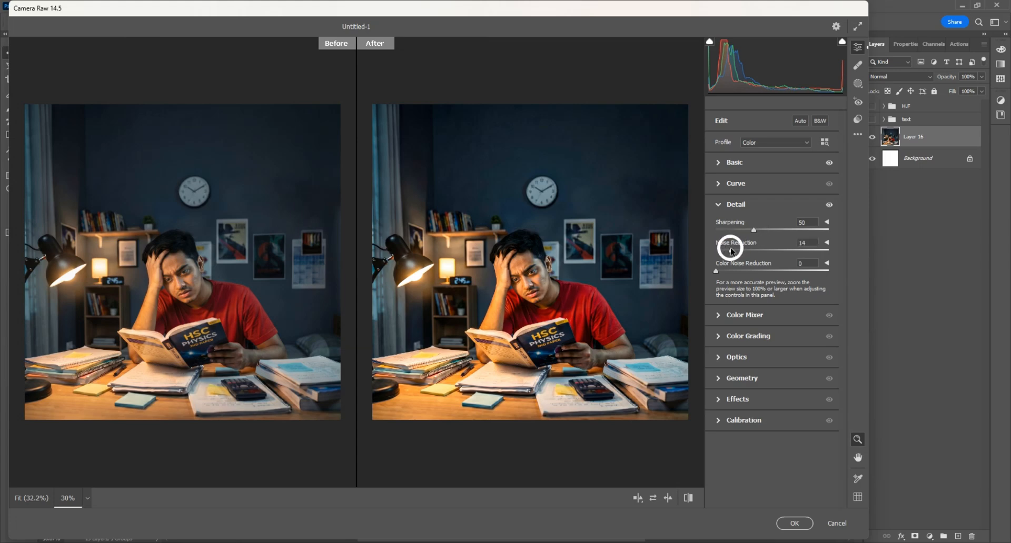
left_click(756, 337)
left_click_drag(773, 358, 775, 358)
left_click_drag(737, 441, 736, 443)
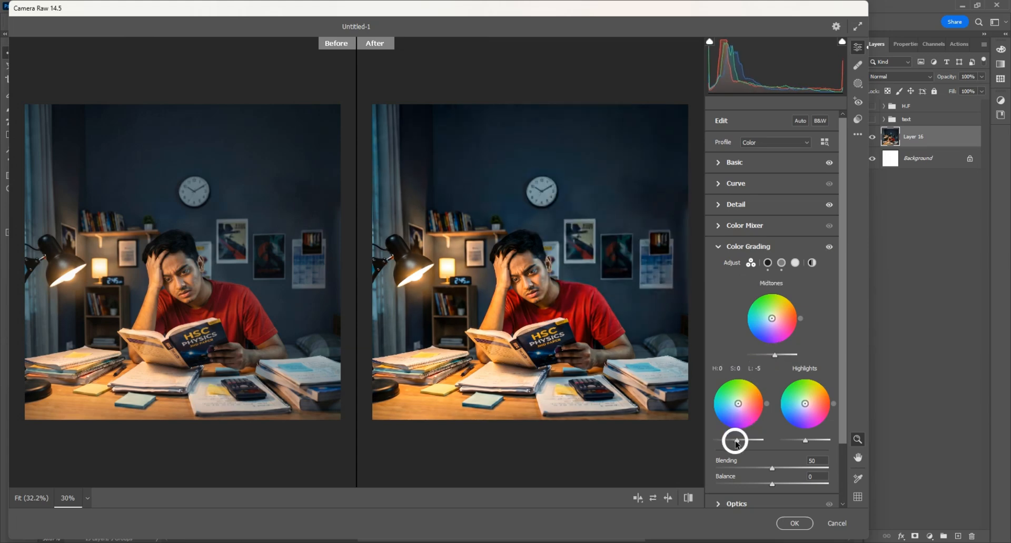
left_click(789, 522)
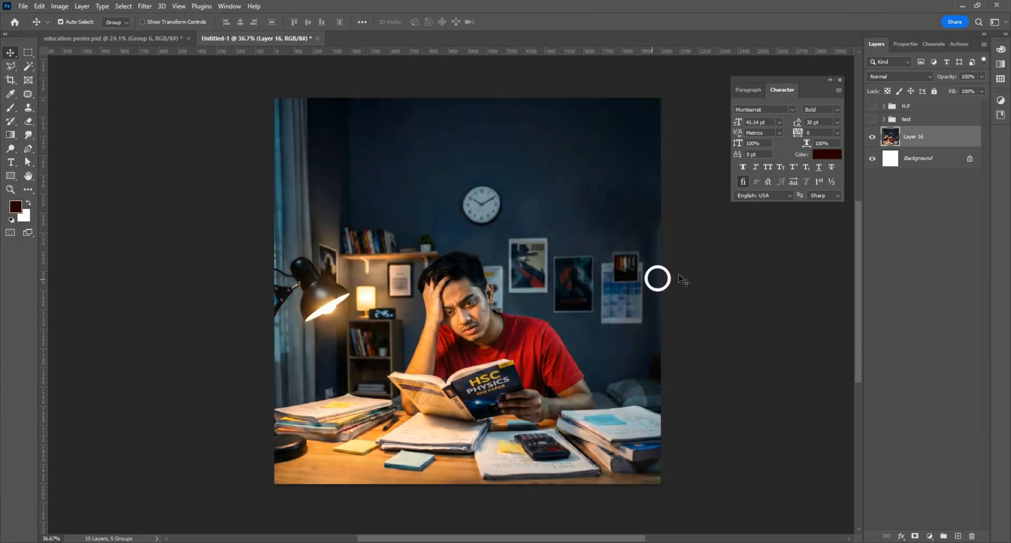
Step: Trace the student, desk books and lamp with the Pen Tool in Path mode
left_click(874, 139)
left_click(874, 138)
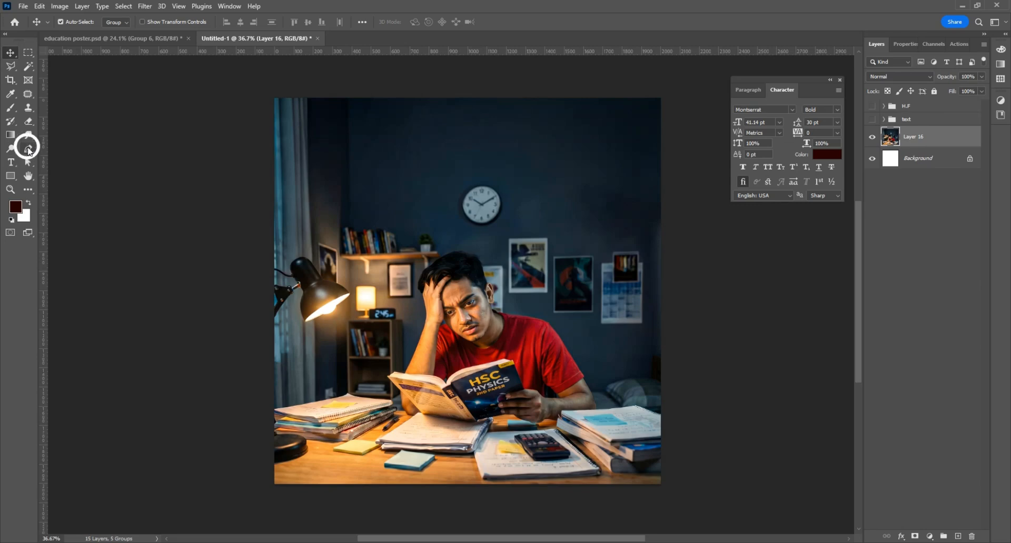
left_click(29, 150)
left_click(71, 22)
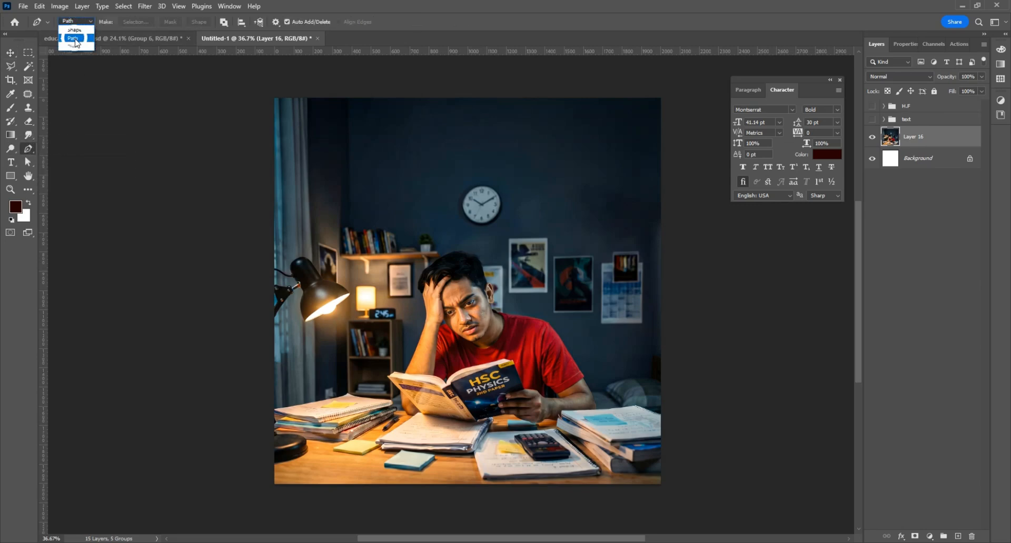
left_click(74, 38)
scroll(258, 399, "up", 5)
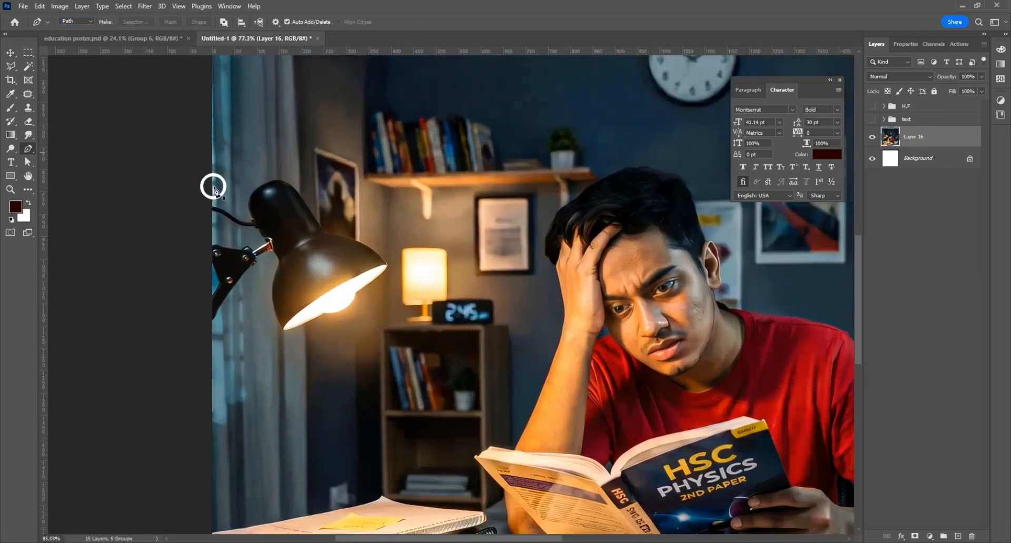
scroll(213, 187, "up", 6)
key("space")
left_click_drag(188, 231, 216, 237)
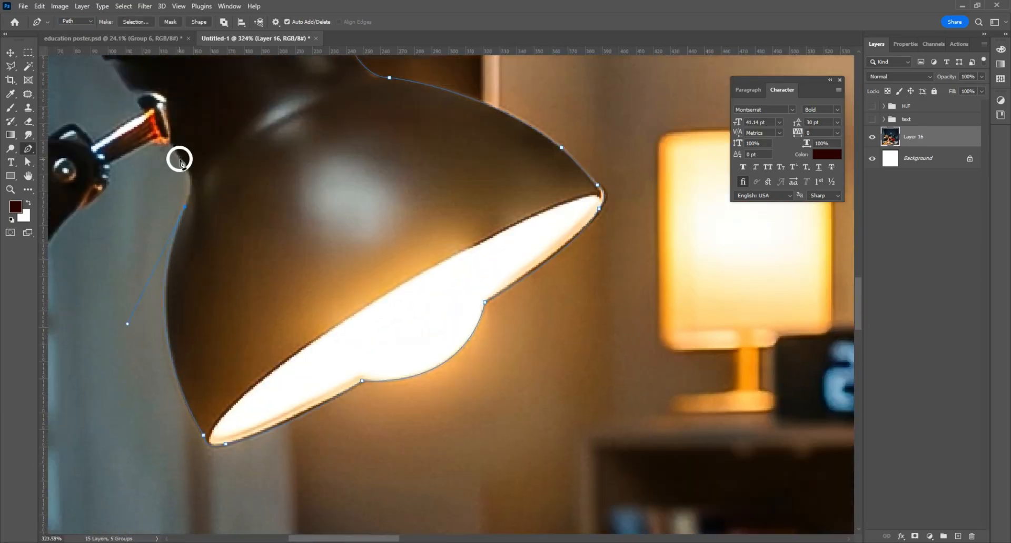
key("space")
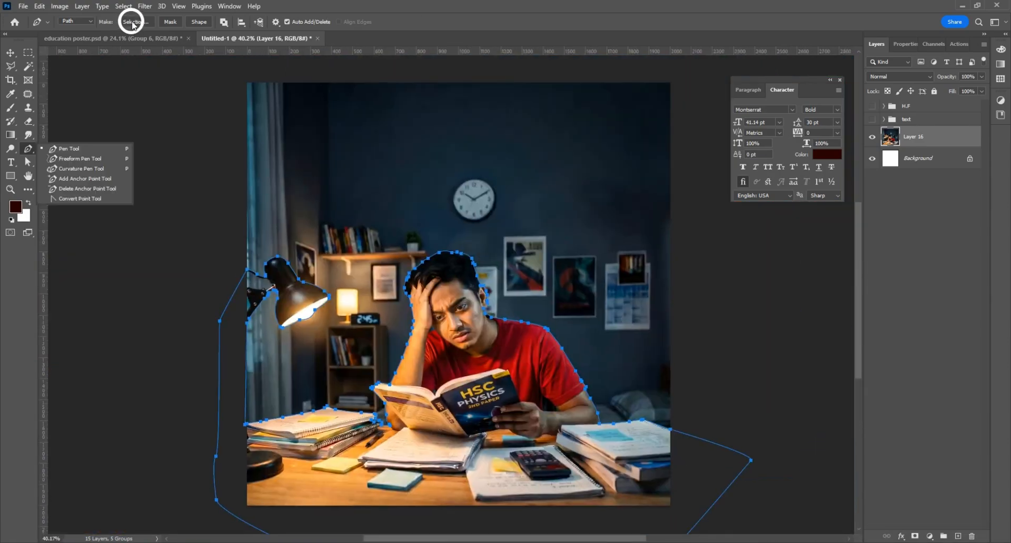
Step: Convert the traced path into a selection, then run Select Subject
left_click(133, 23)
left_click(548, 145)
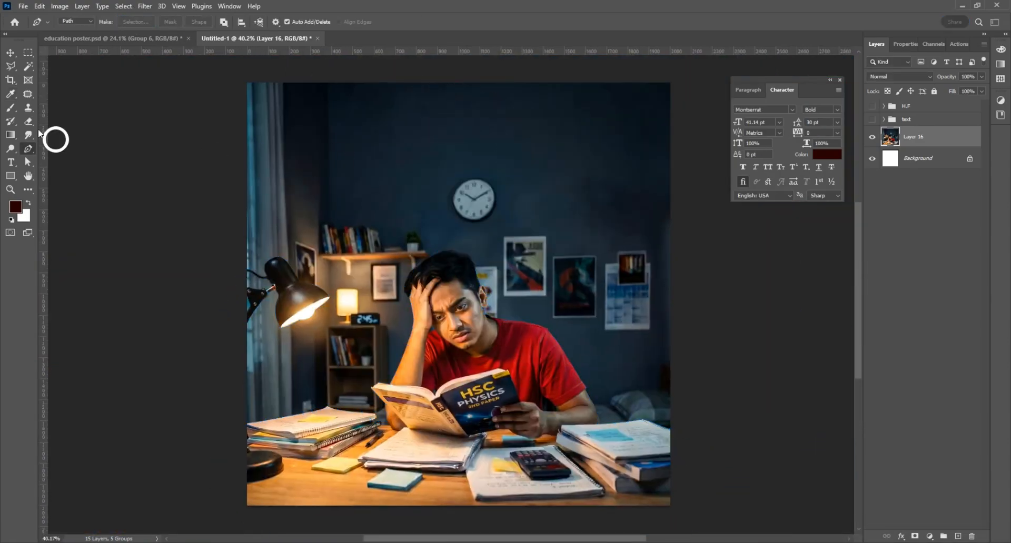
left_click(28, 65)
left_click(442, 22)
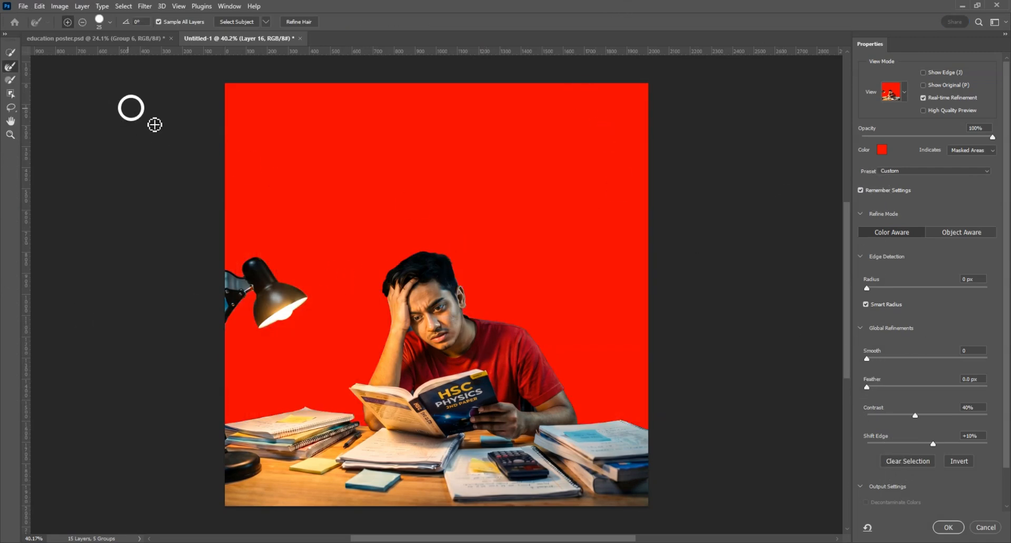
Step: Refine the hair edges with an enlarged Refine Edge brush, undoing a stray stroke
scroll(421, 324, "up", 1, "alt")
scroll(422, 324, "up", 2, "alt")
key("bracketright")
key("bracketright")
key("bracketright")
key("bracketright")
key("bracketright")
key("bracketright")
key("bracketright")
key("bracketright")
key("bracketright")
key("bracketright")
key("bracketright")
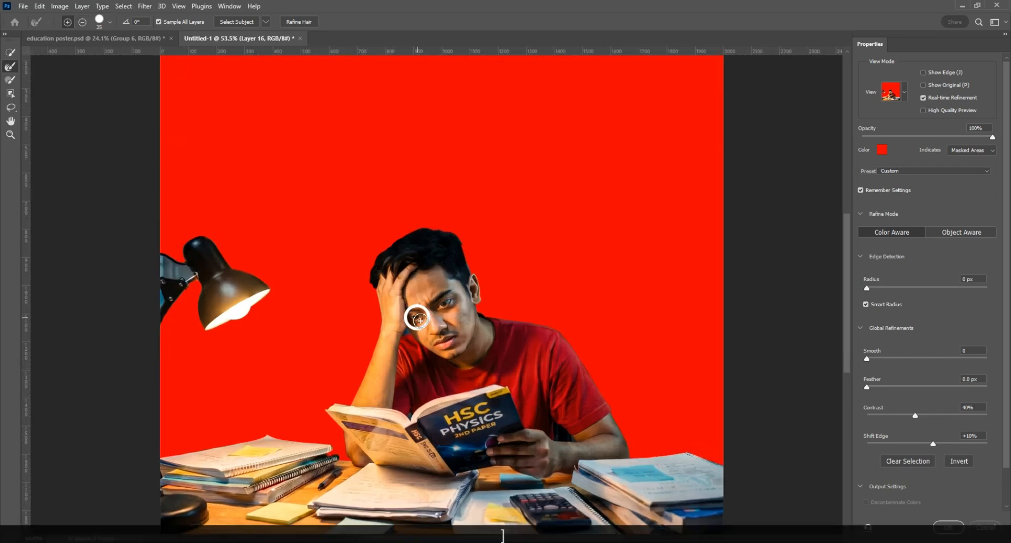
key("bracketright")
key("bracketright")
key("bracketright")
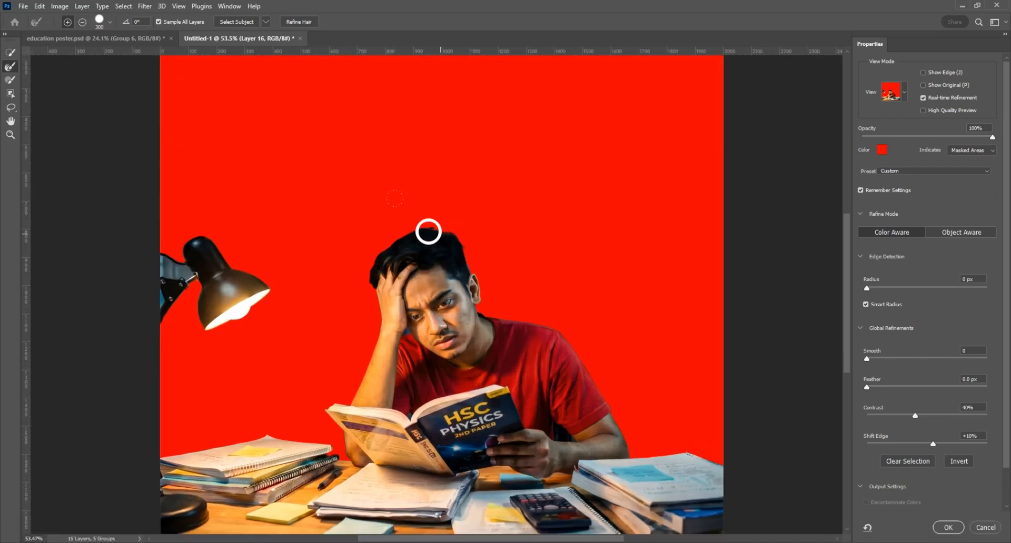
key("ctrl+z")
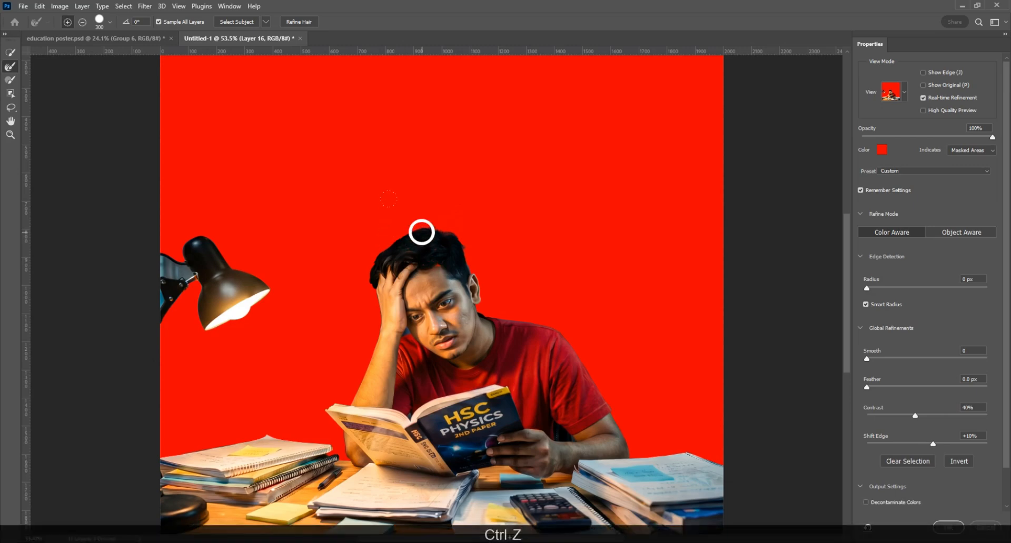
scroll(463, 201, "up", 3)
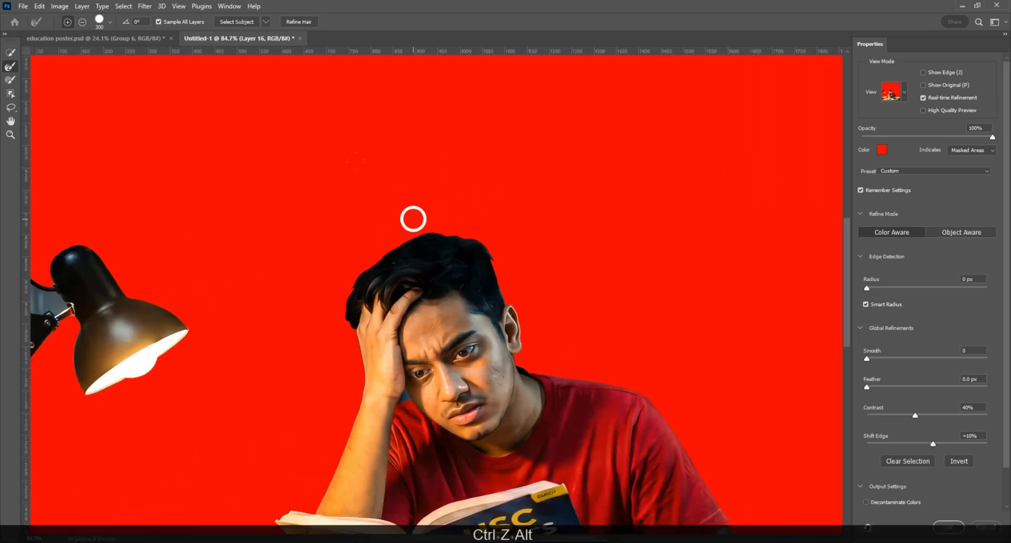
key("bracketleft")
key("bracketleft")
key("bracketleft")
key("bracketleft")
key("bracketleft")
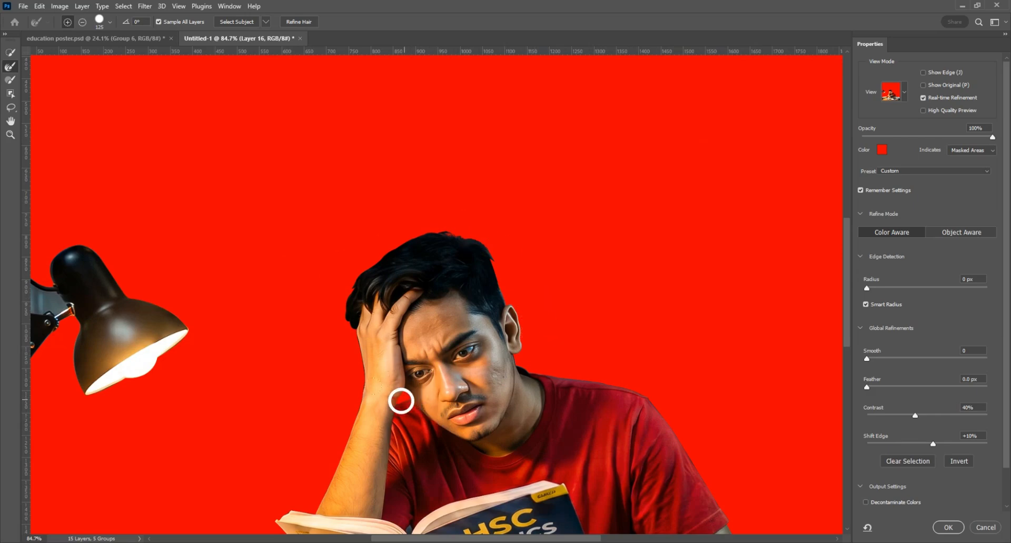
Step: Finish the hair edges with a size-50 brush and output the result as a layer mask
scroll(401, 401, "down", 3)
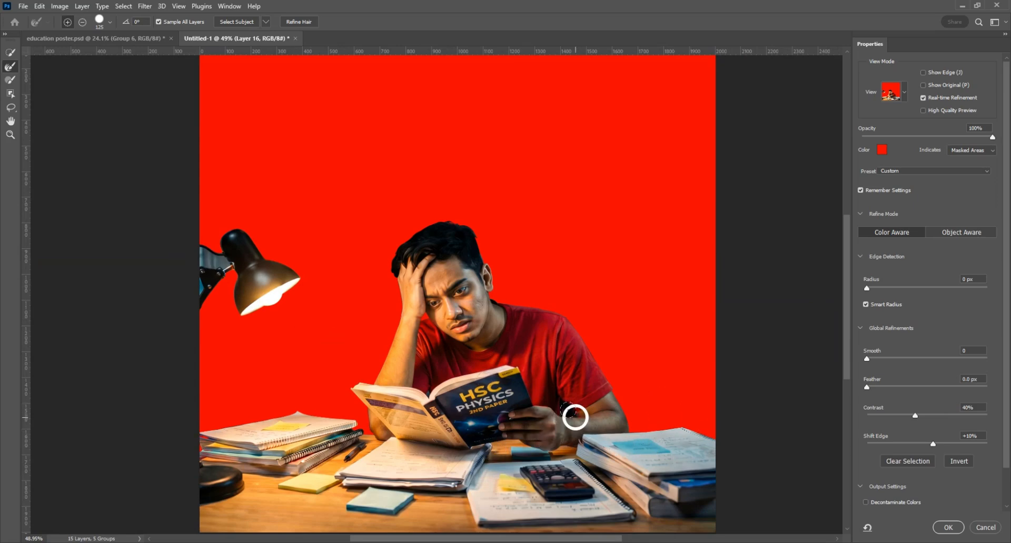
scroll(575, 416, "up", 3)
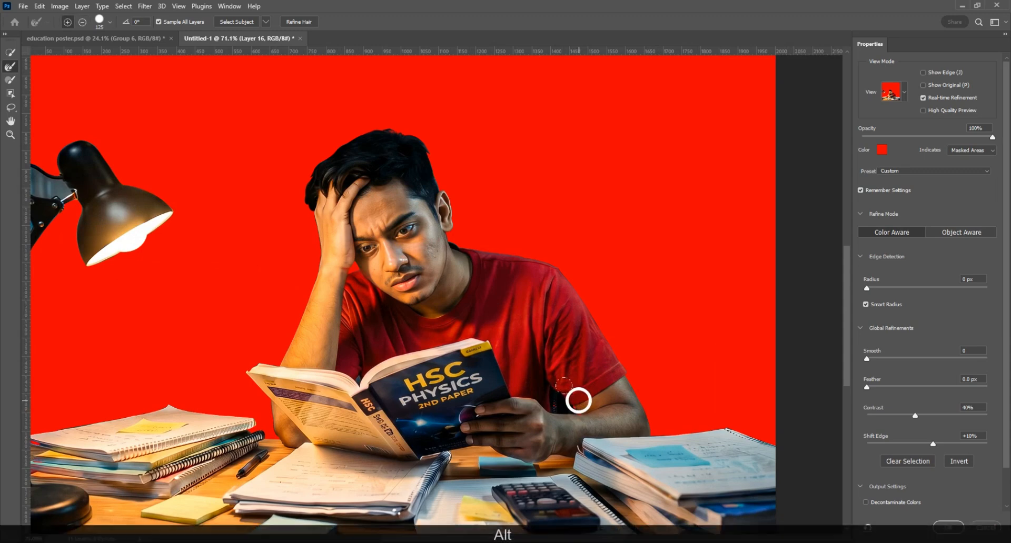
key("[")
key("[")
key("[")
key("[")
key("[")
key("[")
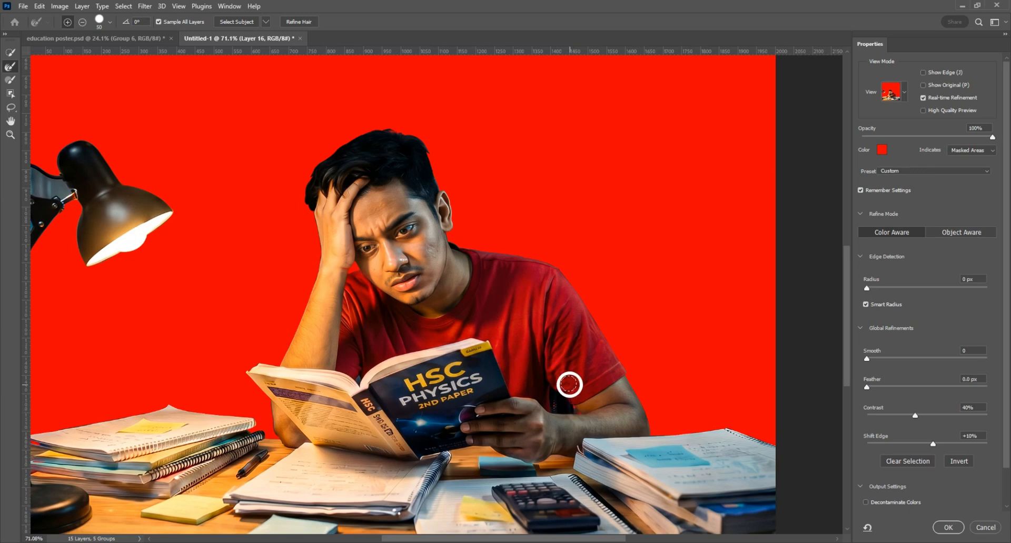
scroll(573, 385, "down", 2)
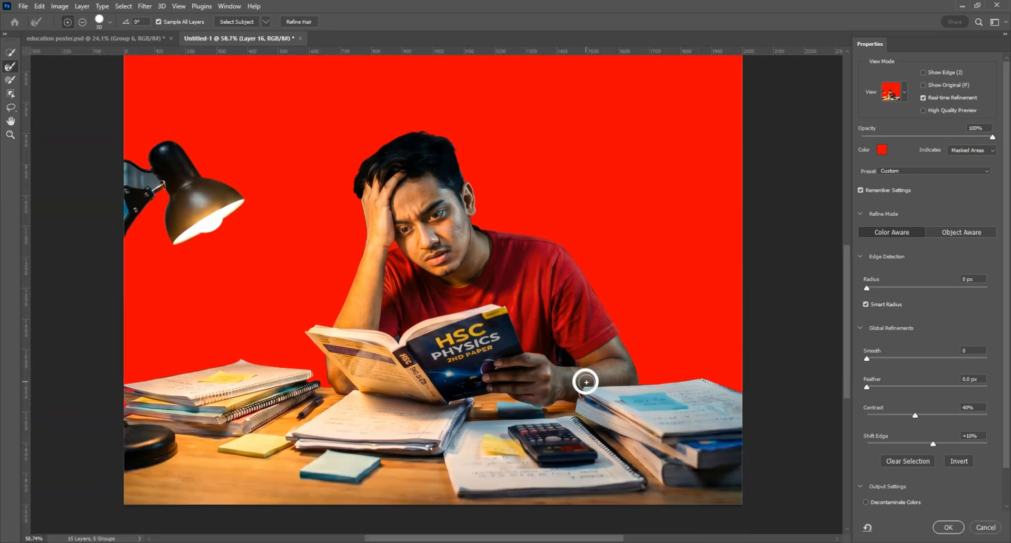
scroll(586, 383, "up", 2)
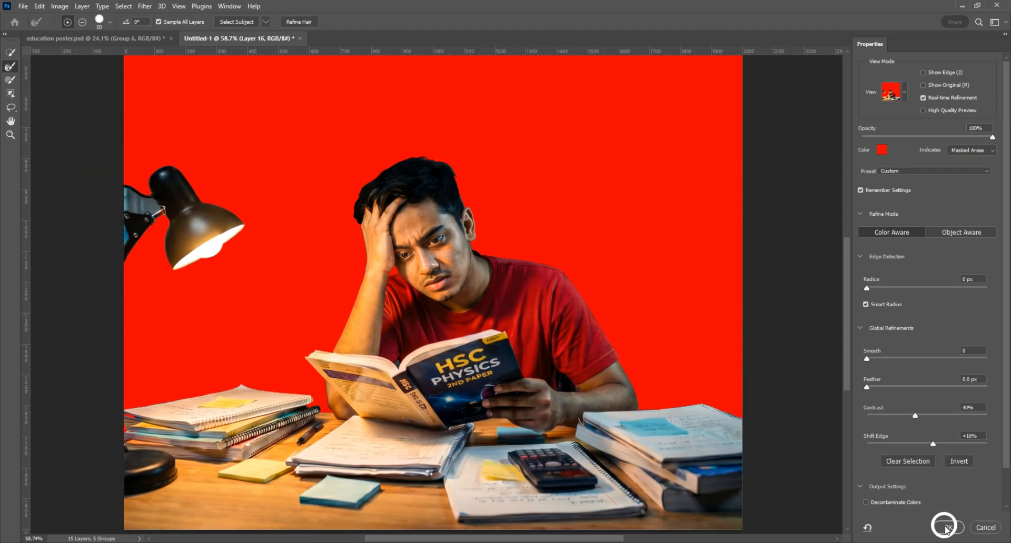
left_click(947, 528)
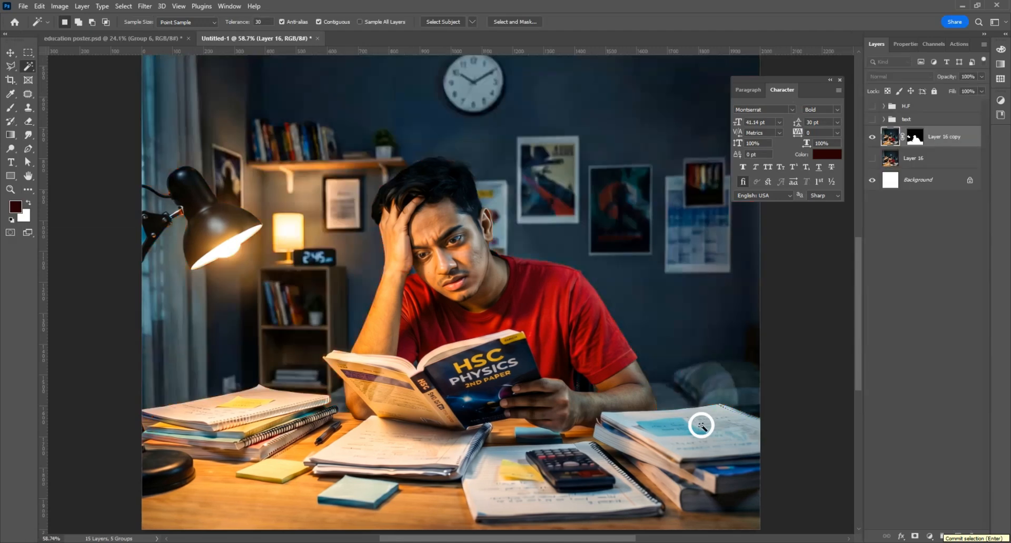
Step: Turn the original room image layer back on and make it the active layer
scroll(420, 282, "up", 2)
scroll(468, 275, "down", 2)
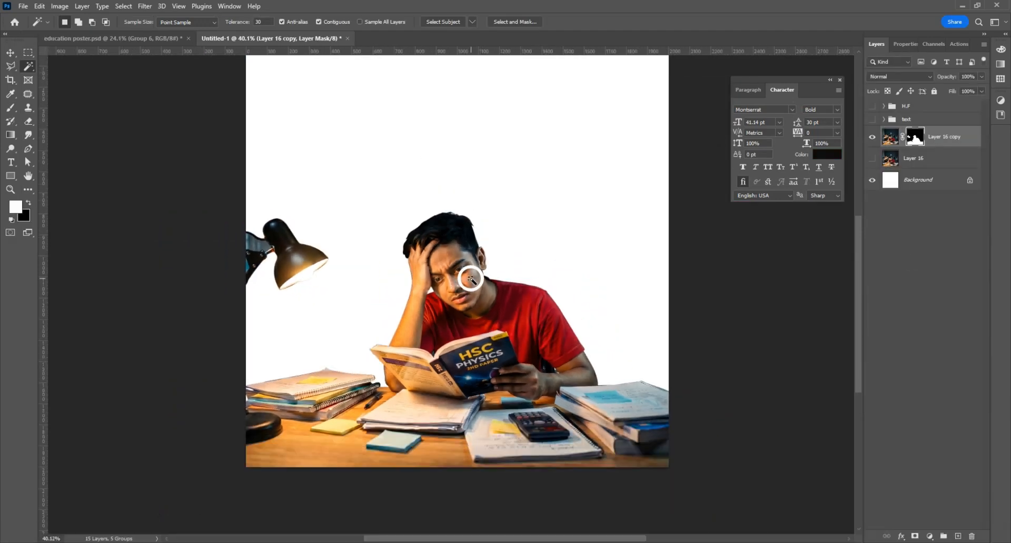
left_click(11, 53)
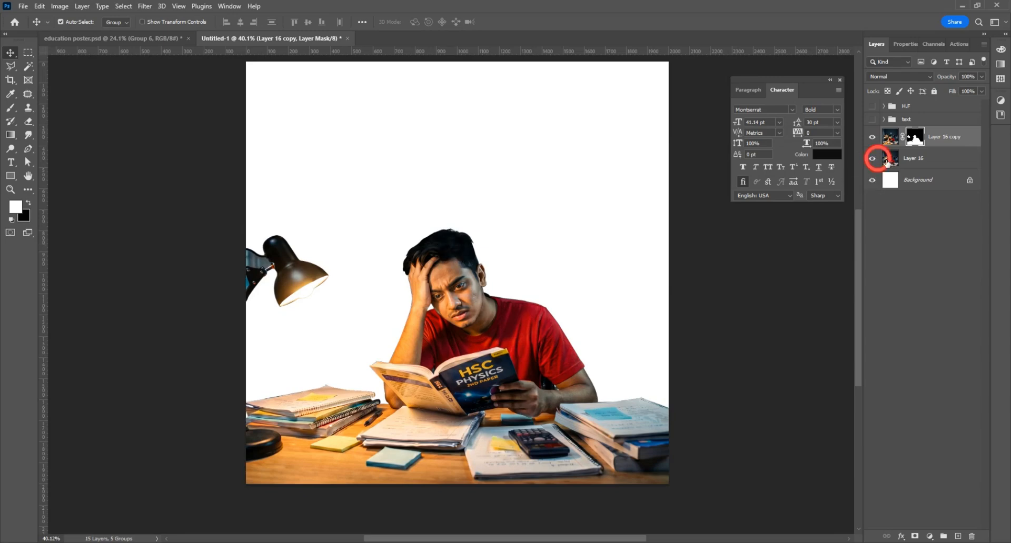
left_click(874, 158)
left_click(905, 158)
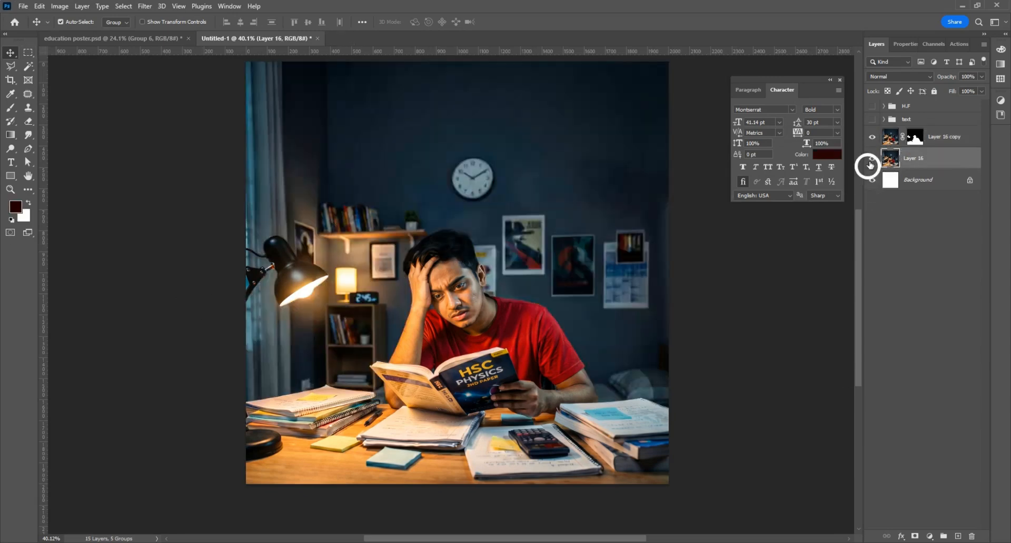
Step: Add a #cb0000 Solid Color fill layer in Color blend mode and duplicate it
left_click(929, 536)
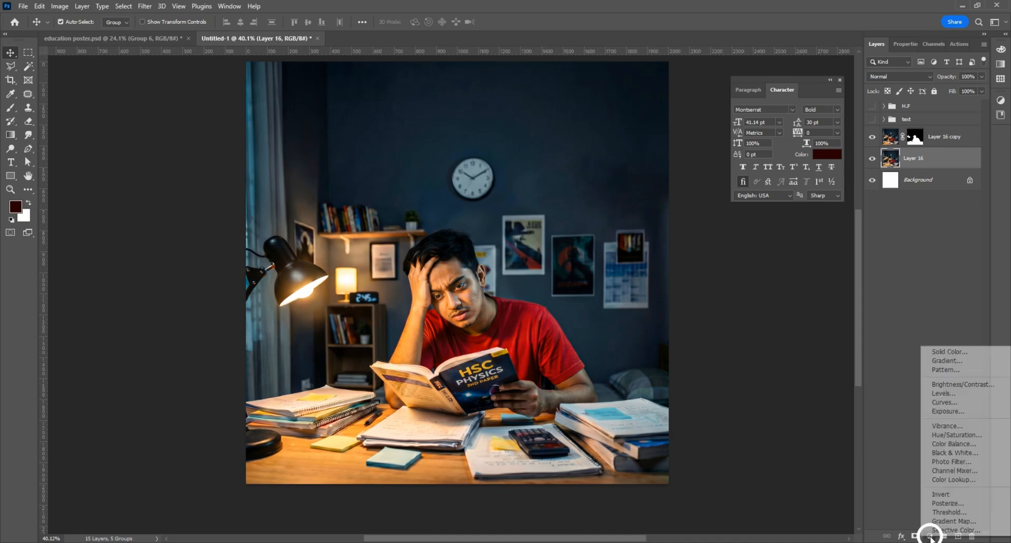
left_click(925, 351)
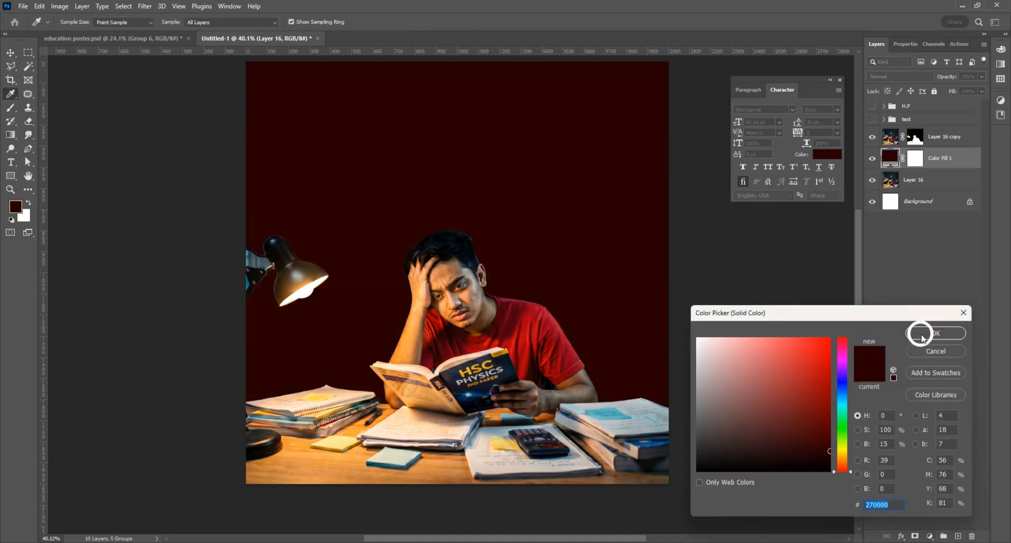
left_click(832, 364)
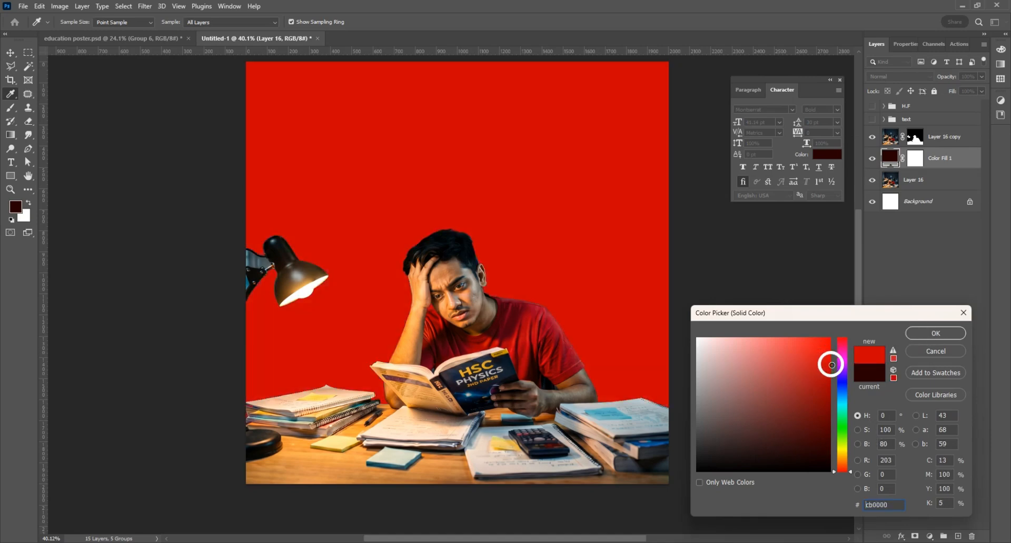
left_click(935, 333)
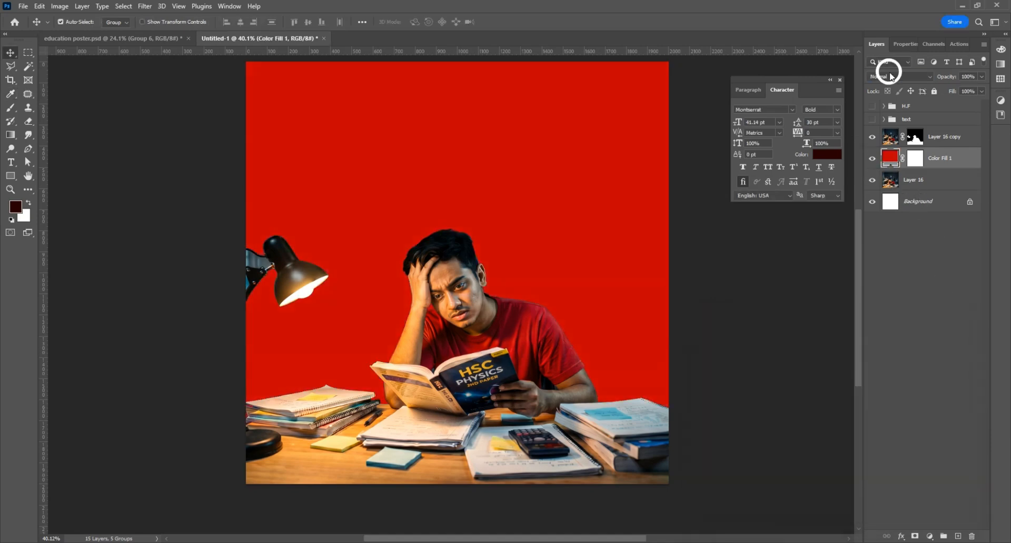
left_click(898, 77)
left_click(874, 322)
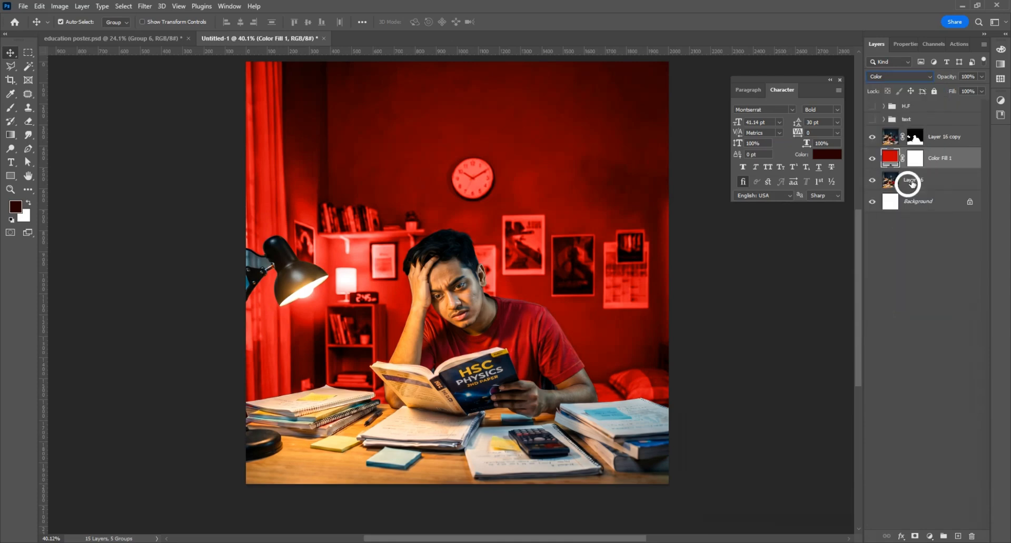
key("ctrl+j")
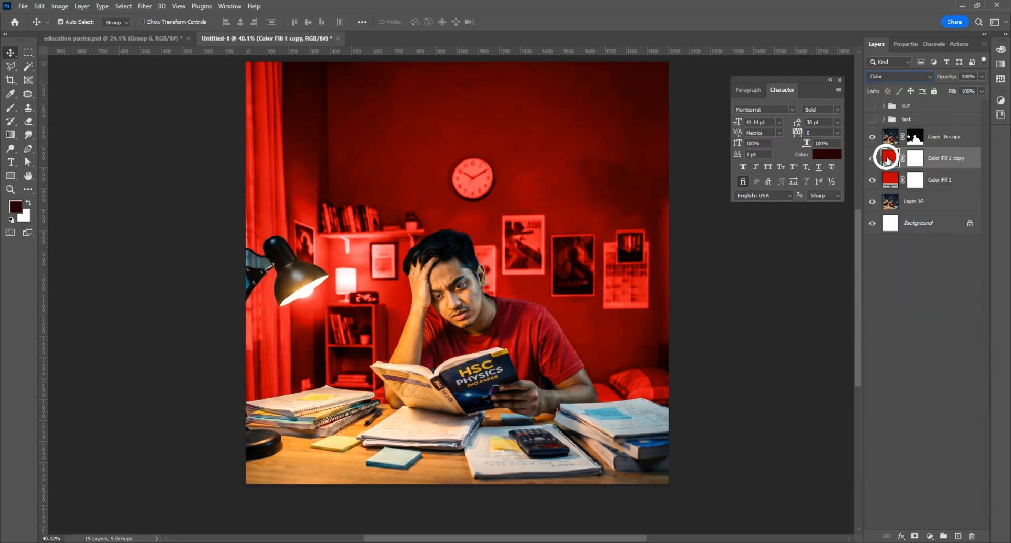
Step: Change Color Fill 1 copy to dark red #530000 in Normal blend mode
double_click(888, 158)
mouse_move(820, 399)
left_mouse_down()
mouse_move(838, 453)
mouse_move(837, 430)
left_mouse_up()
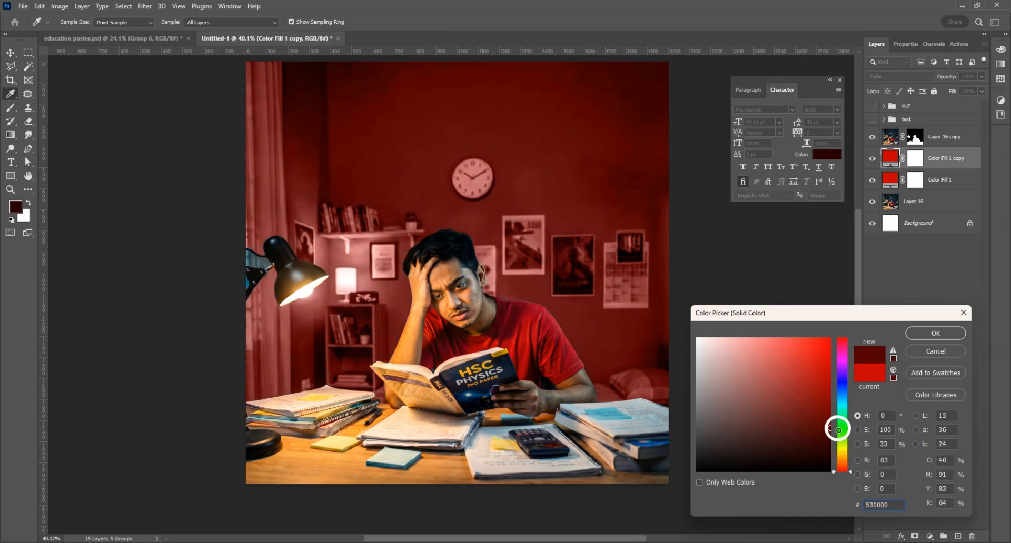
left_click(930, 331)
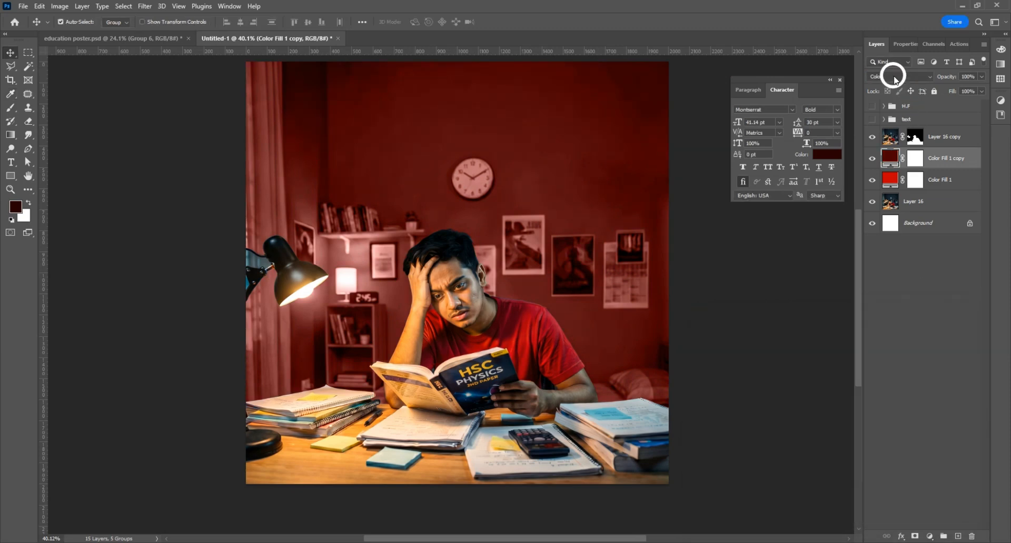
left_click(893, 76)
left_click(883, 92)
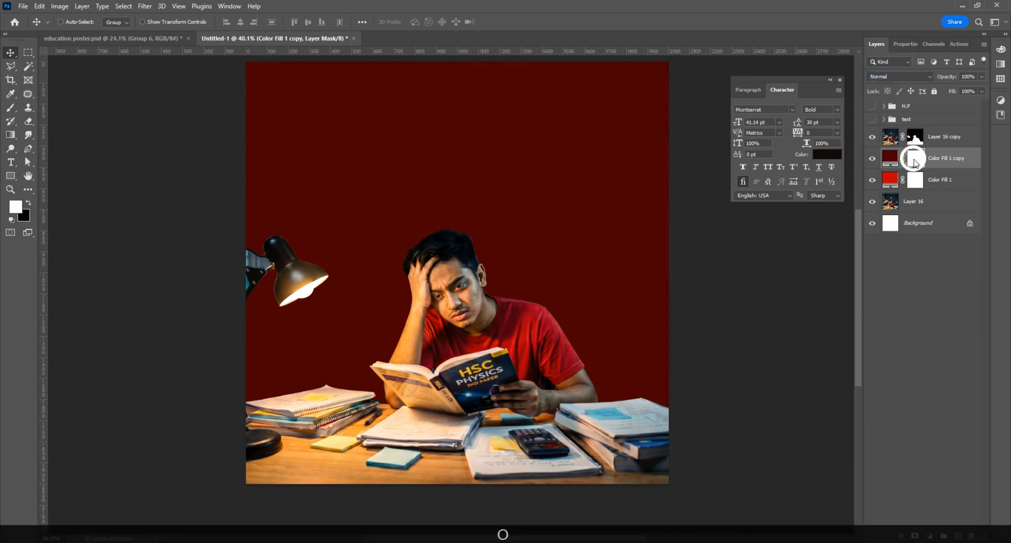
Step: Invert the copy's mask to all black so the dark fill is hidden
key("ctrl+o")
left_click(597, 448)
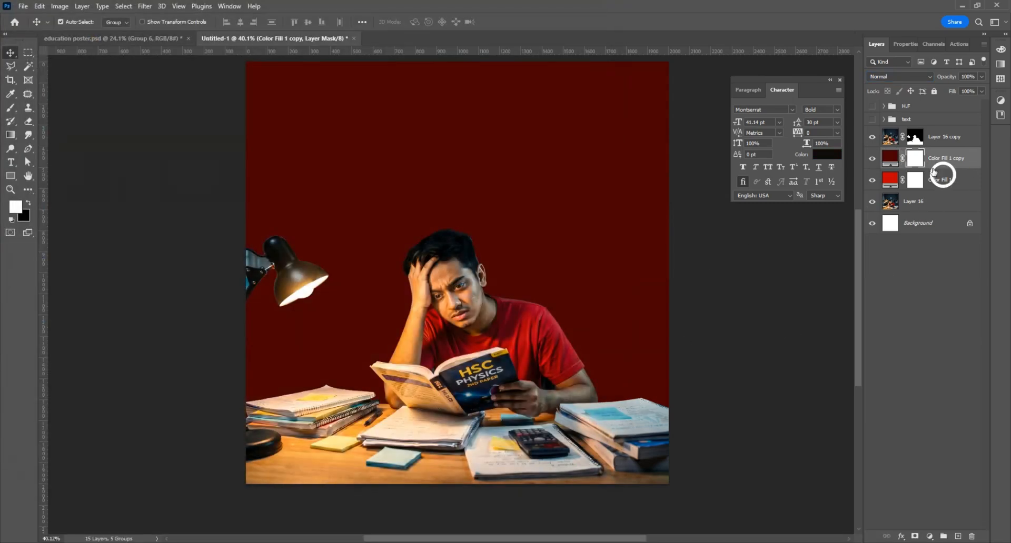
key("ctrl+i")
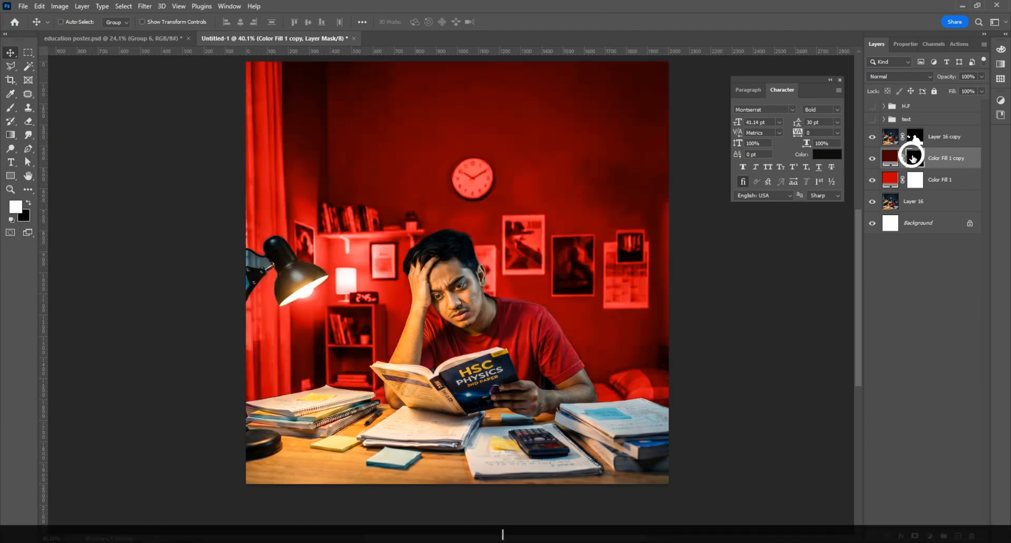
scroll(603, 278, "down", 2)
scroll(555, 286, "up", 1)
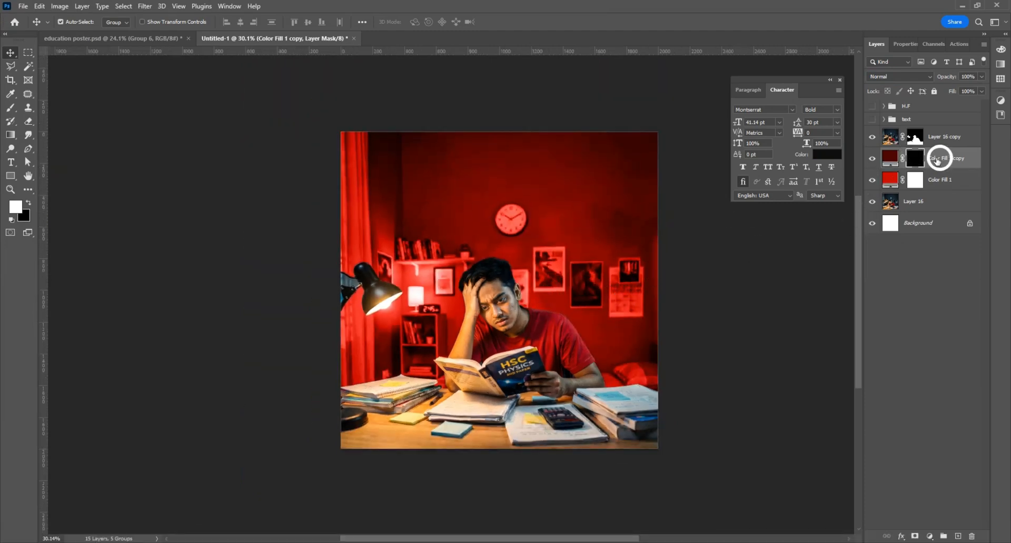
Step: Draw a white-to-transparent gradient on the copy's mask, fading the dark fill down from the top
left_click(11, 134)
scroll(27, 156, "down", 1)
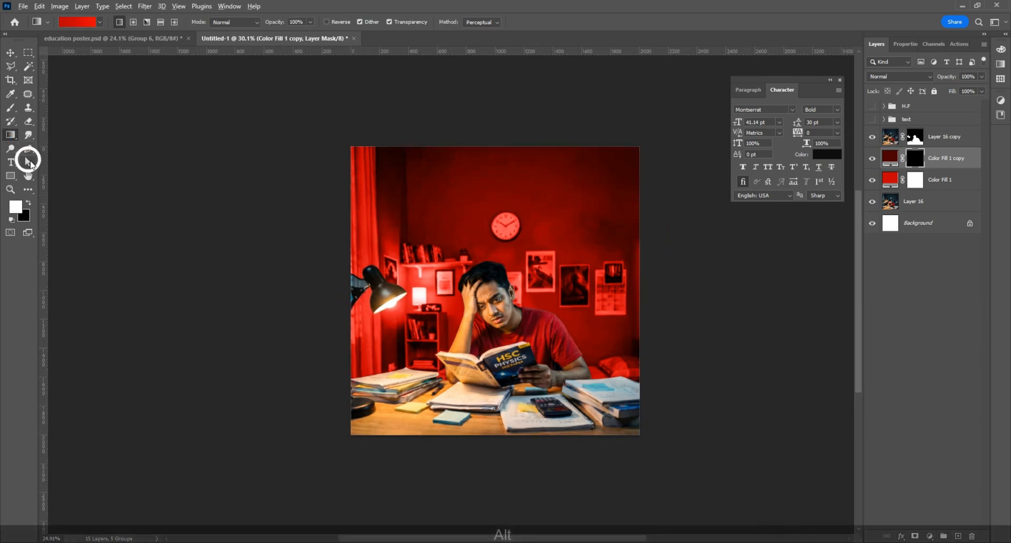
left_click(86, 26)
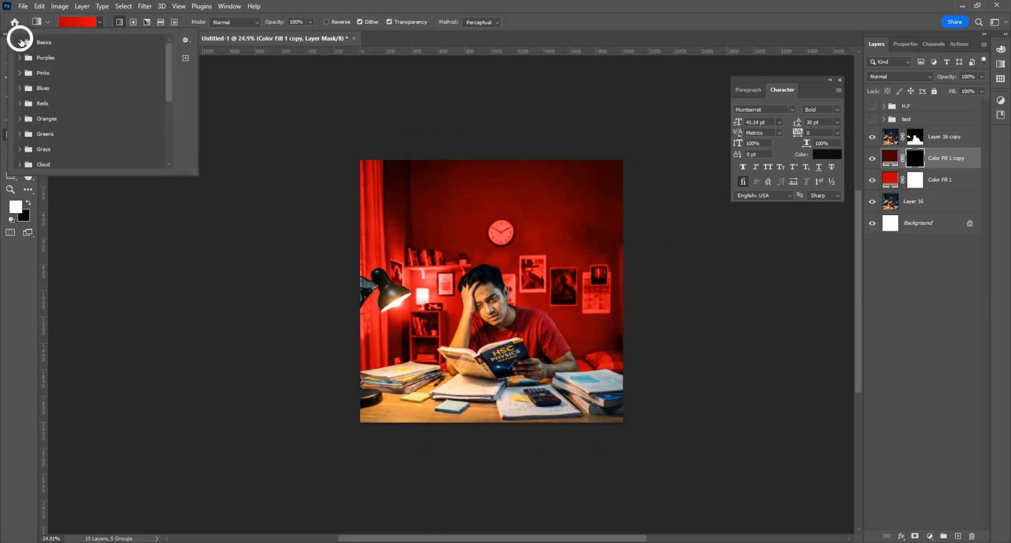
left_click(20, 42)
left_click(50, 58)
scroll(499, 141, "up", 1)
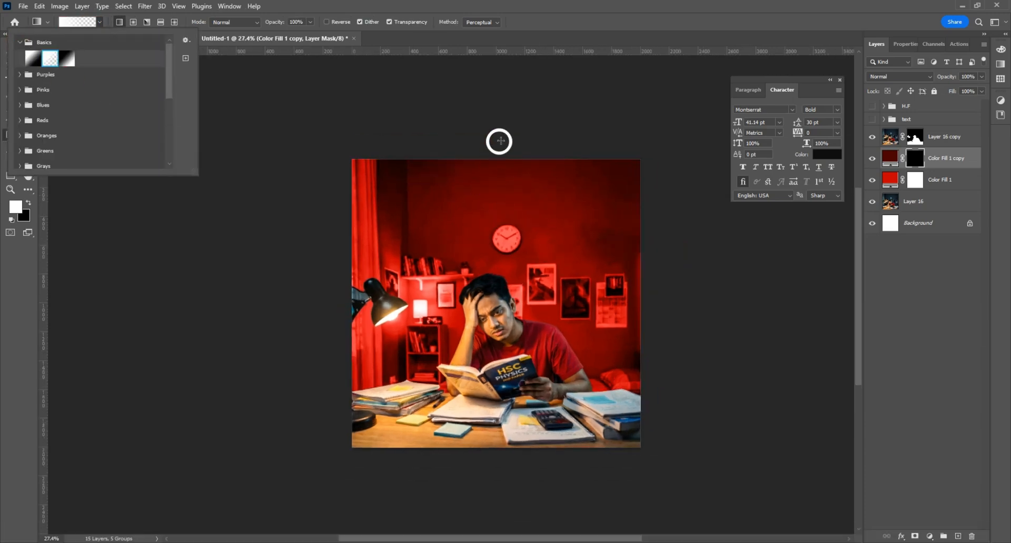
left_click(17, 207)
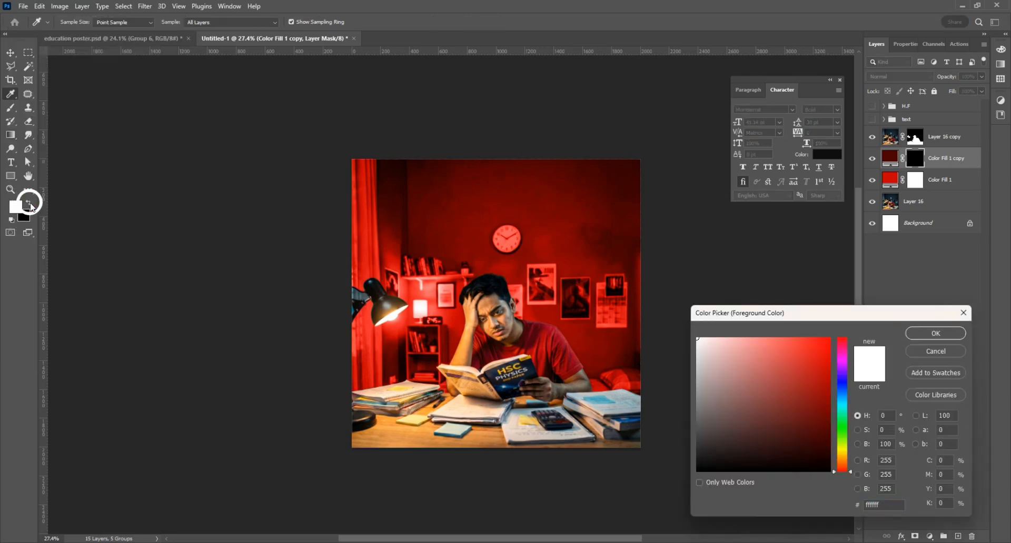
left_click_drag(500, 146, 503, 323)
left_click_drag(490, 142, 500, 350)
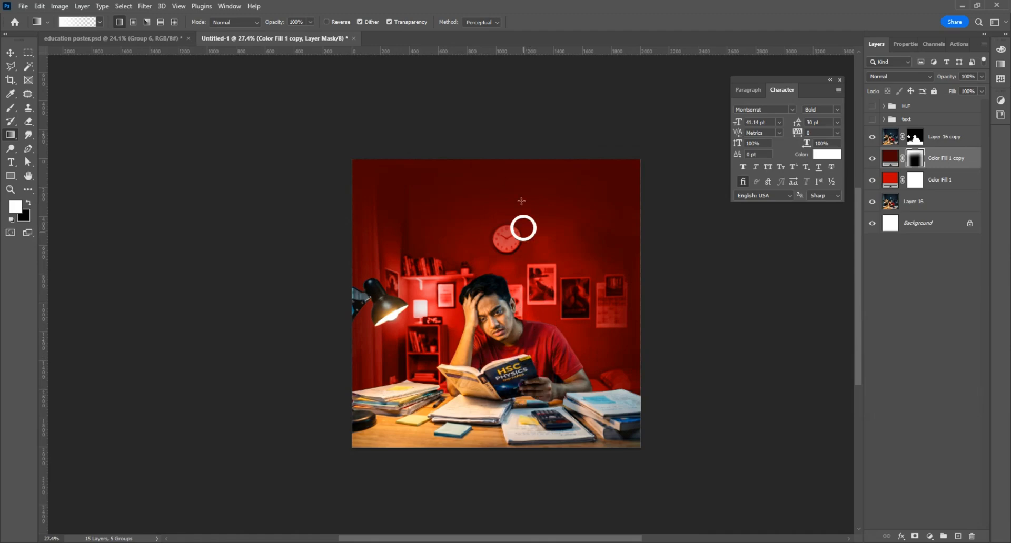
left_click_drag(505, 116, 511, 322)
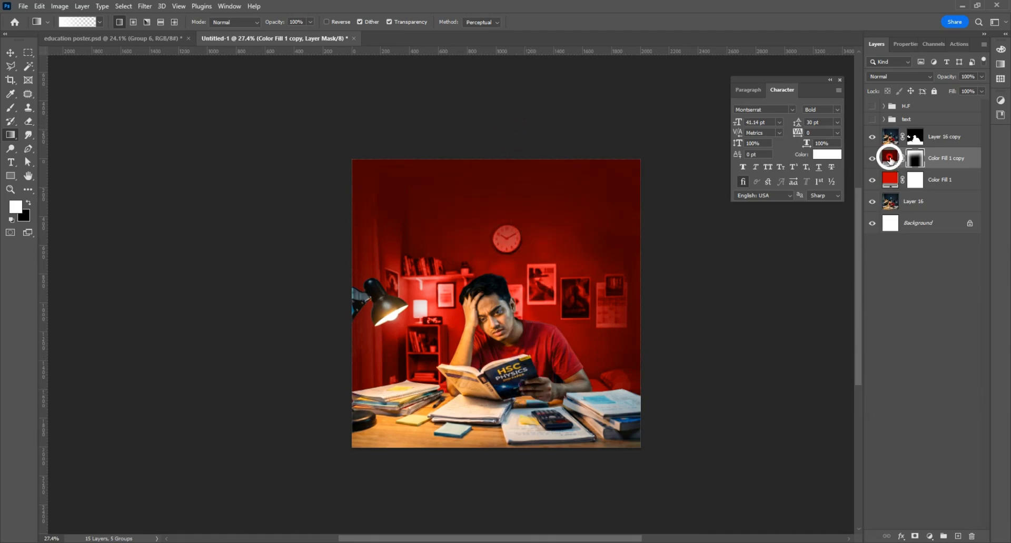
Step: Recolour the duplicate fill to a deeper #310000
double_click(890, 158)
left_click(834, 445)
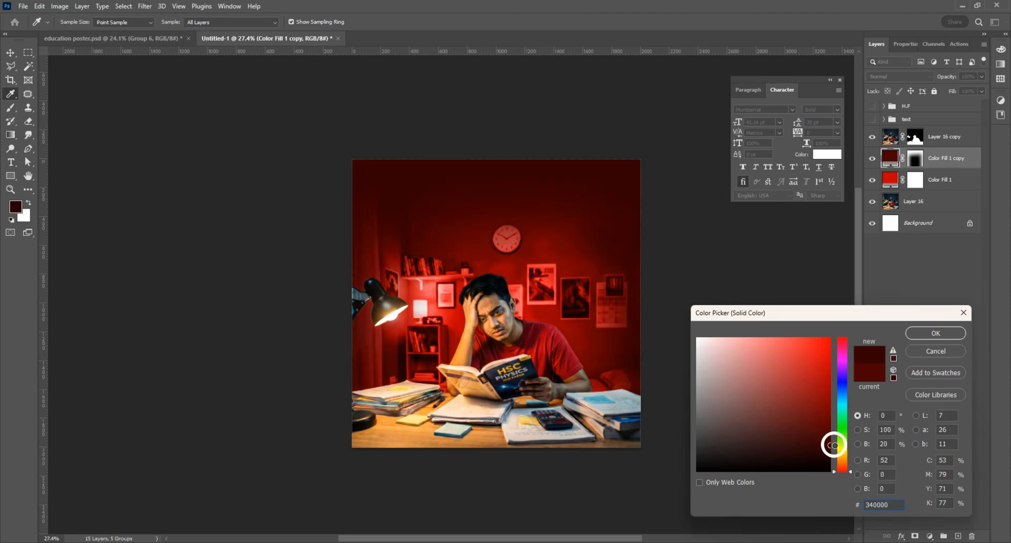
left_click(933, 335)
left_click(11, 53)
Step: Convert Layer 16 copy to a Smart Object, then rasterize it back to pixels
scroll(546, 419, "up", 3)
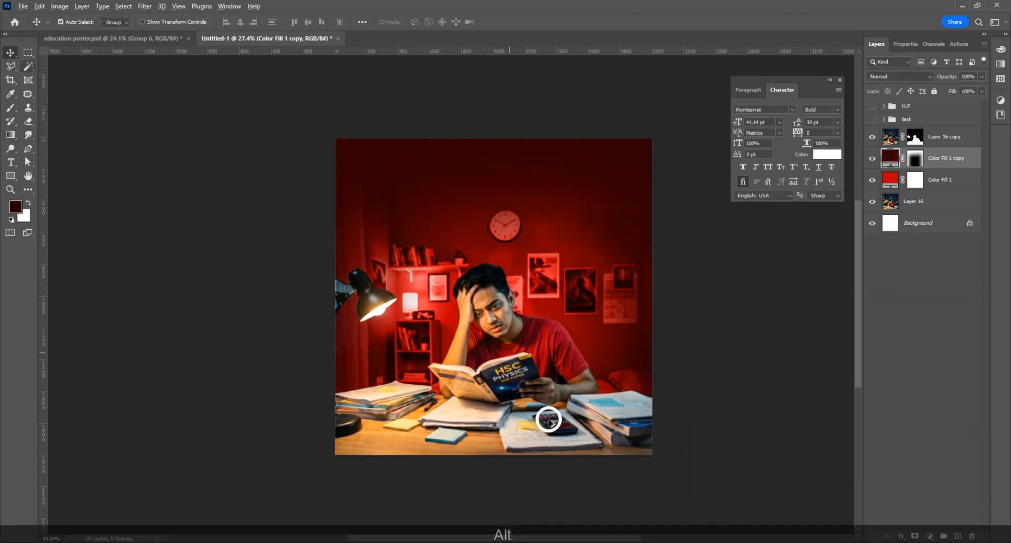
scroll(339, 286, "up", 1)
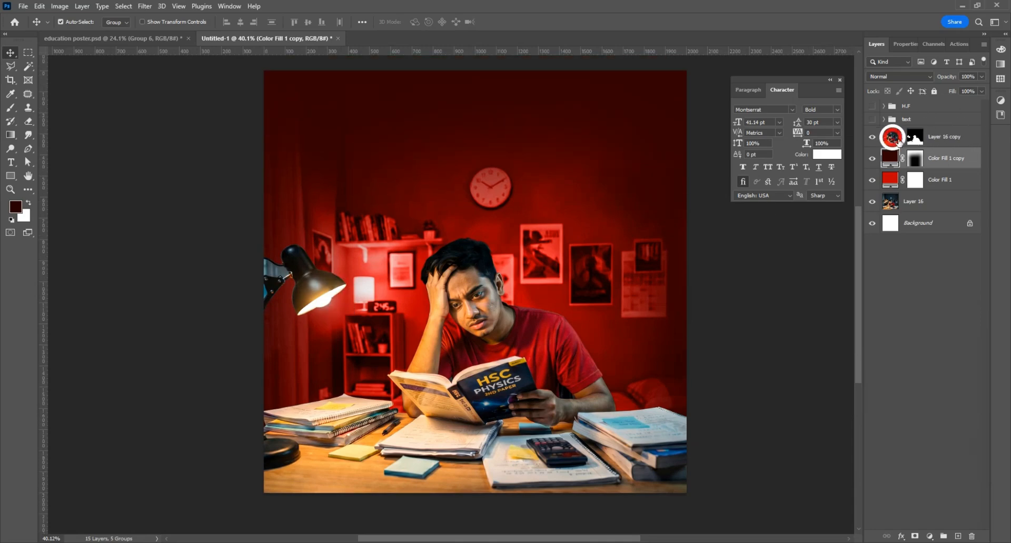
left_click(899, 141)
right_click(928, 137)
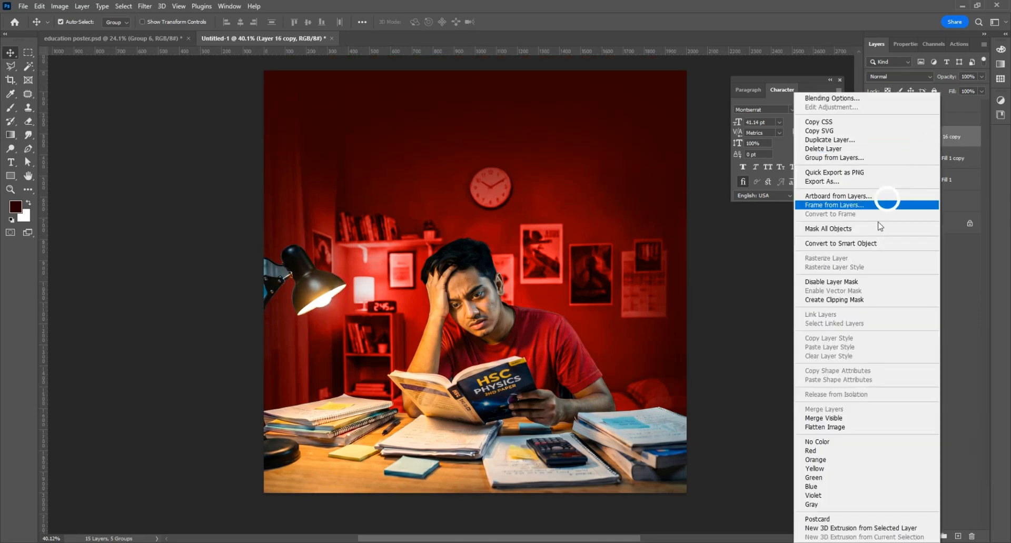
left_click(845, 243)
right_click(922, 138)
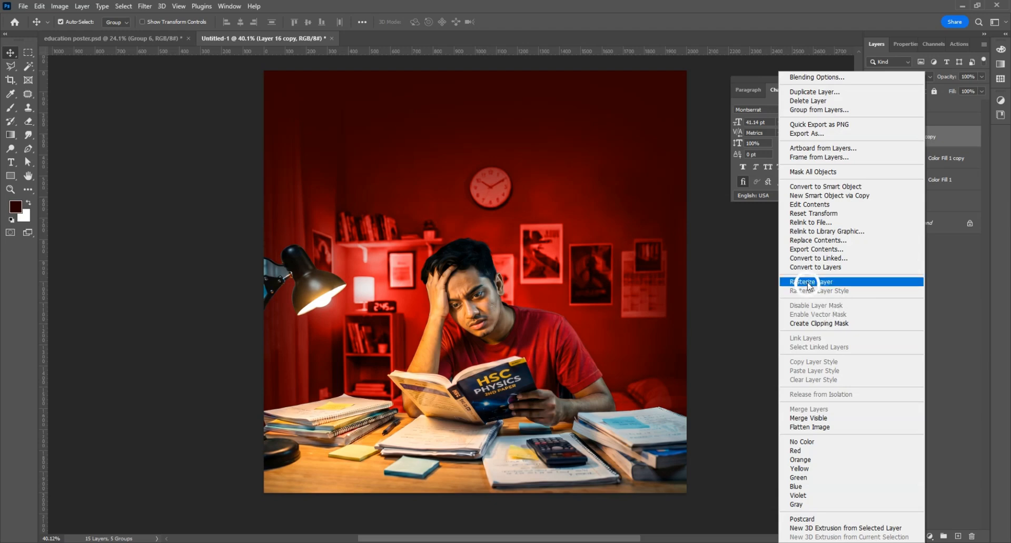
left_click(808, 284)
Step: Magic Wand the thin blue strip along the lamp arm, delete it and deselect
scroll(267, 271, "up", 6)
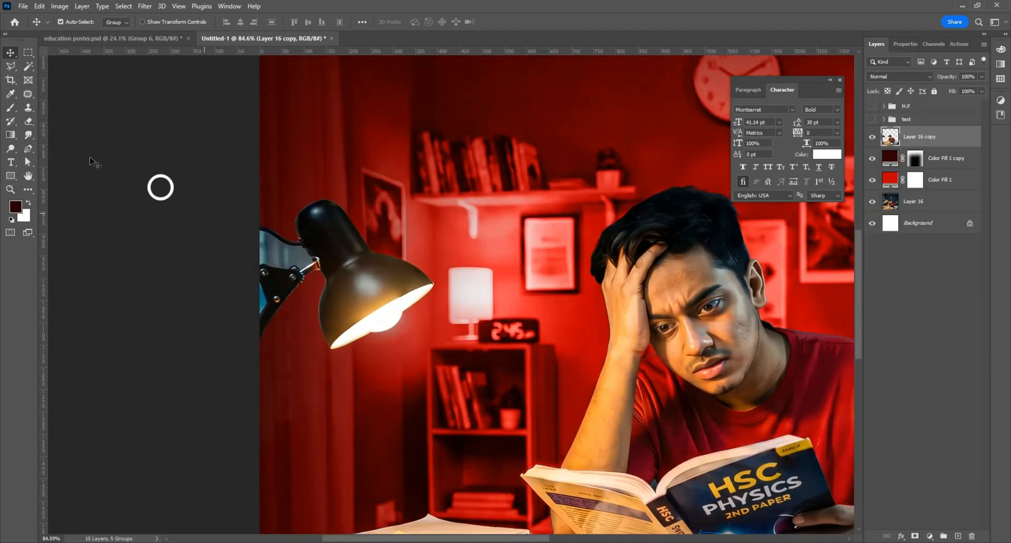
left_click(29, 66)
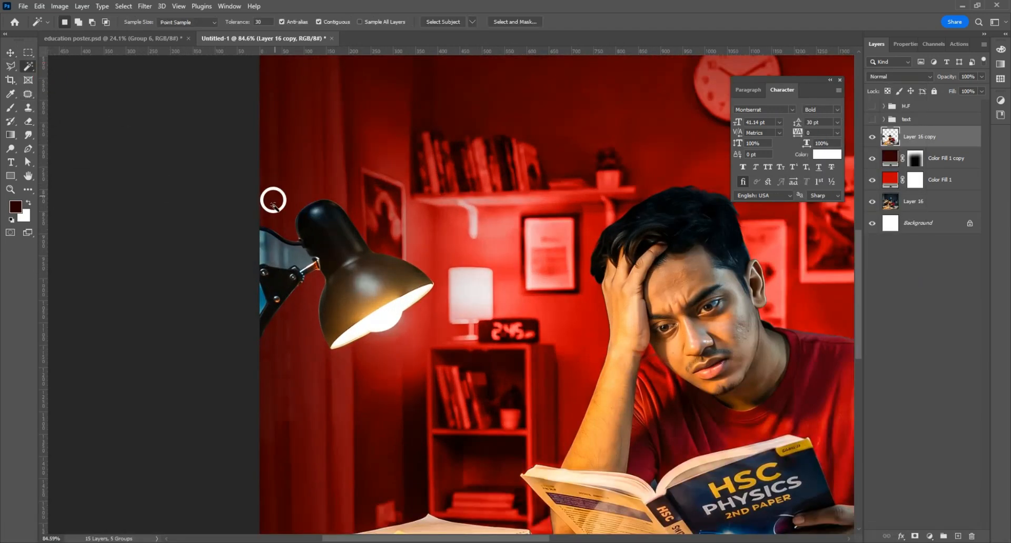
left_click(284, 256, "shift")
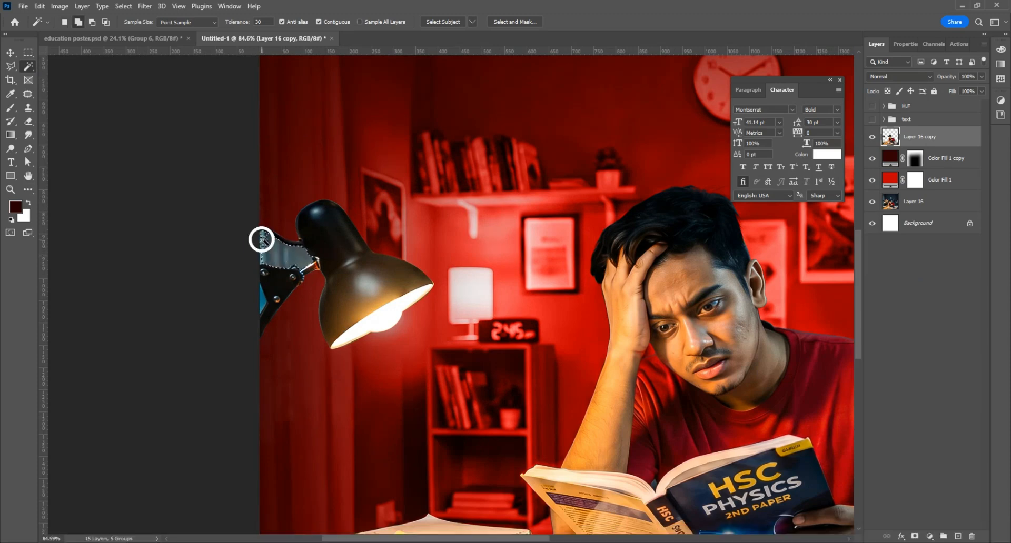
left_click(264, 238, "shift")
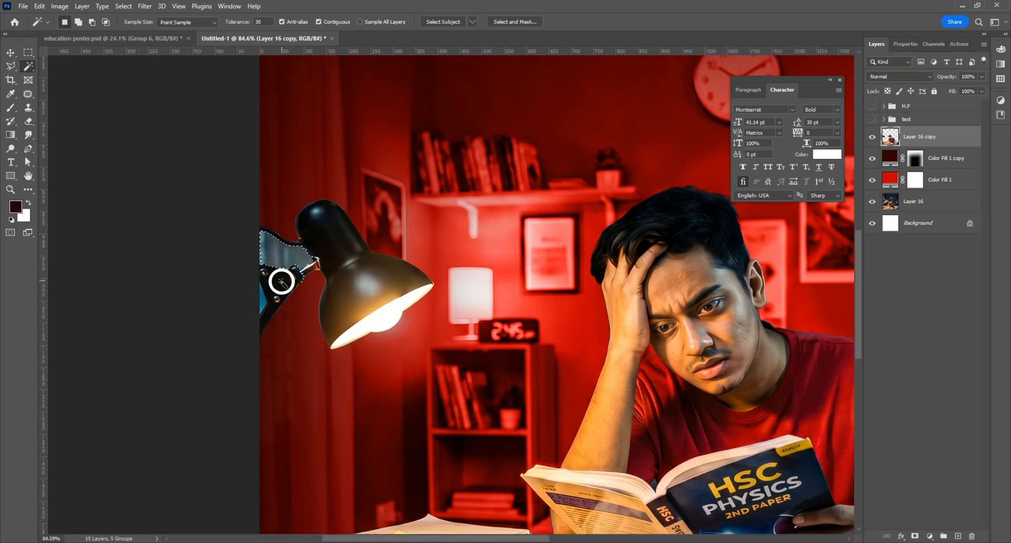
scroll(260, 266, "up", 5)
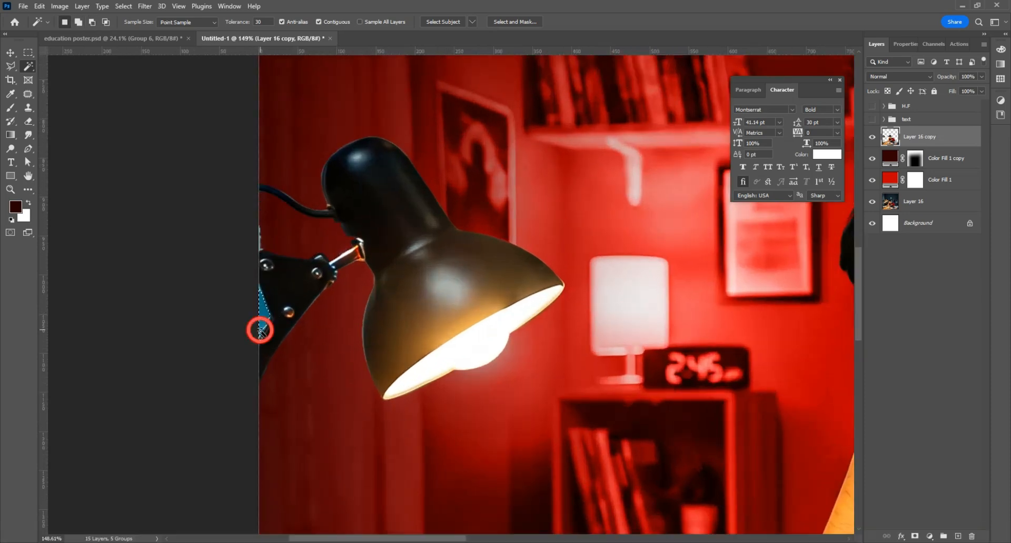
left_click(263, 321, "shift")
key("BackSpace")
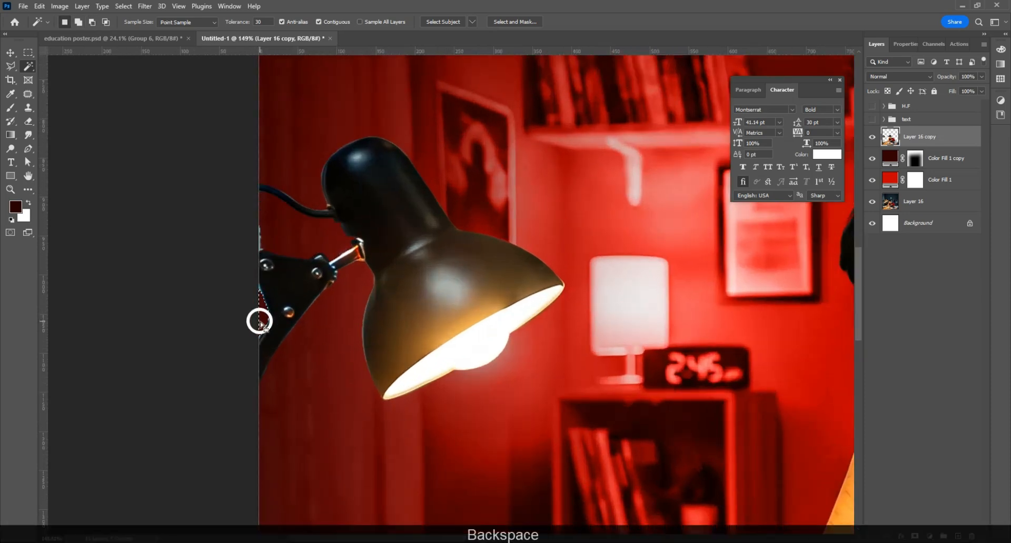
key("ctrl+d")
Step: Check a small area of the lamp arm with a temporary rectangular selection, then return to Move
left_click(29, 52)
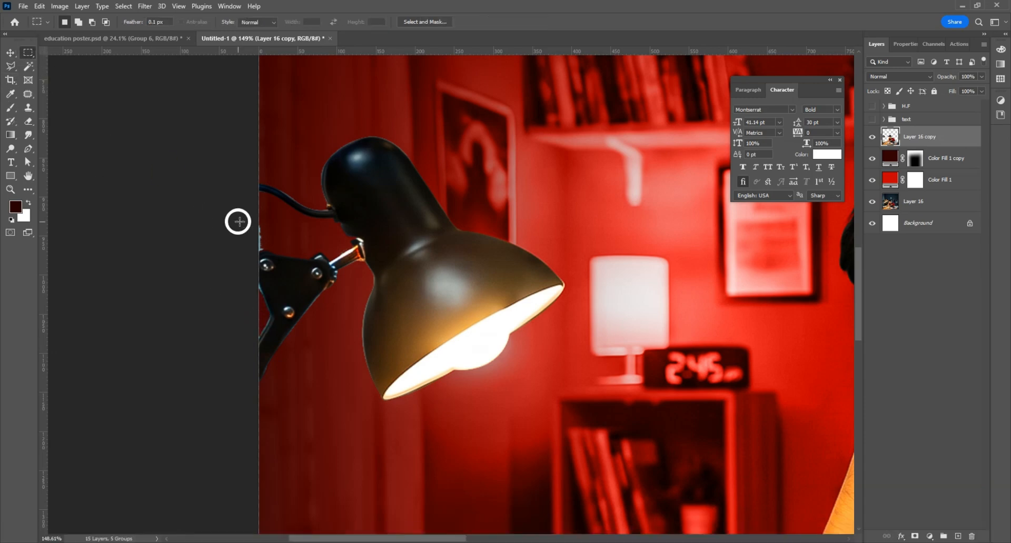
left_click_drag(259, 203, 275, 250)
key("ctrl+d")
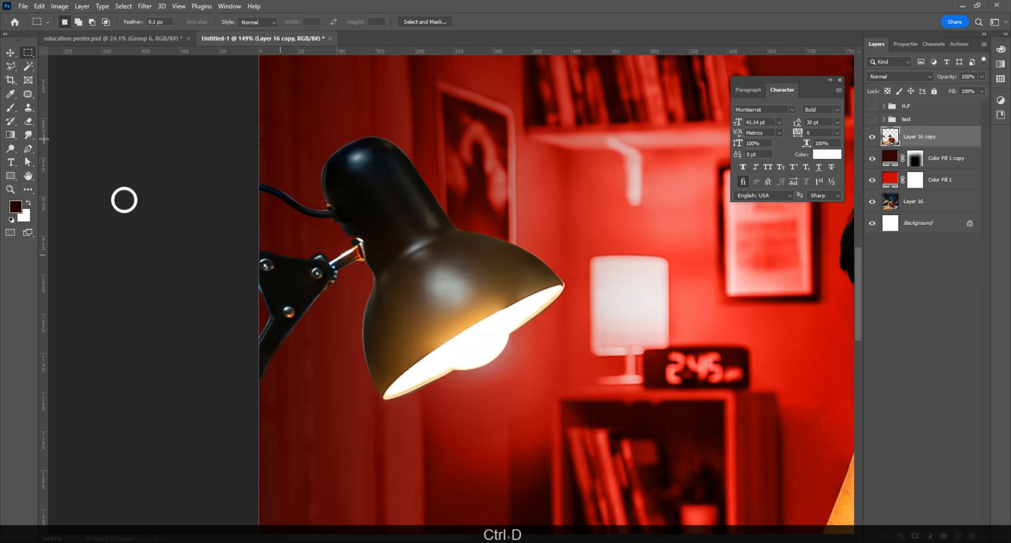
left_click(10, 52)
scroll(386, 285, "down", 6)
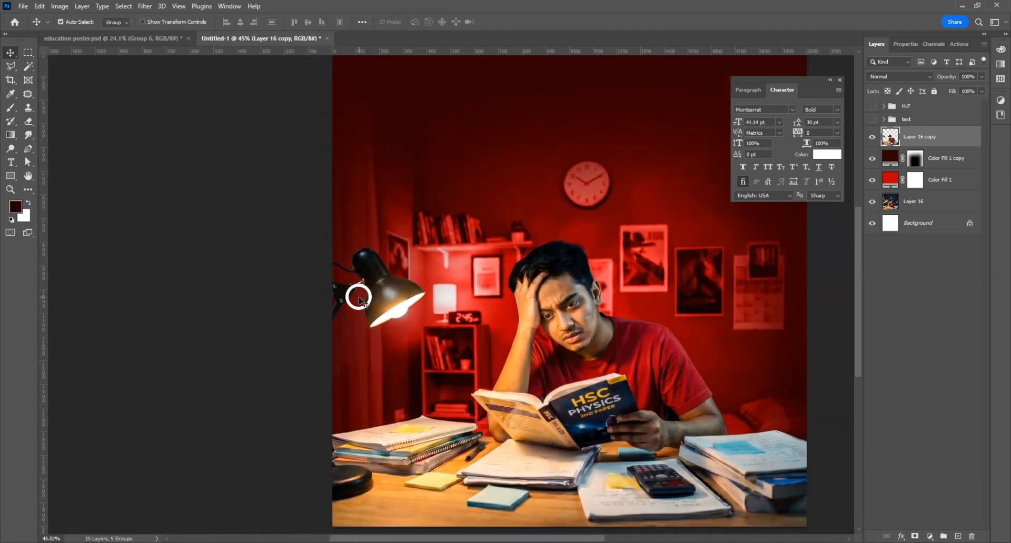
scroll(359, 297, "down", 1)
left_click_drag(580, 259, 469, 277)
scroll(466, 276, "down", 2)
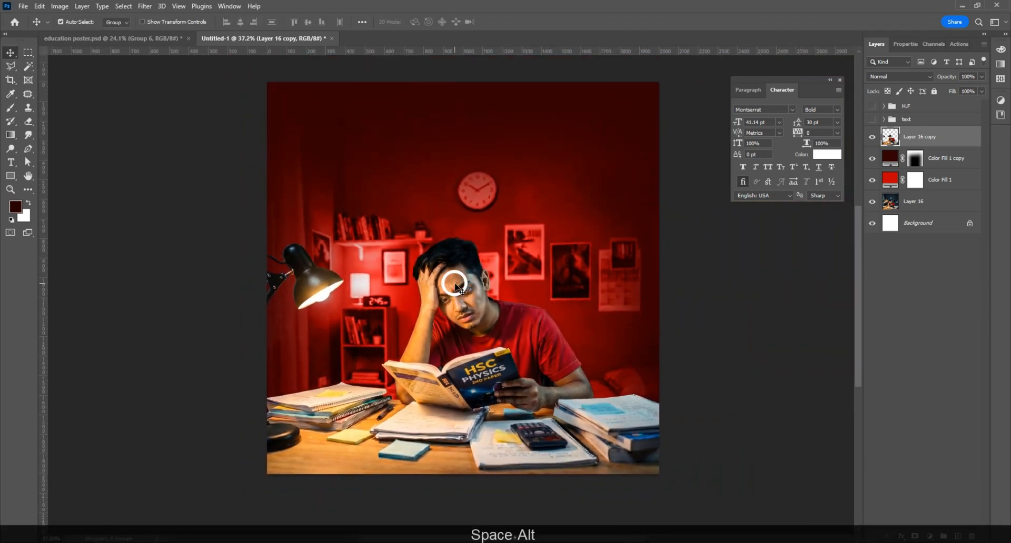
Step: Add a new layer above Color Fill 1 copy and set the brush colour to bright red #df0000
left_click(948, 158)
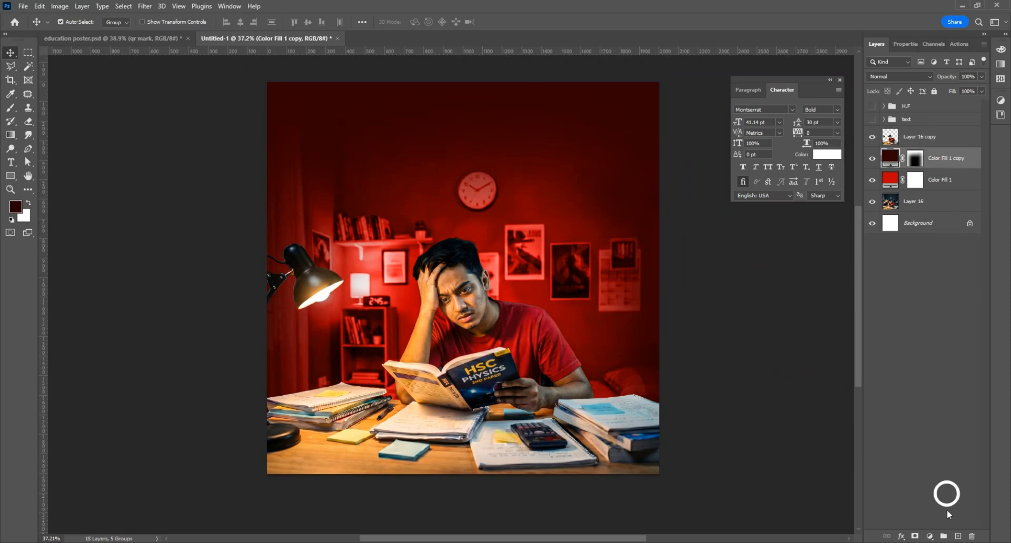
left_click(958, 536)
left_click(10, 108)
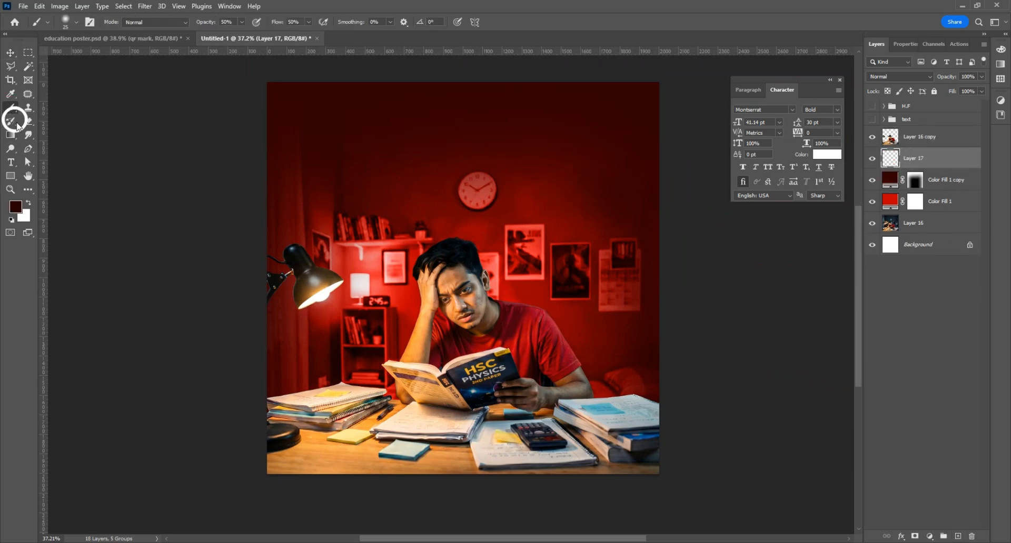
left_click(15, 206)
left_click_drag(798, 358, 833, 354)
left_click(927, 333)
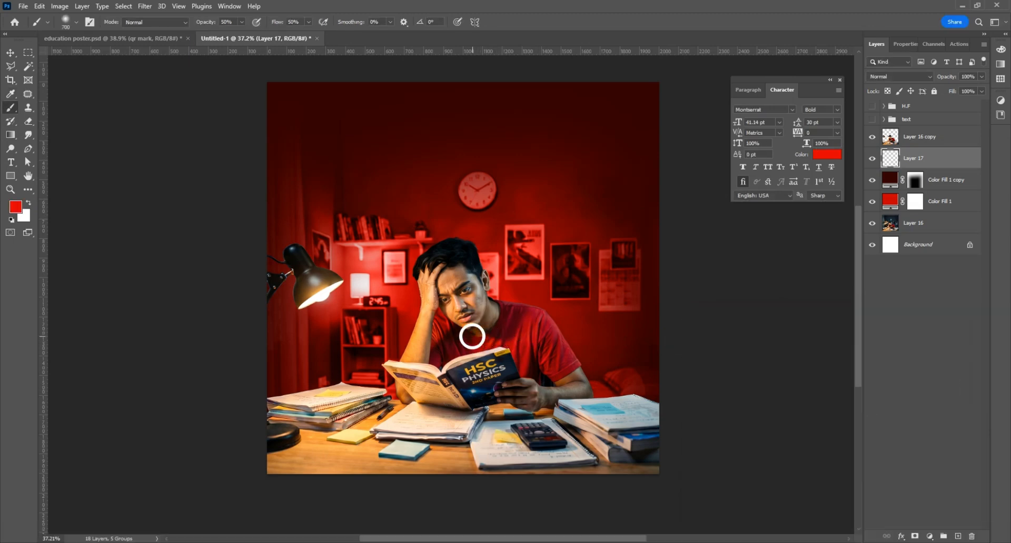
Step: Paint a red glow over the eye and cheek with a 600 brush at 75% opacity, 65% flow, then add Layer 18
key("bracketleft")
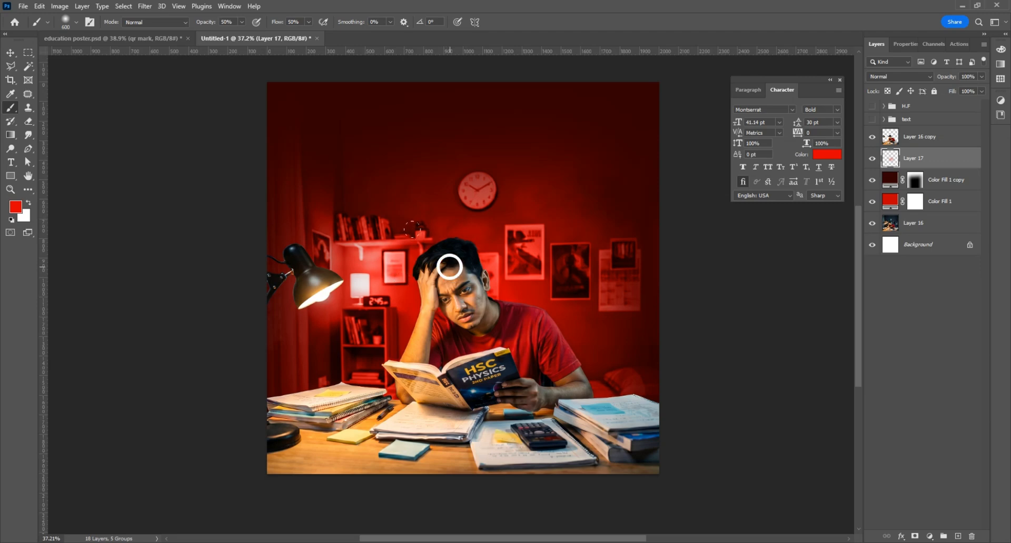
left_click(243, 21)
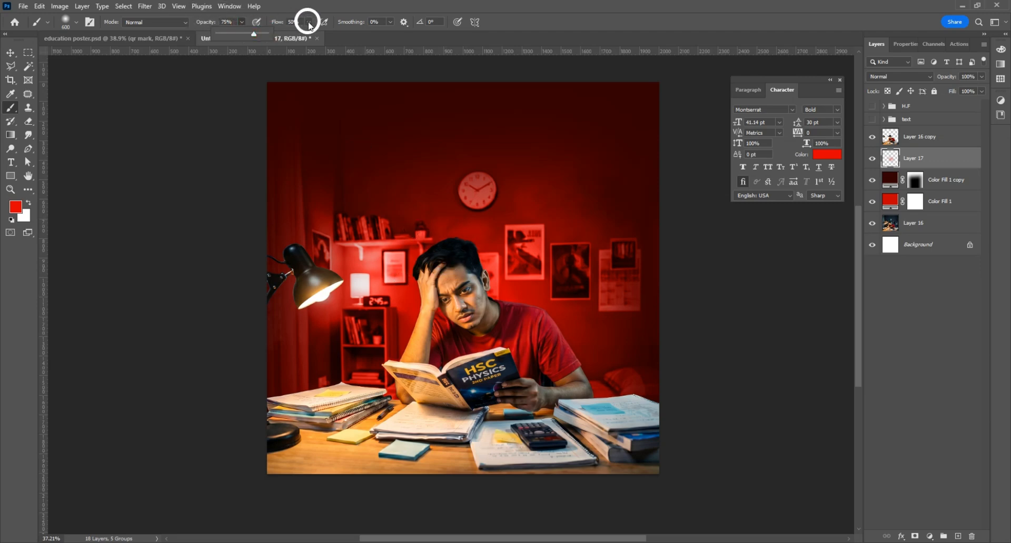
left_click_drag(309, 25, 311, 30)
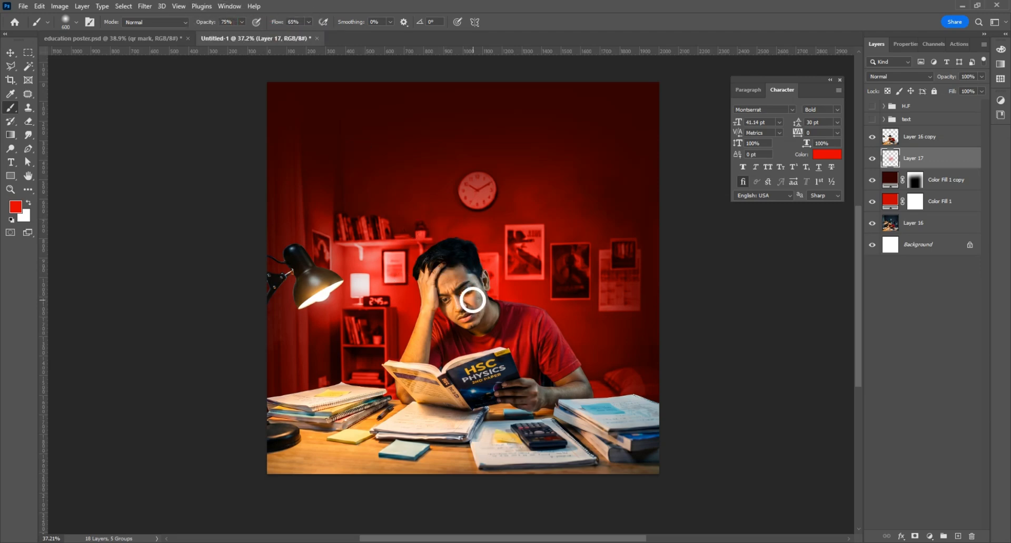
left_click_drag(460, 284, 500, 313)
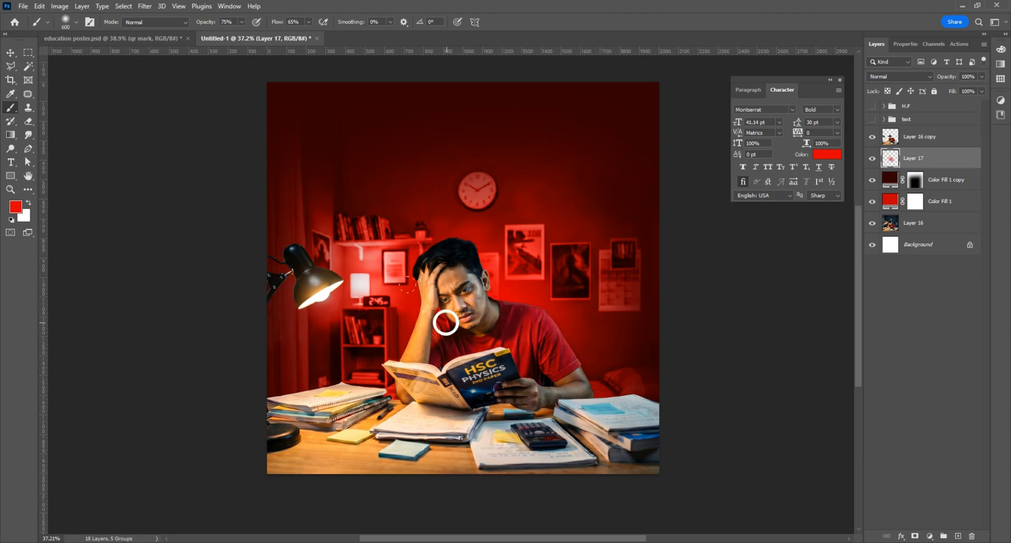
left_click(958, 536)
Step: Shrink the brush to 250 and choose a light pink paint colour
scroll(484, 315, "up", 3)
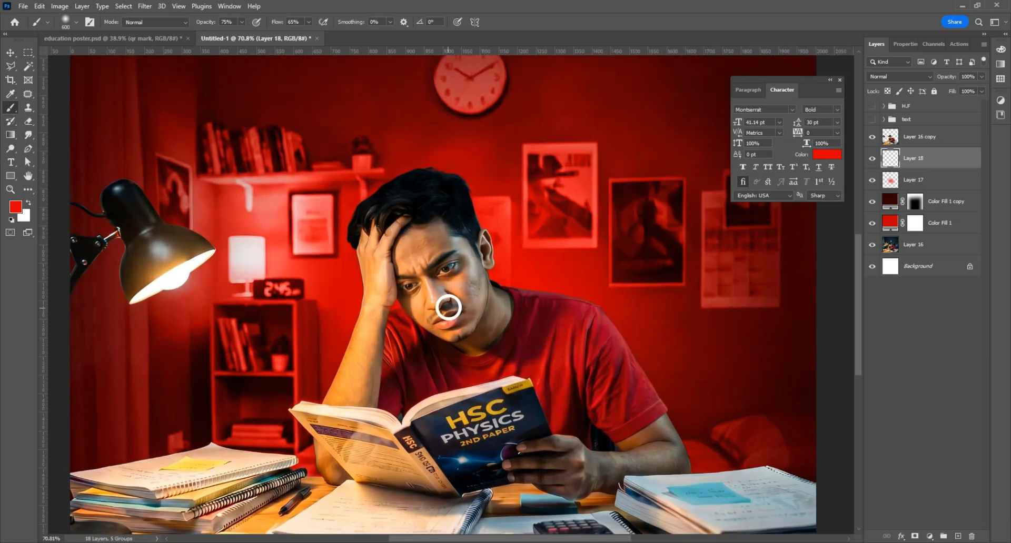
key("bracketleft")
key("bracketleft")
key("bracketleft")
key("bracketleft")
left_click(16, 208)
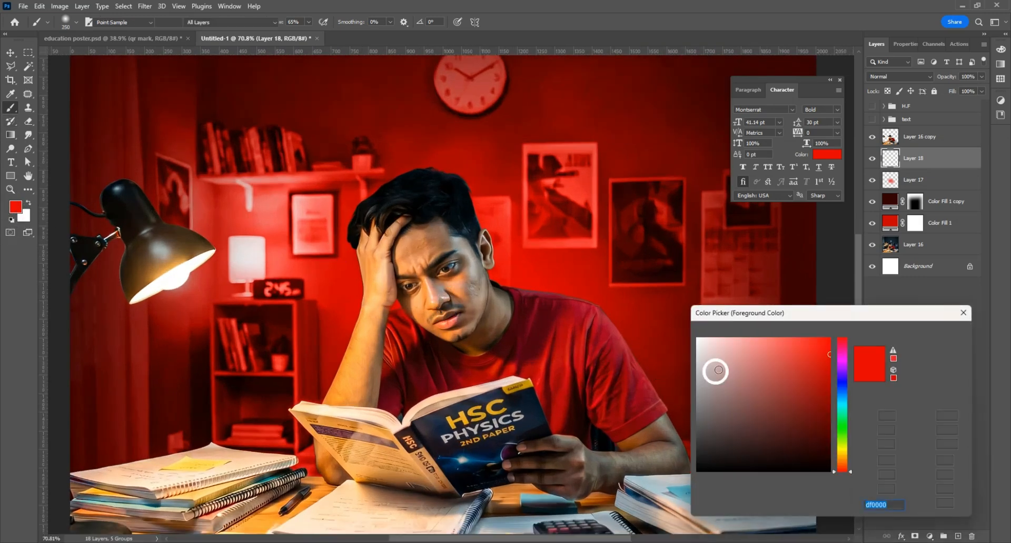
left_click(716, 337)
left_click(936, 334)
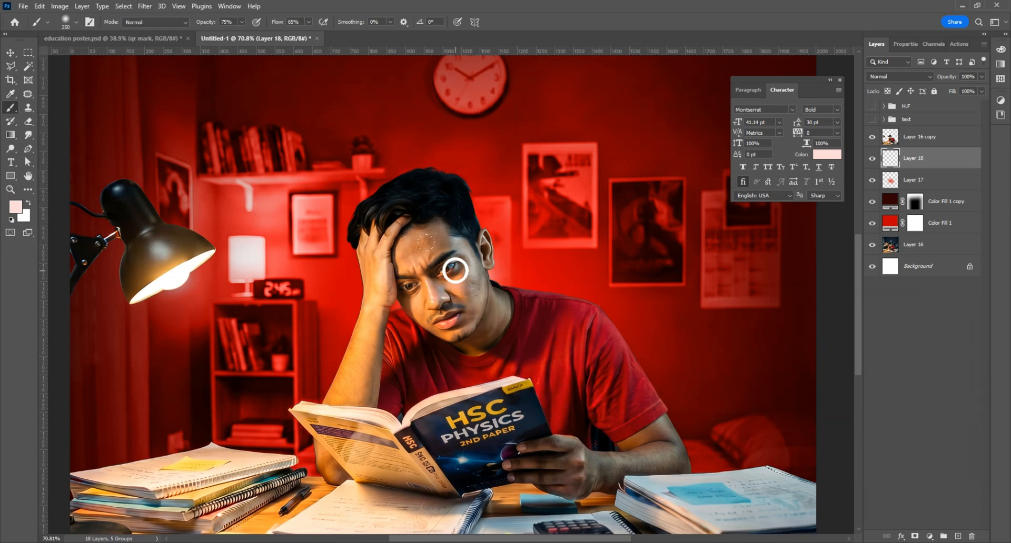
Step: Raise brush opacity to 100% and paint soft pink dabs beside the neck and cheek
left_click(244, 23)
left_click_drag(246, 34, 317, 37)
left_click(309, 23)
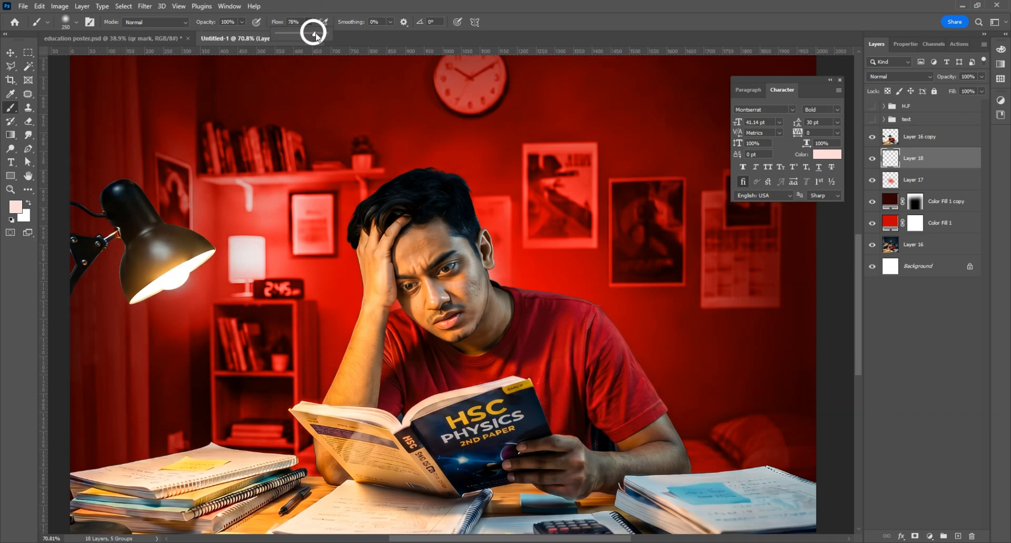
left_click(475, 287)
left_click(481, 294)
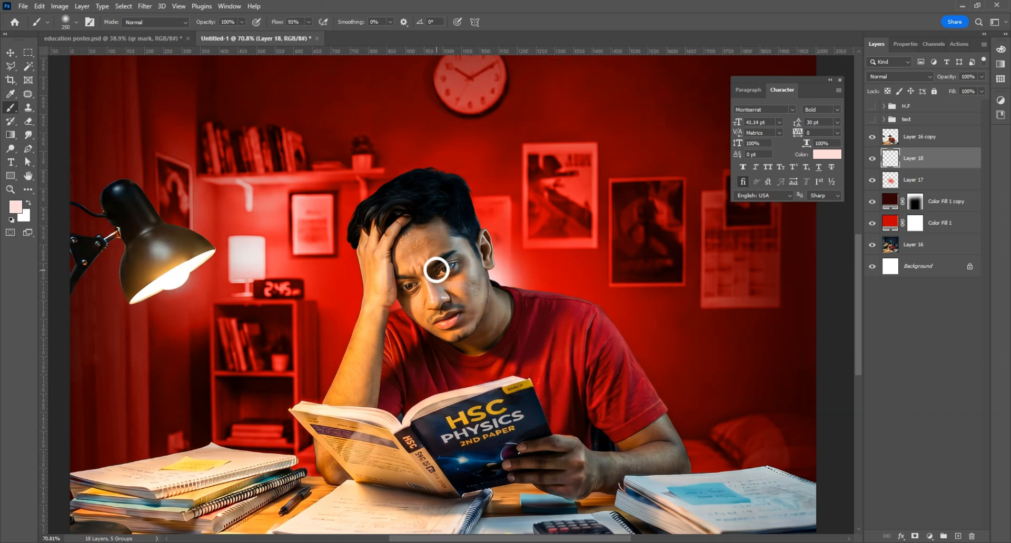
key("ctrl+z")
key("ctrl+z")
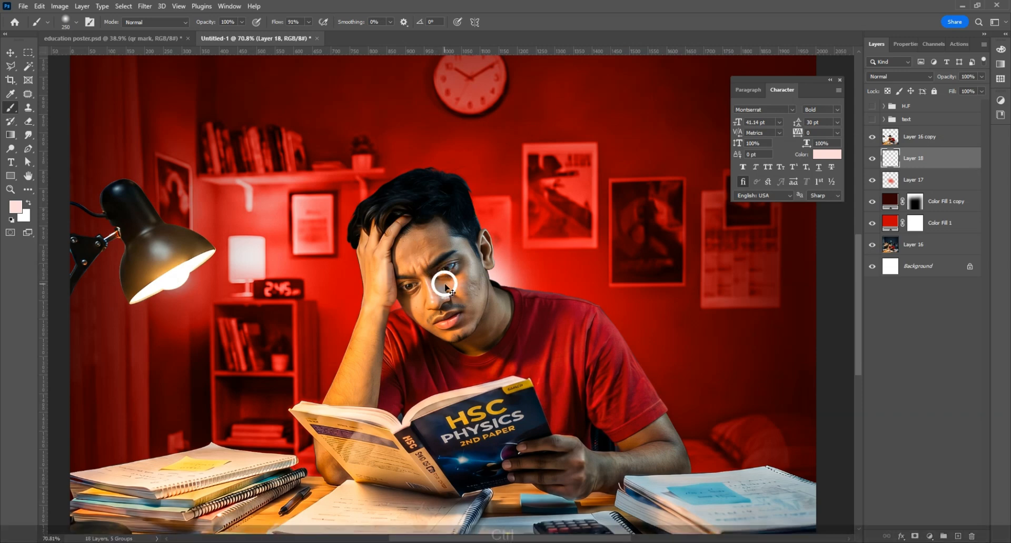
left_click(498, 312)
left_click(488, 301)
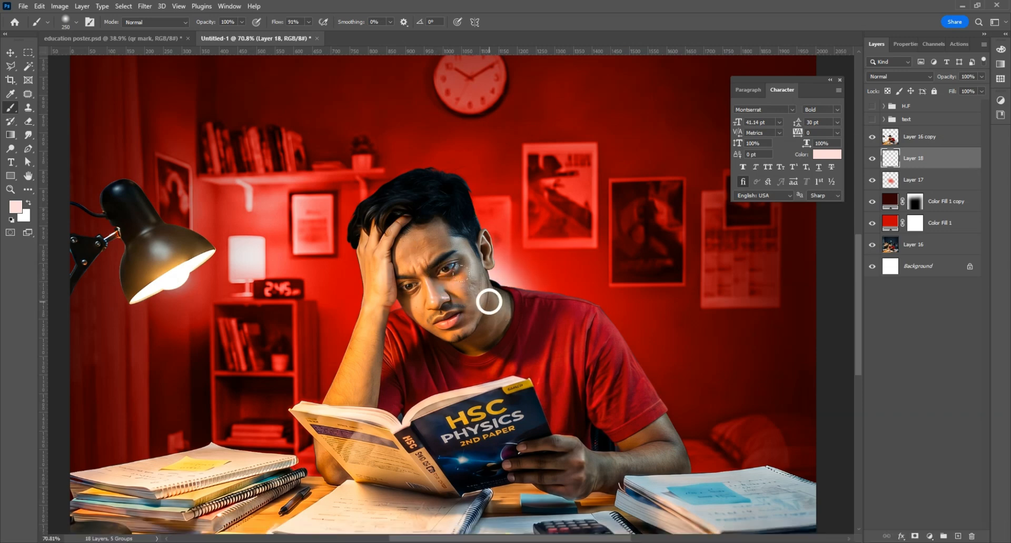
left_click(523, 334)
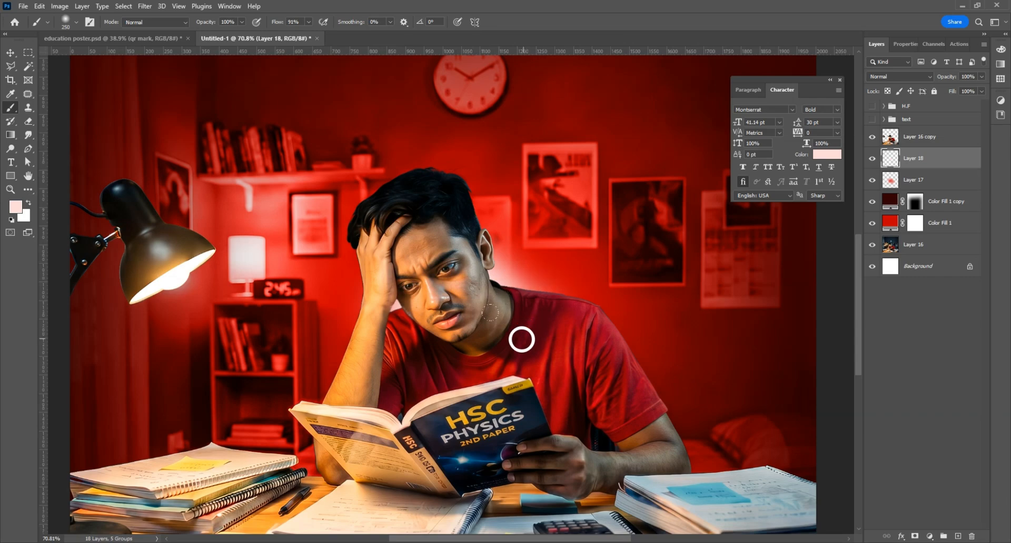
scroll(445, 291, "down", 5)
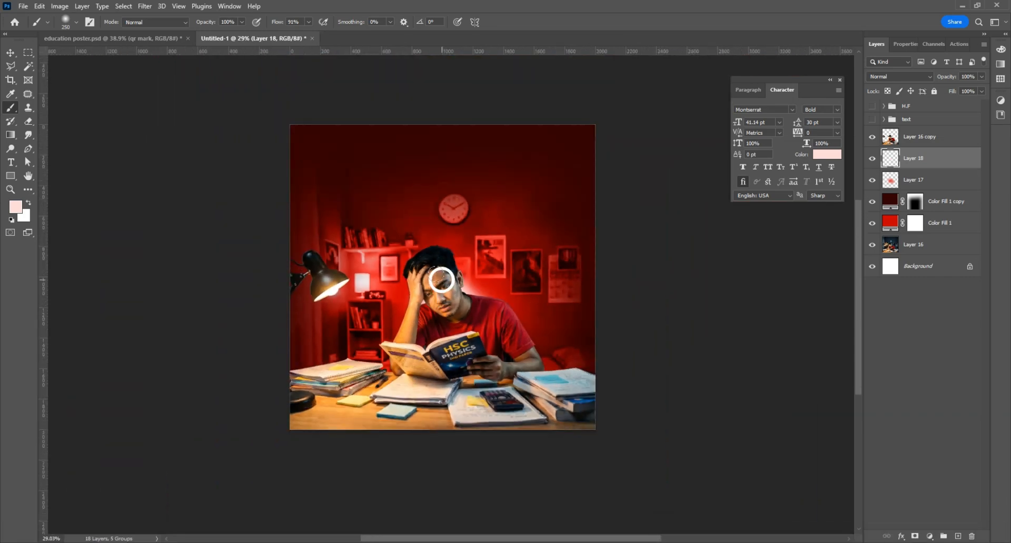
Step: On Layer 17, switch the paint colour to a brighter deep red and enlarge the brush to 300
left_click(898, 182)
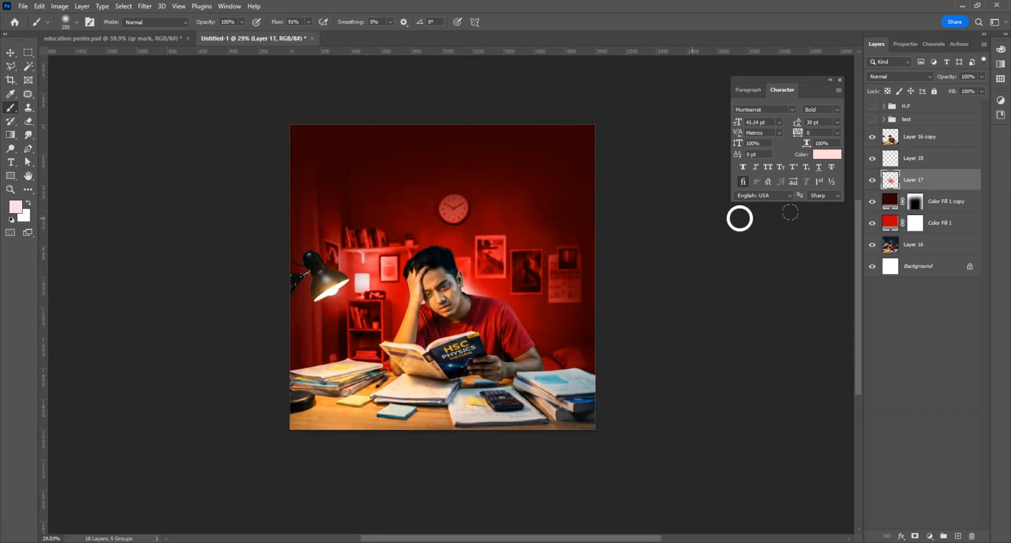
left_click(16, 207)
left_click_drag(437, 235, 574, 270)
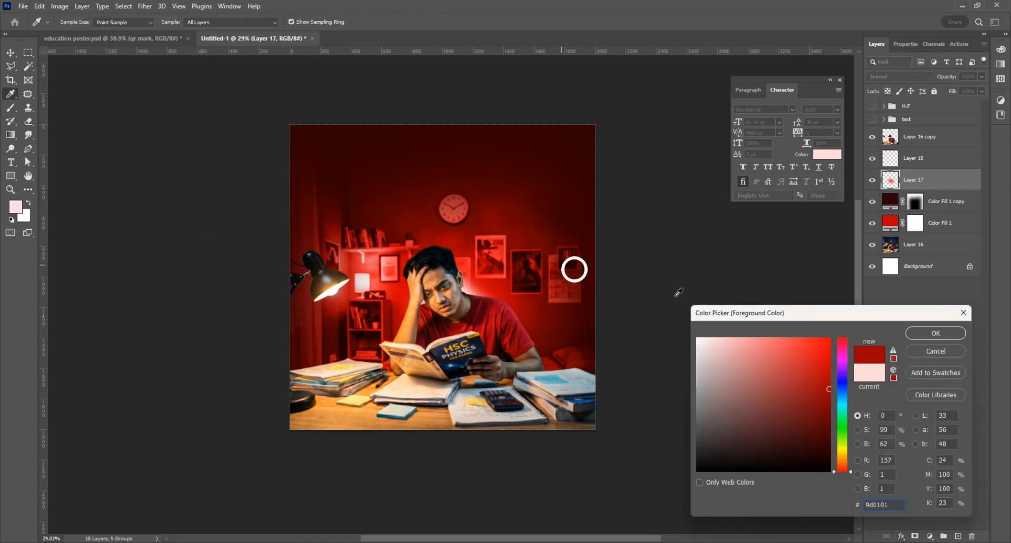
left_click(831, 351)
left_click(934, 334)
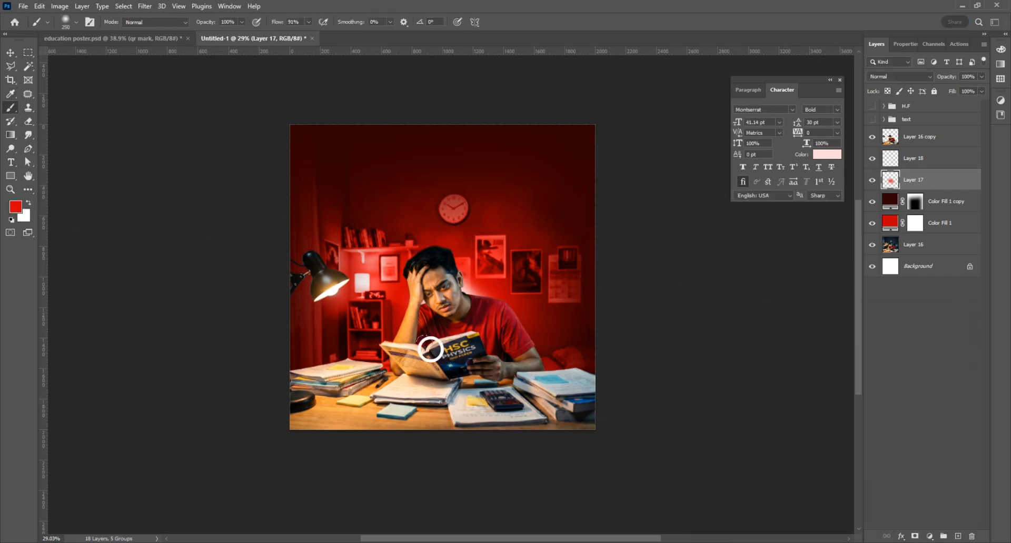
key("bracketright")
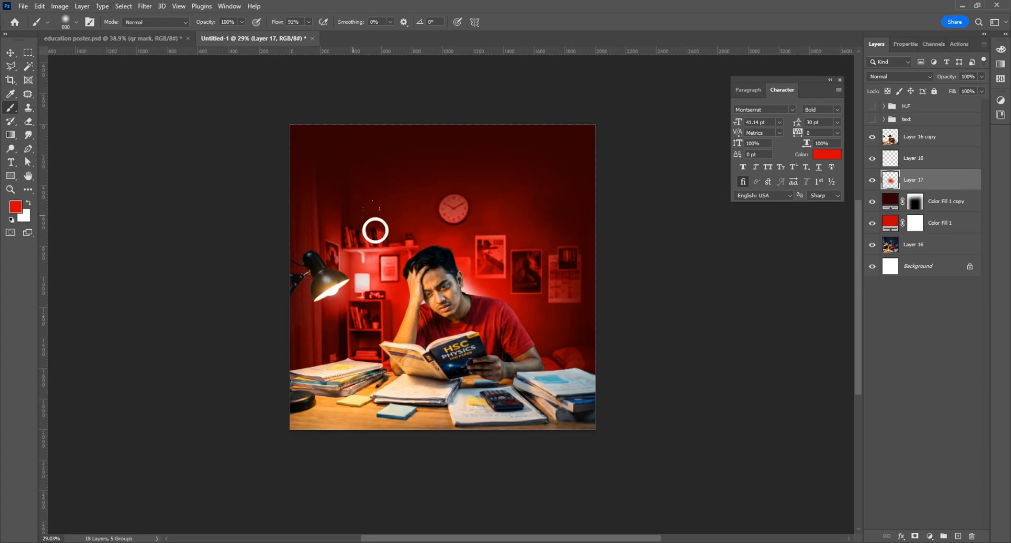
Step: Select the student cut-out, Layer 16 copy, with the Move tool
scroll(497, 340, "up", 1)
left_click(11, 53)
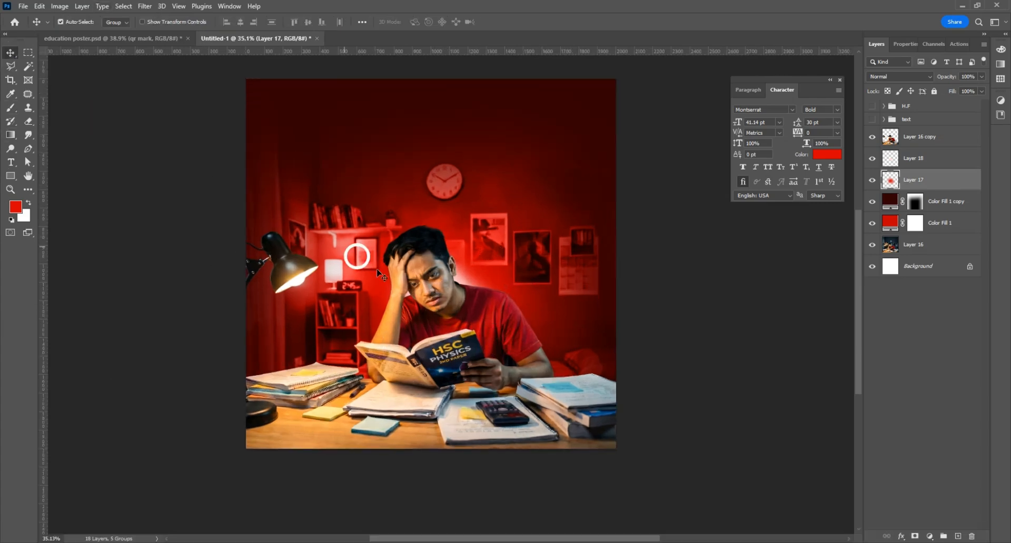
left_click(416, 263)
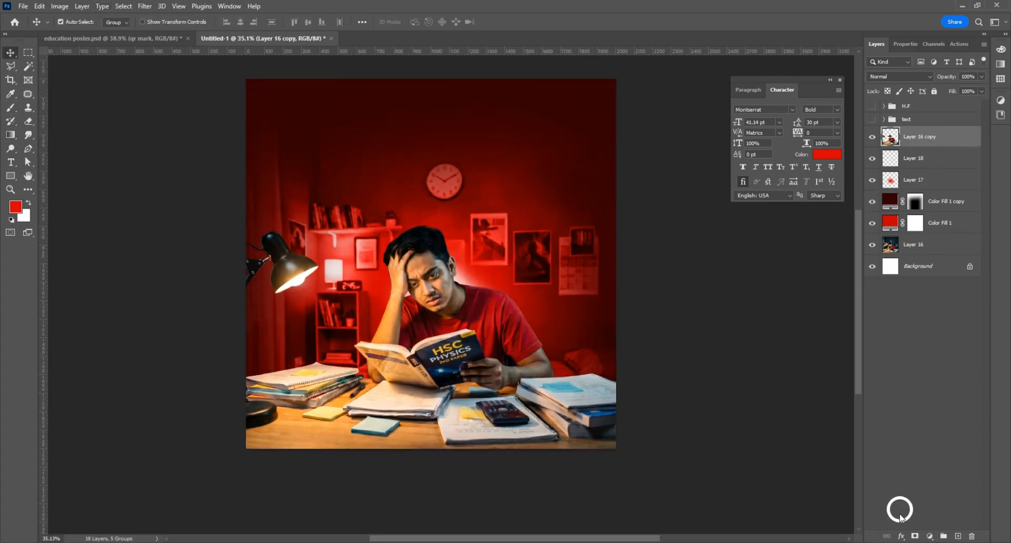
Step: Add an Inner Glow to the student layer in red, narrowed to a 29 px edge
left_click(902, 537)
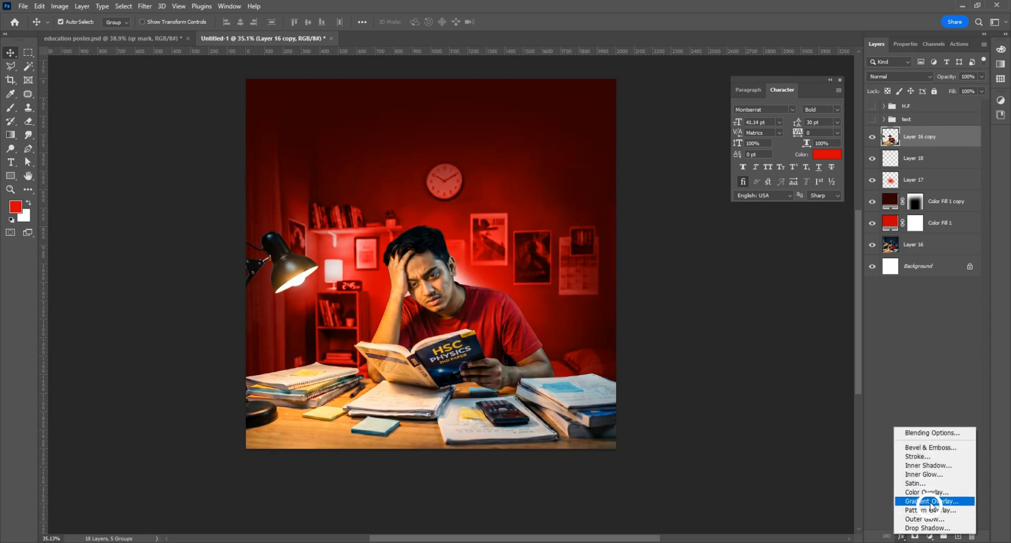
left_click(927, 467)
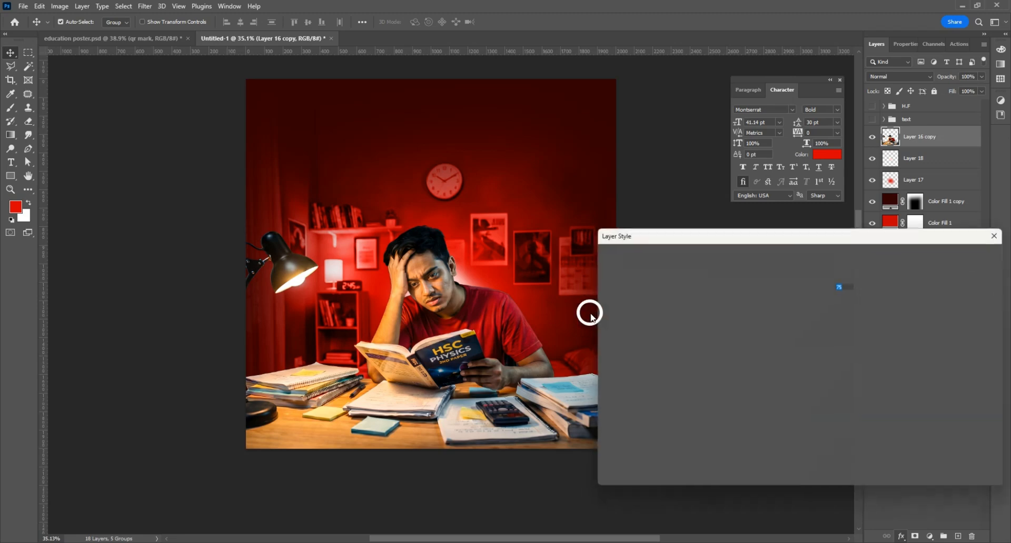
left_click(766, 311)
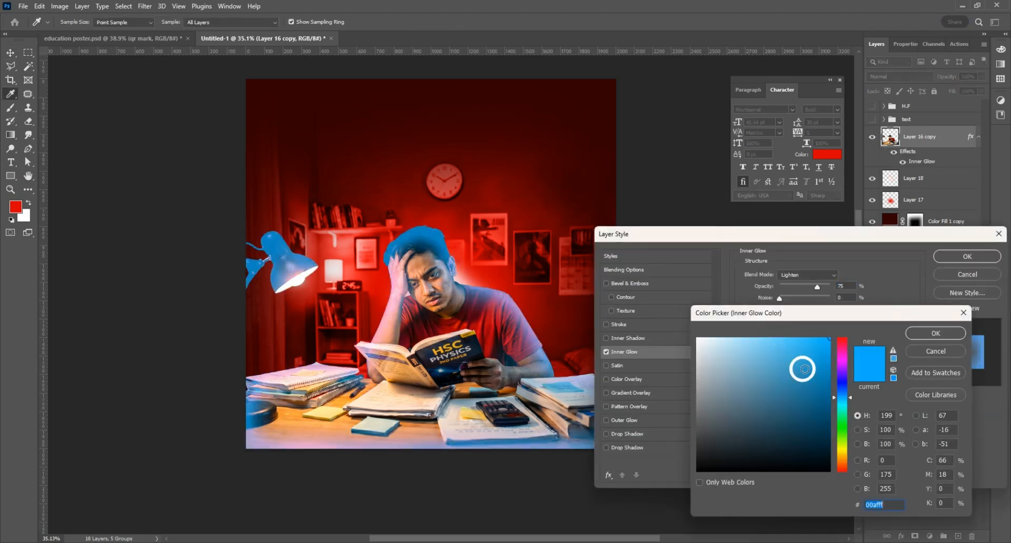
left_click(832, 357)
mouse_move(843, 346)
left_mouse_down()
mouse_move(844, 335)
mouse_move(831, 350)
left_mouse_up()
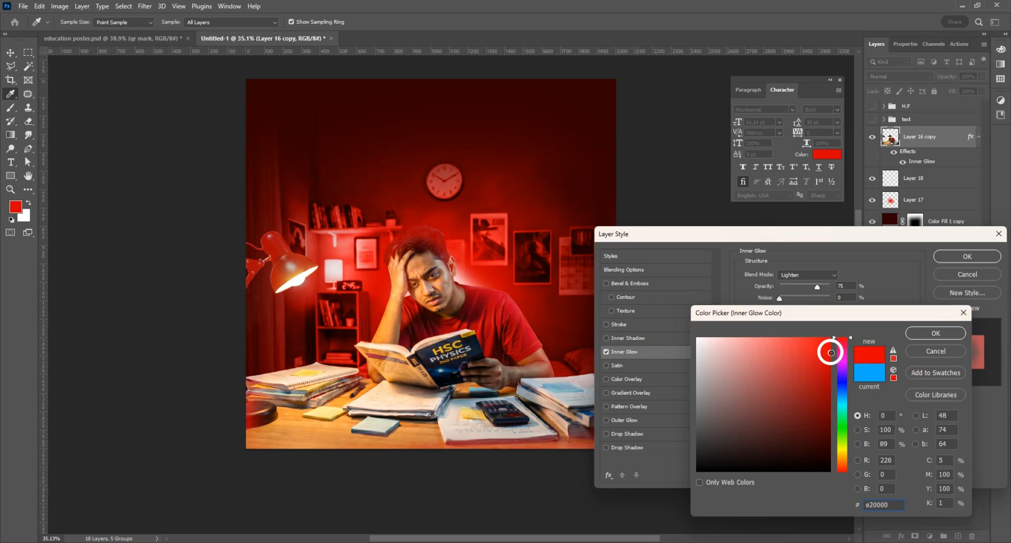
left_click(910, 334)
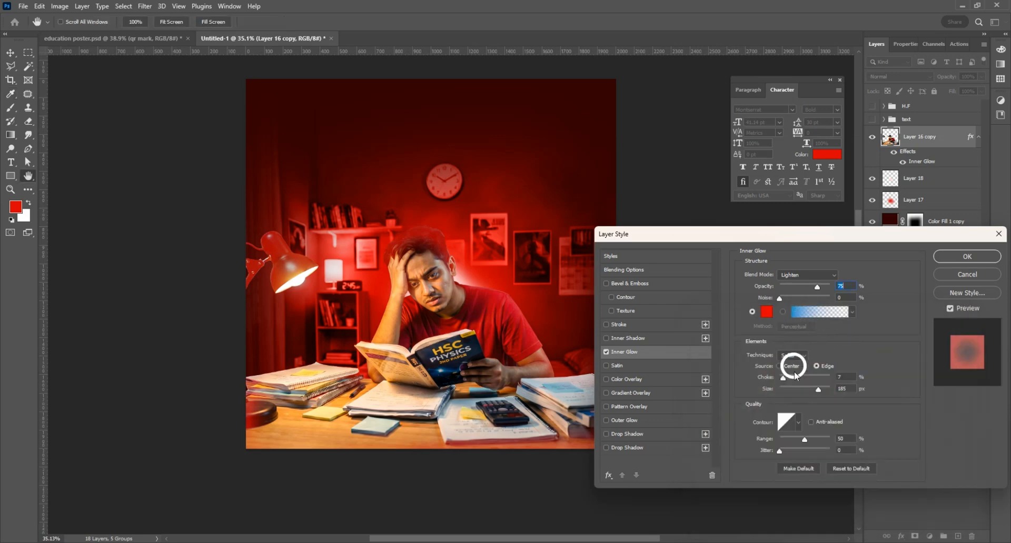
left_click_drag(821, 394, 790, 398)
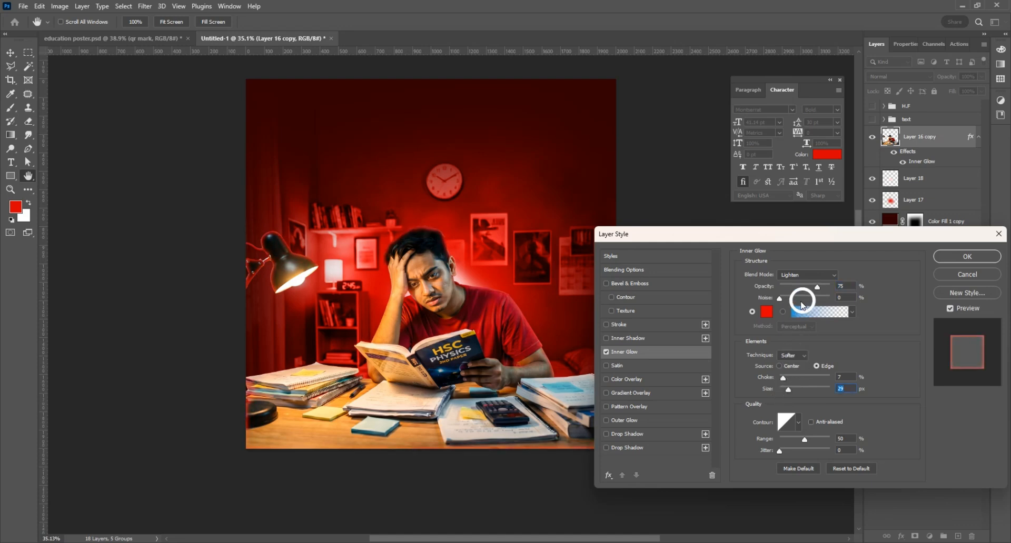
Step: Change the glow to light pink with Linear Dodge (Add) blending
left_click(766, 314)
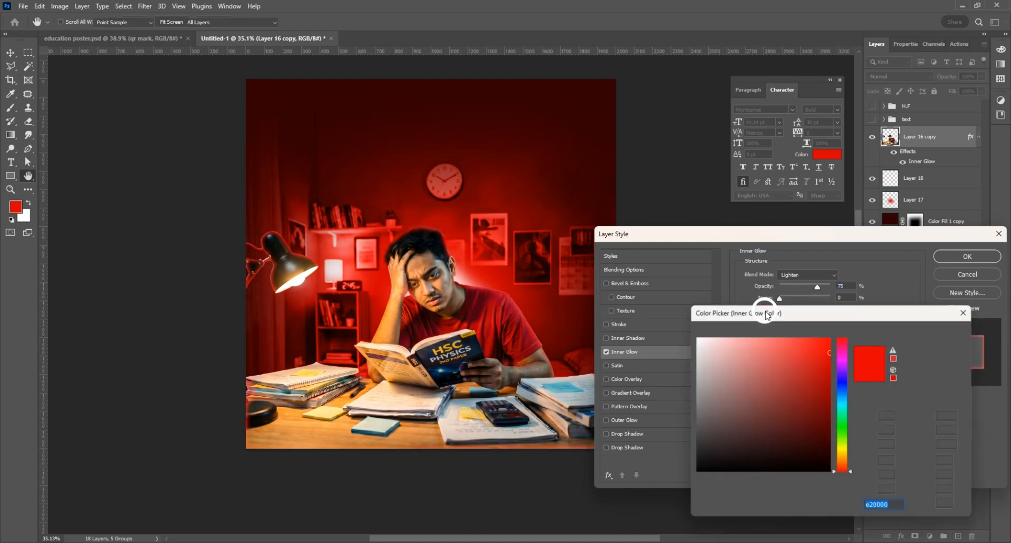
left_click(754, 334)
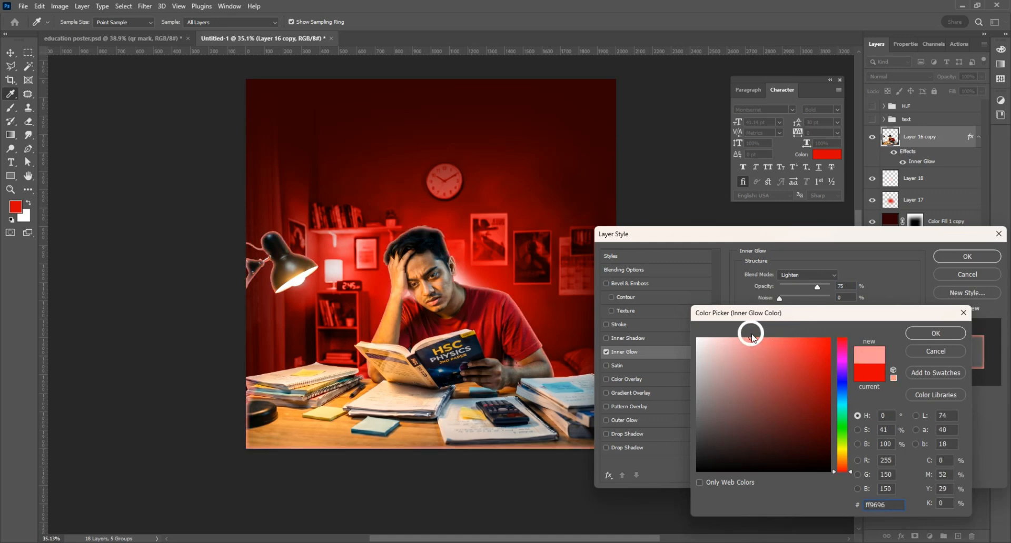
left_click(936, 333)
left_click(805, 275)
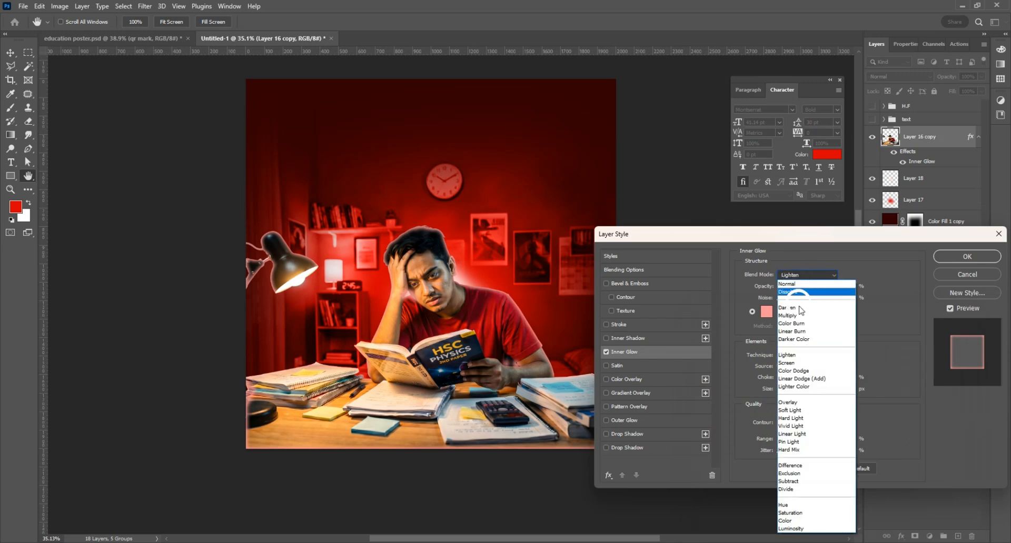
left_click(802, 379)
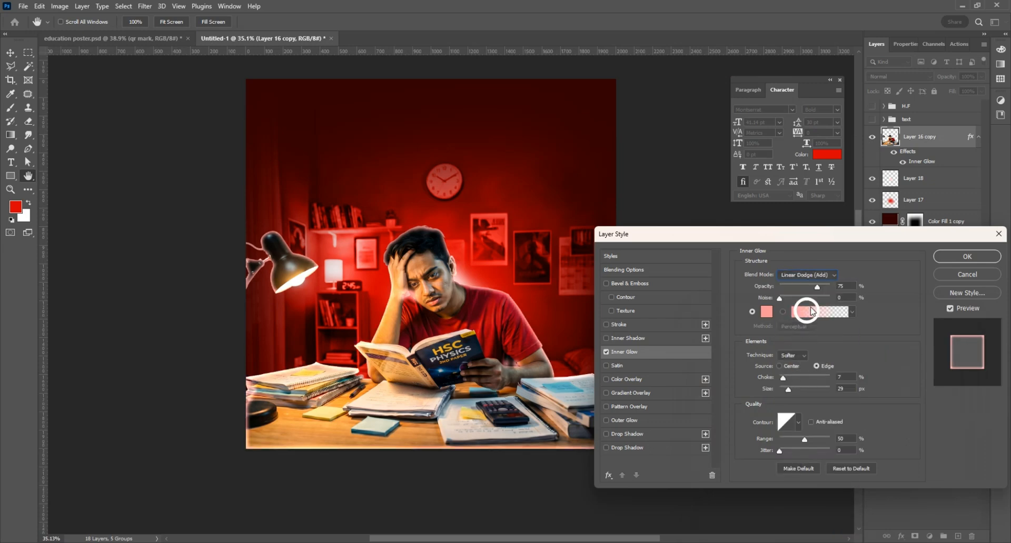
Step: Give the glow a stronger red (eb6767), widen it to about 57 px, and apply it
left_click(766, 312)
mouse_move(799, 349)
left_mouse_down()
mouse_move(821, 334)
mouse_move(828, 351)
mouse_move(771, 348)
left_mouse_up()
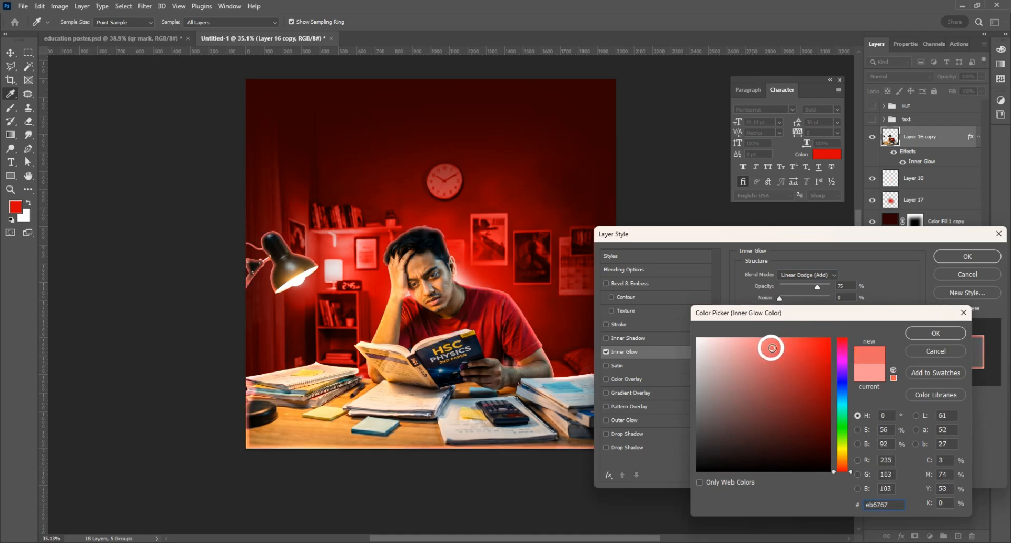
left_click(918, 335)
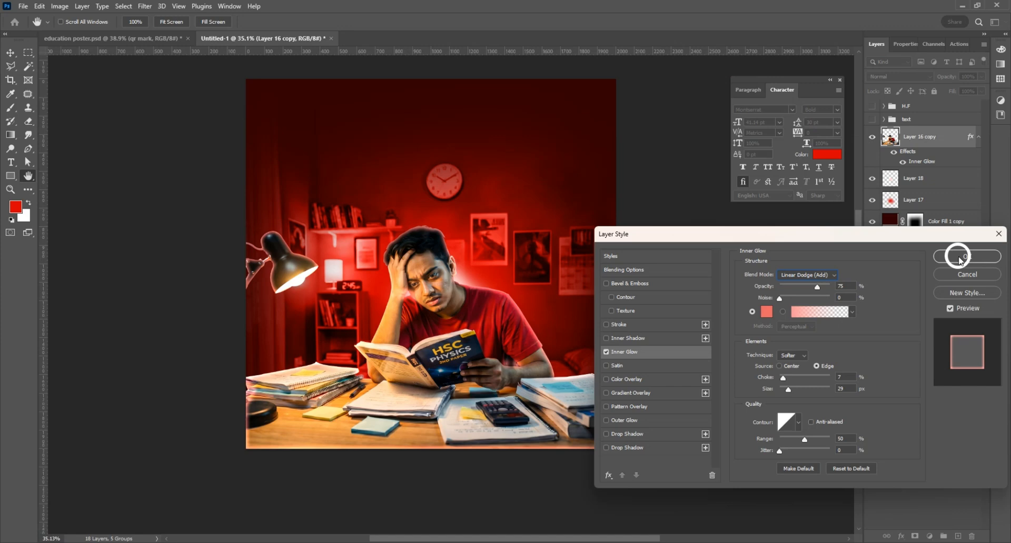
left_click_drag(788, 390, 796, 394)
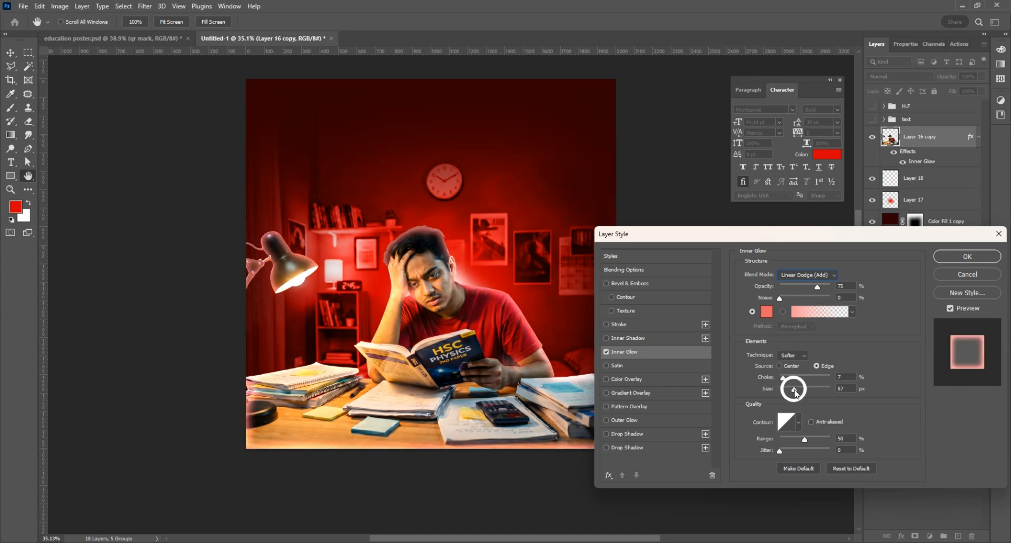
left_click(962, 258)
Step: Move the Inner Glow onto its own layer and give it an inverted, fully hiding mask
right_click(930, 164)
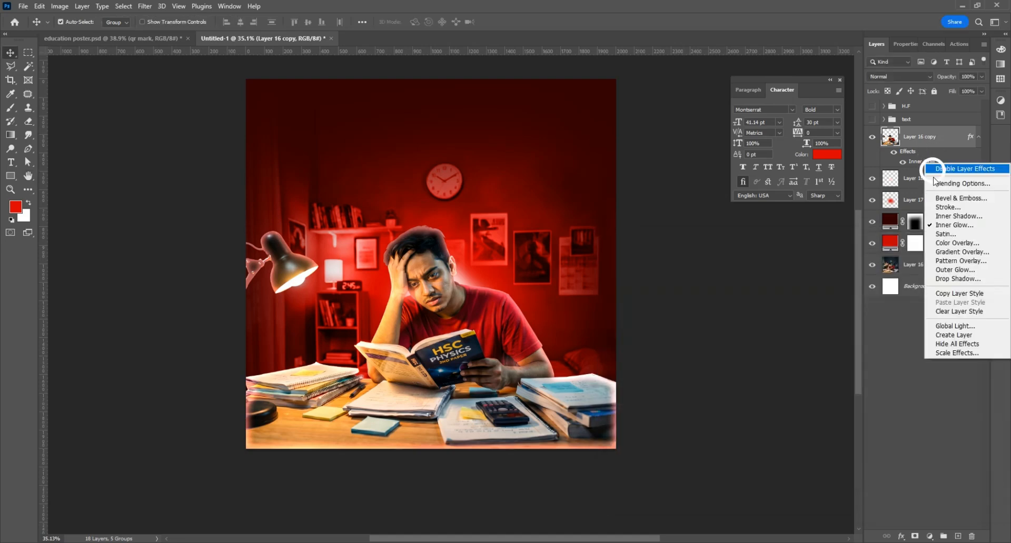
left_click(949, 336)
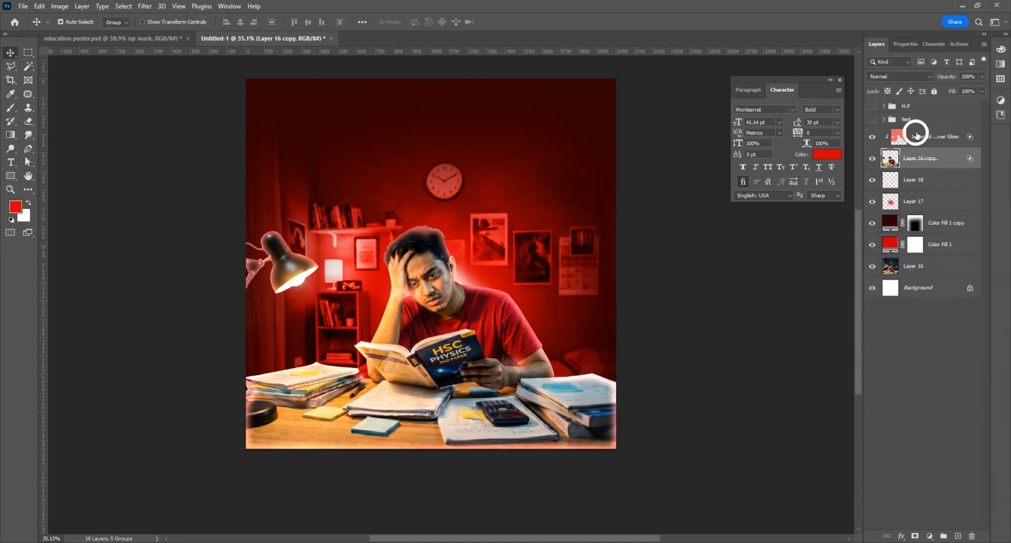
left_click(927, 141)
left_click(915, 536)
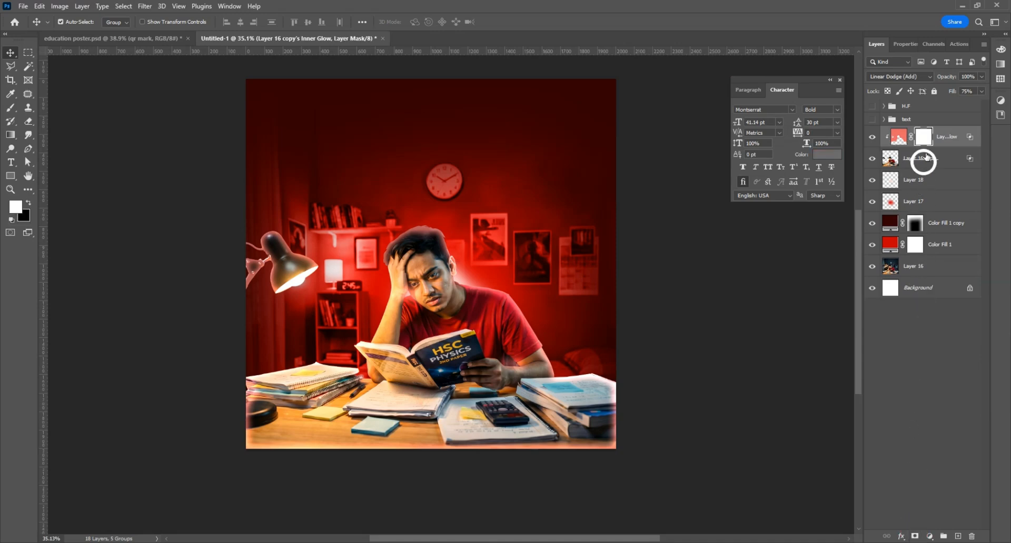
key("ctrl+i")
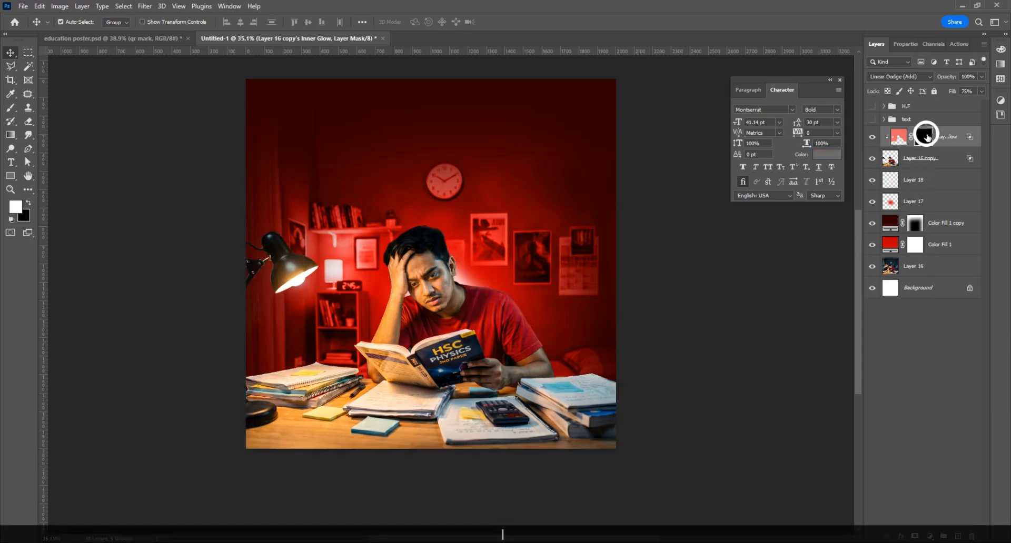
Step: Take a slightly smaller brush and try a mask stroke around the neck, then undo it
left_click(10, 108)
scroll(474, 228, "up", 4)
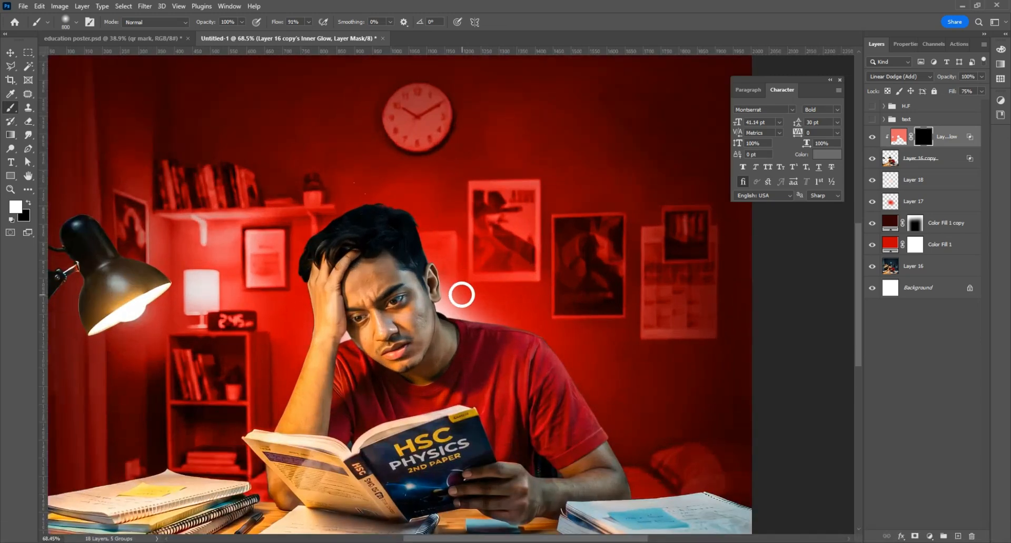
key("bracketleft")
scroll(443, 306, "up", 2)
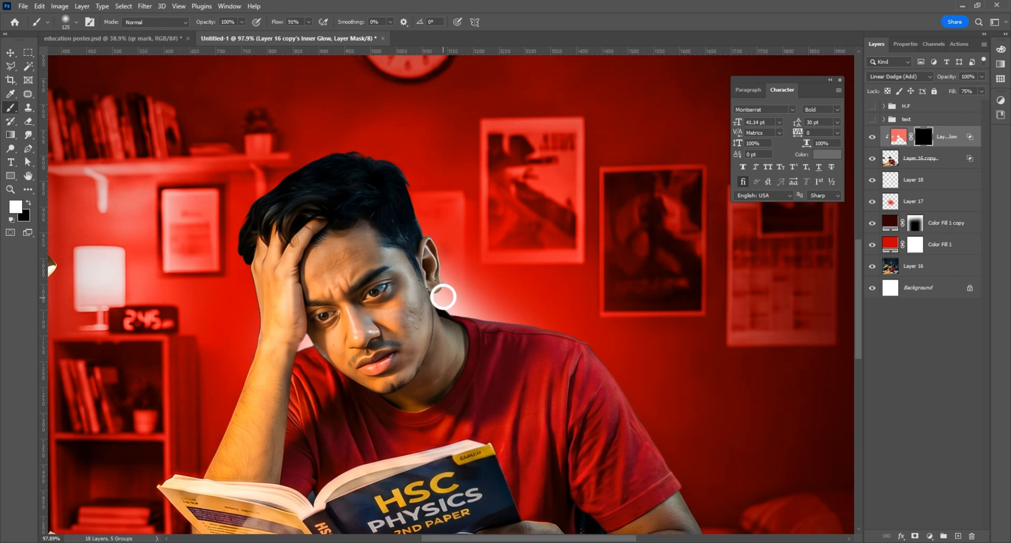
left_click_drag(443, 297, 487, 305)
key("ctrl+z")
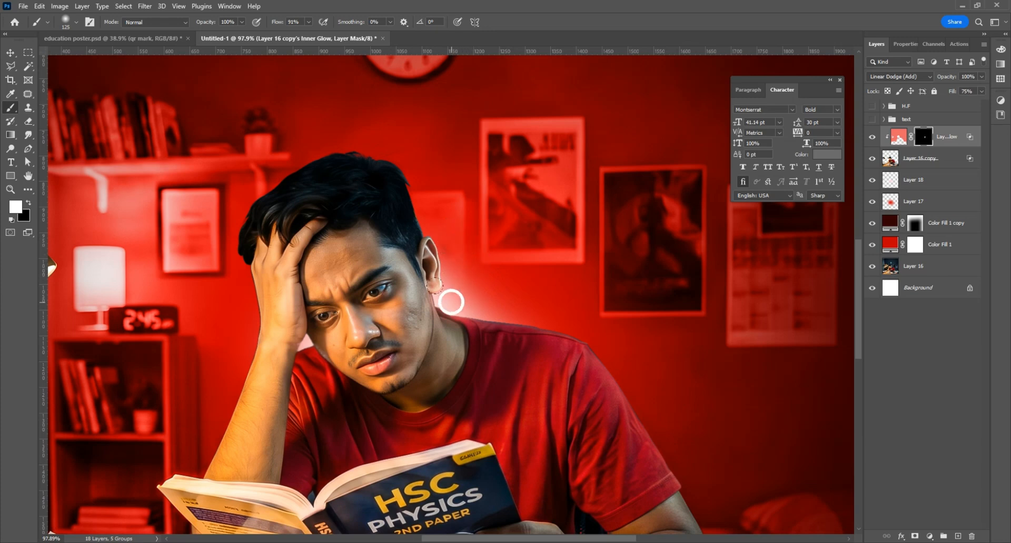
Step: With 56% opacity and 65% flow, reveal the glow along the shoulder and between hand and cheek
left_click(242, 21)
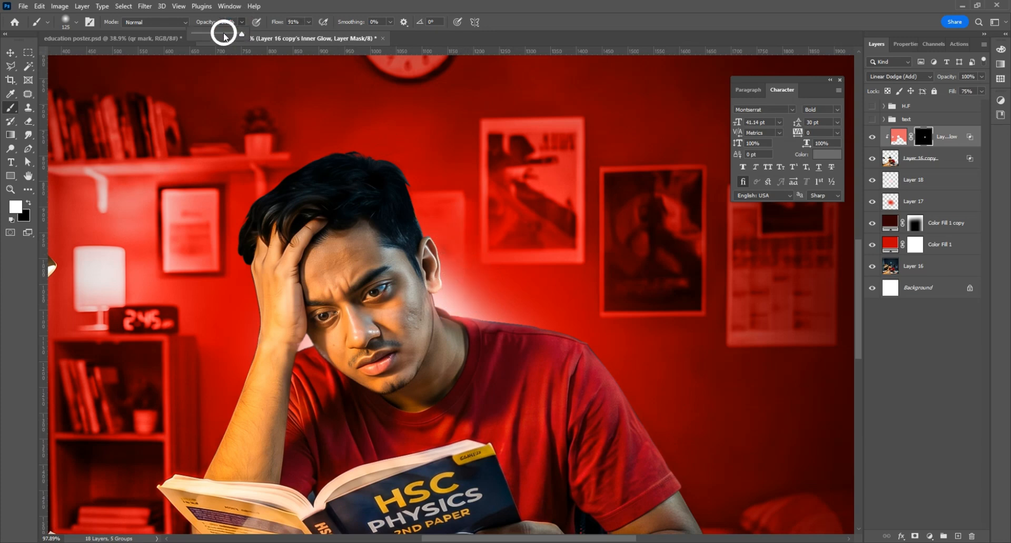
left_click(309, 22)
left_click_drag(304, 33, 297, 34)
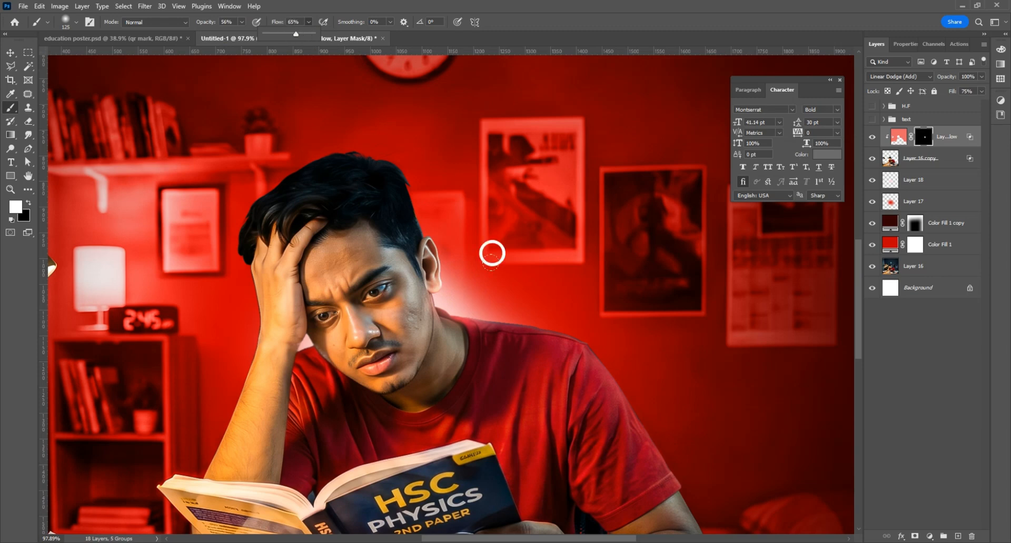
left_click(496, 309)
mouse_move(494, 311)
left_mouse_down()
mouse_move(574, 318)
mouse_move(623, 342)
left_mouse_up()
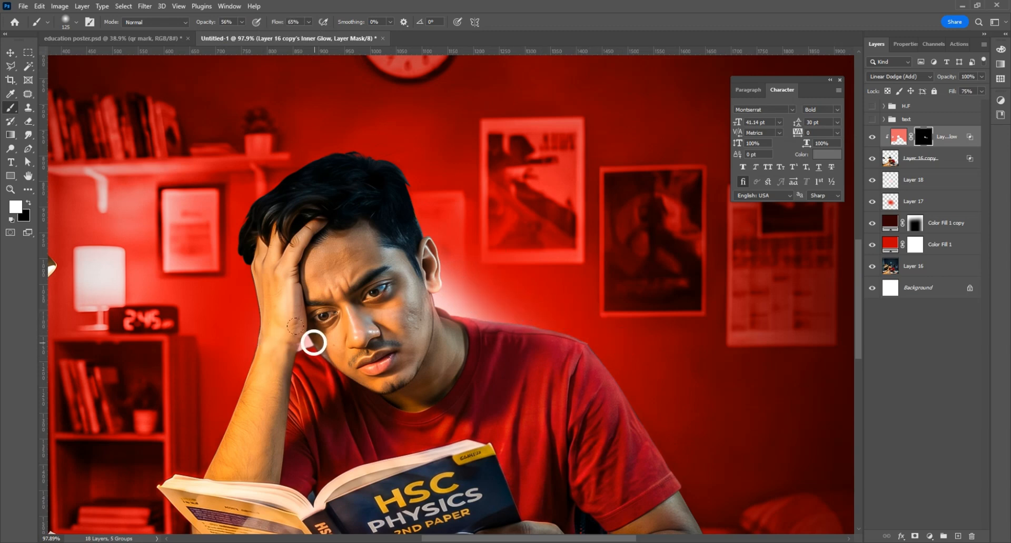
mouse_move(314, 343)
left_mouse_down()
mouse_move(253, 346)
mouse_move(206, 461)
left_mouse_up()
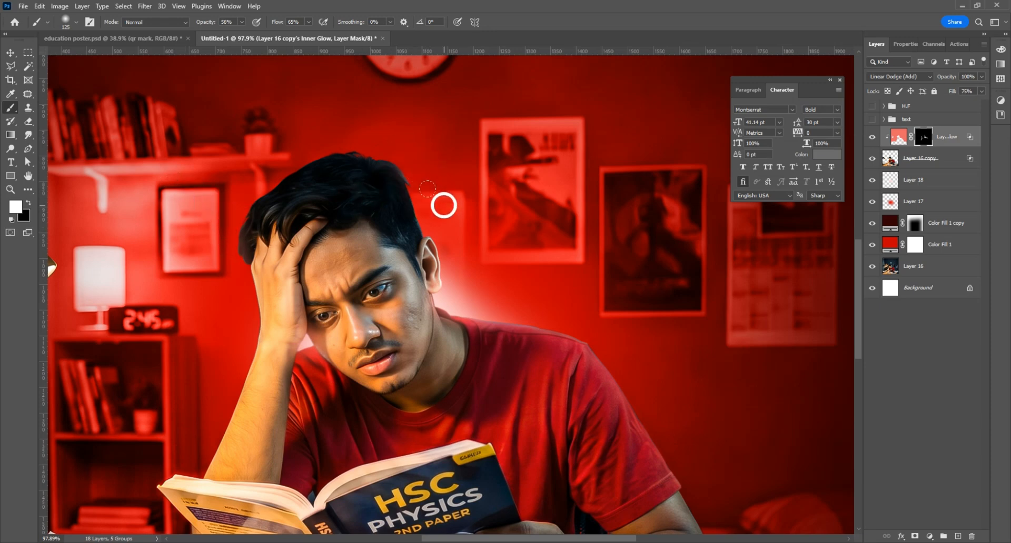
Step: Zoom out and toggle the glow layer off and on to compare it on the full poster
scroll(487, 297, "down", 2)
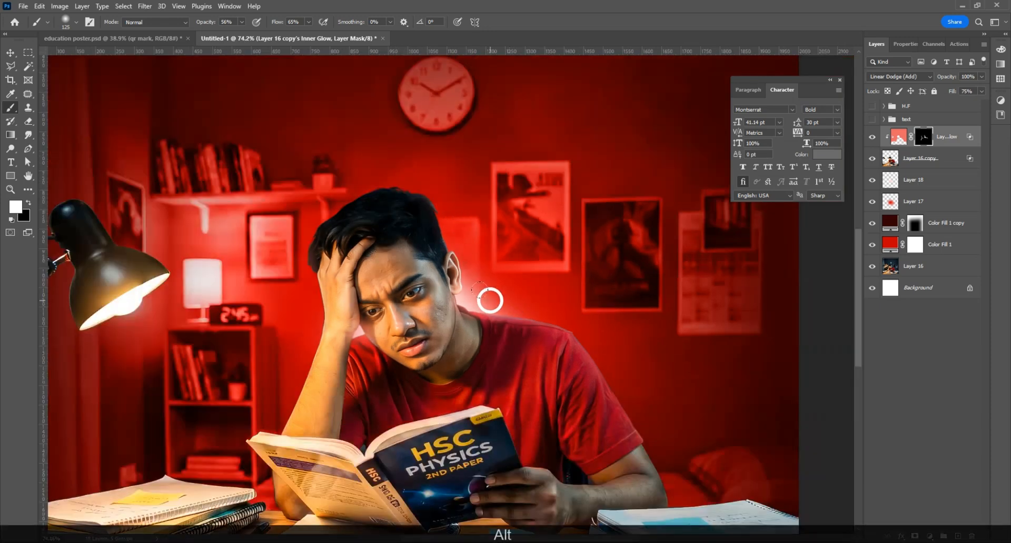
scroll(493, 301, "down", 1)
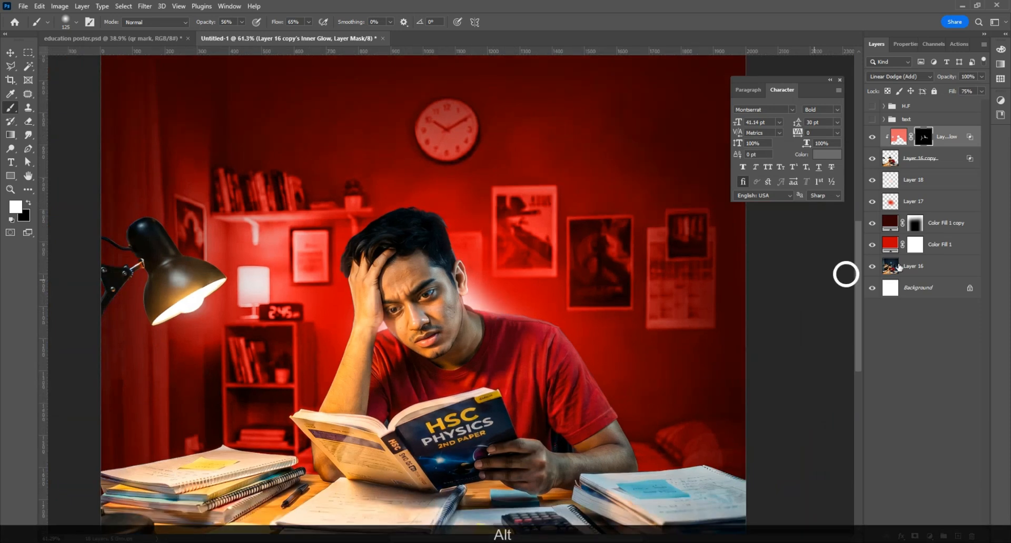
left_click(872, 138)
left_click(872, 137)
scroll(451, 303, "down", 3)
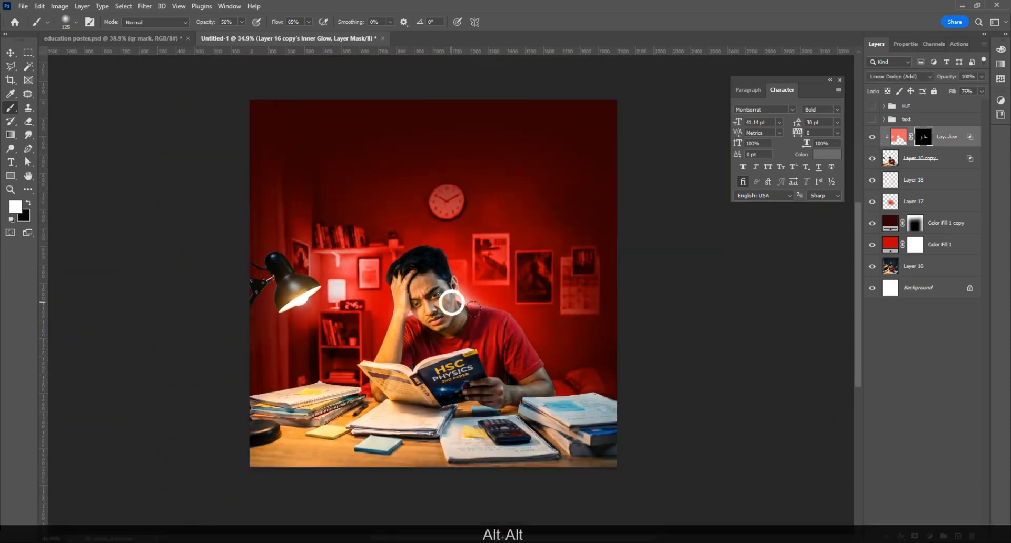
Step: Add a raised, brightening Curves layer on the student photo and invert its mask to black
left_click(922, 161)
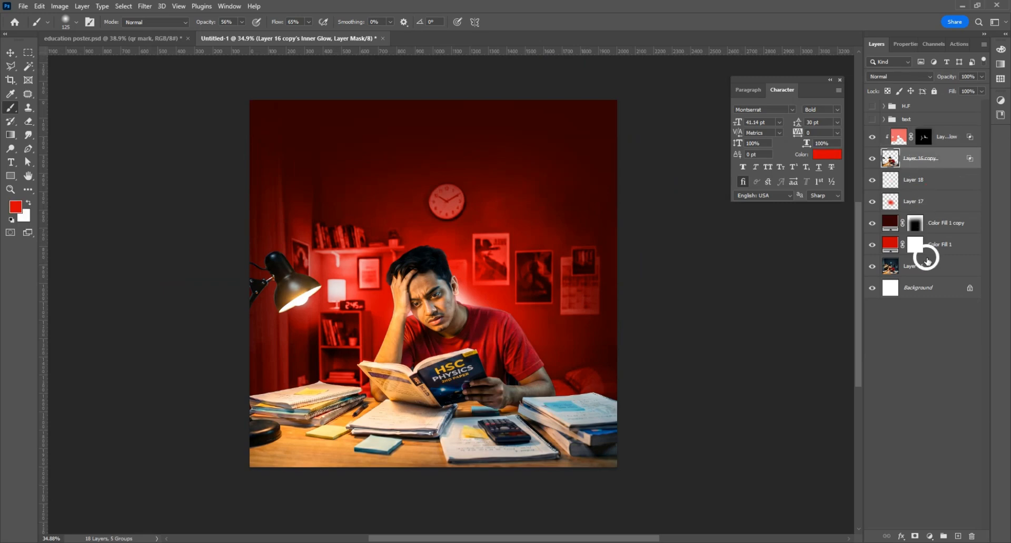
left_click(933, 536)
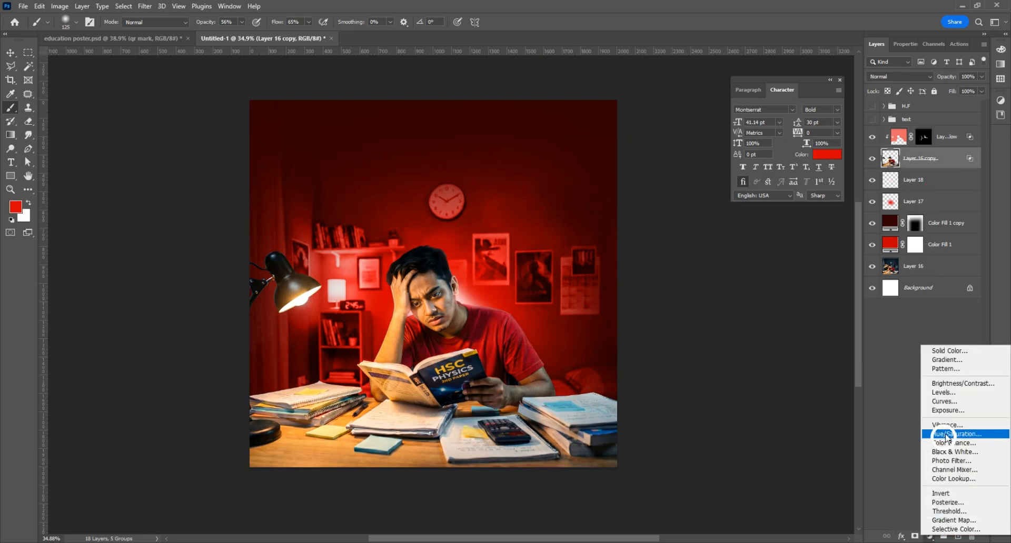
left_click(935, 399)
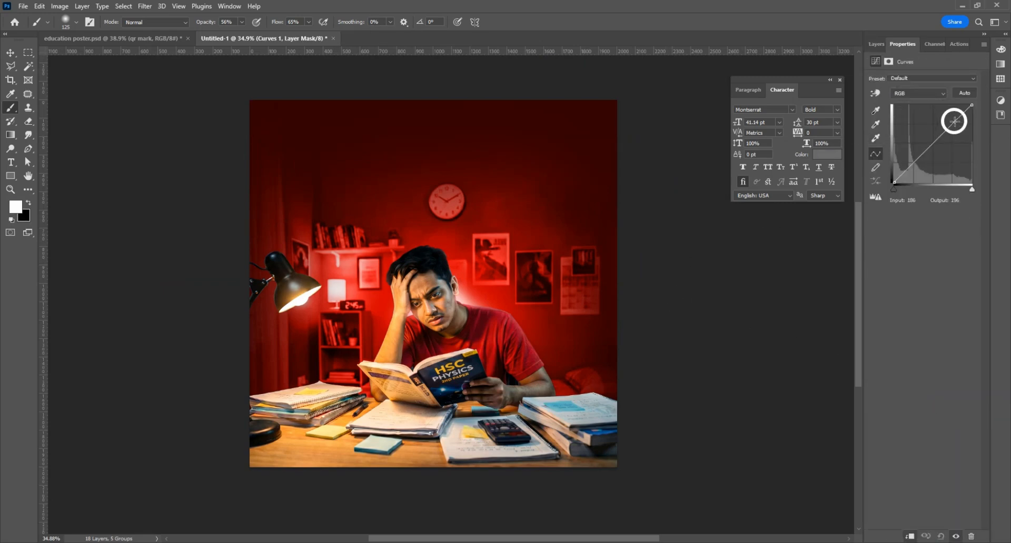
left_click_drag(952, 122, 943, 117)
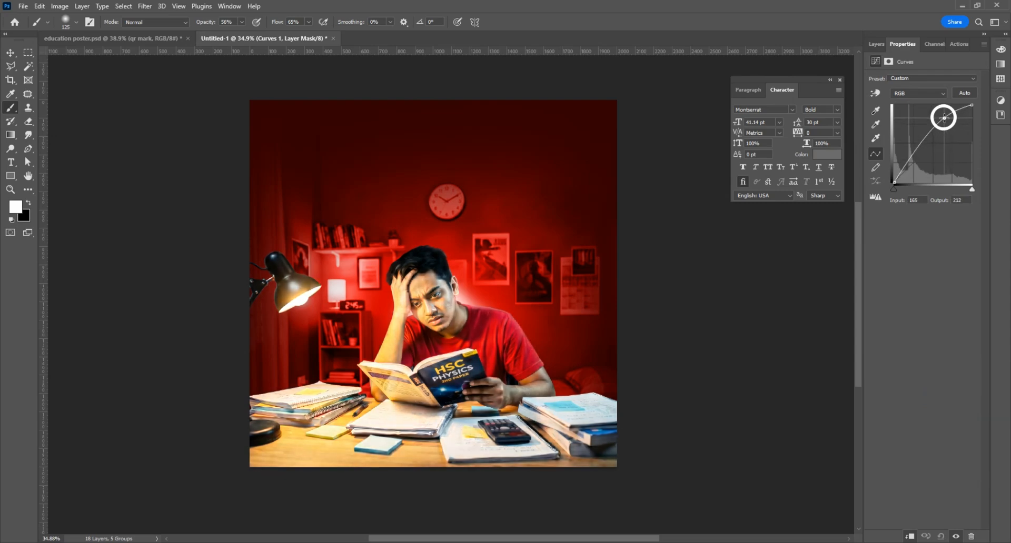
left_click(875, 43)
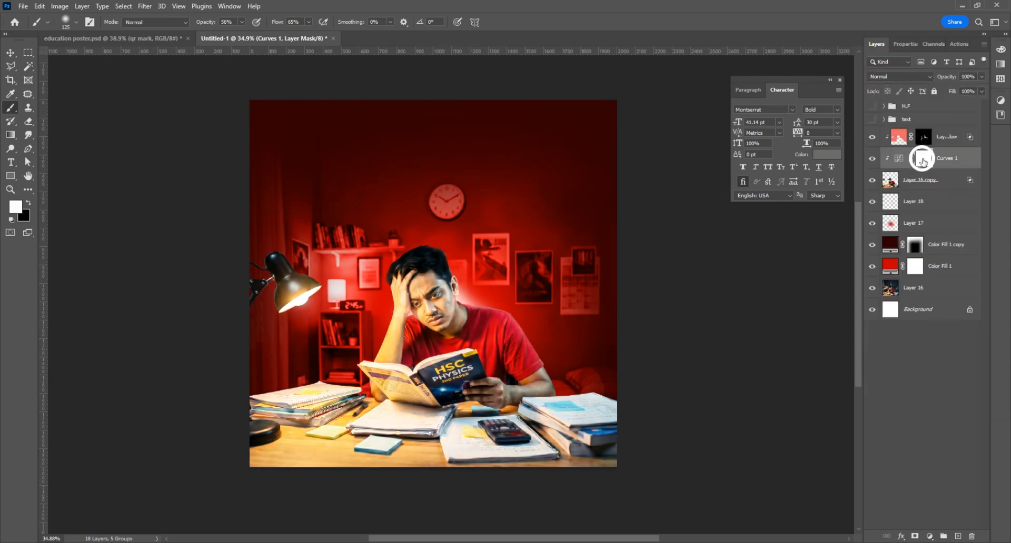
key("ctrl+i")
Step: Add a second Curves layer pulled down to darken the student photo
left_click(925, 182)
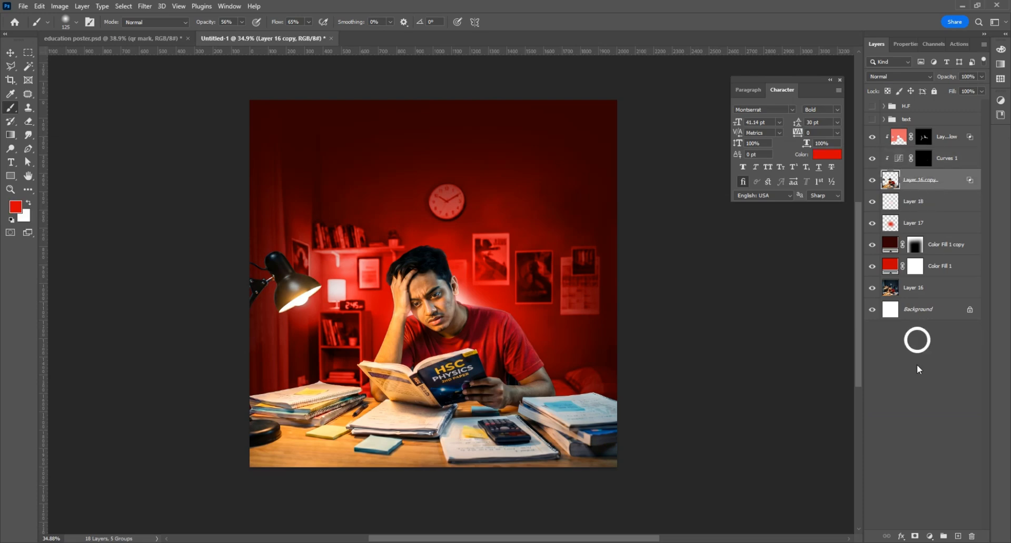
left_click(929, 537)
left_click(935, 405)
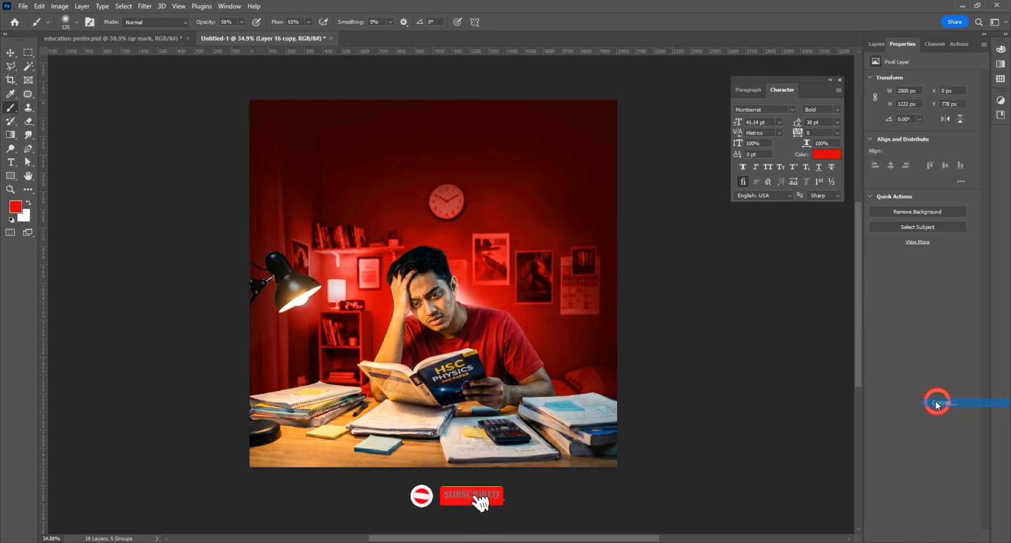
left_click_drag(946, 113, 954, 127)
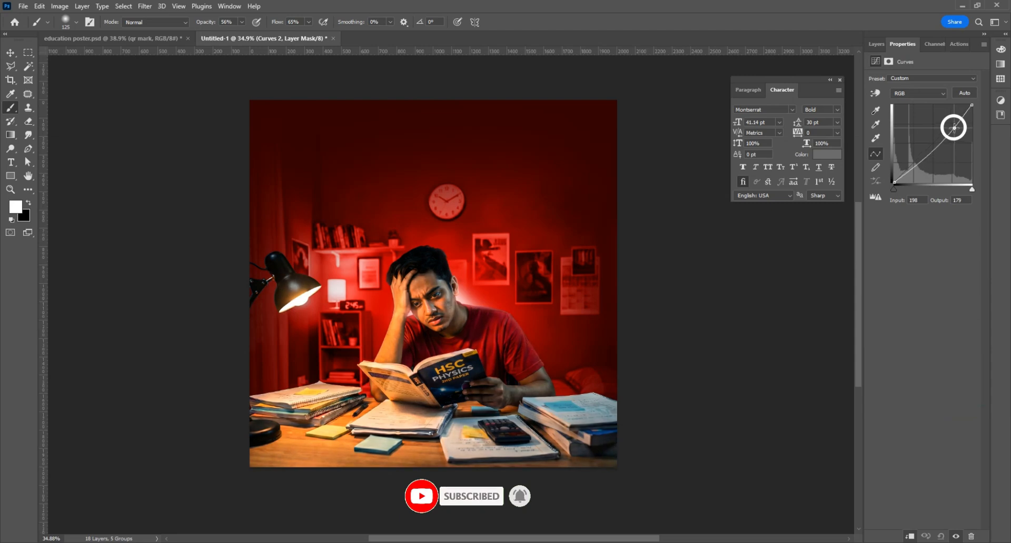
left_click(875, 44)
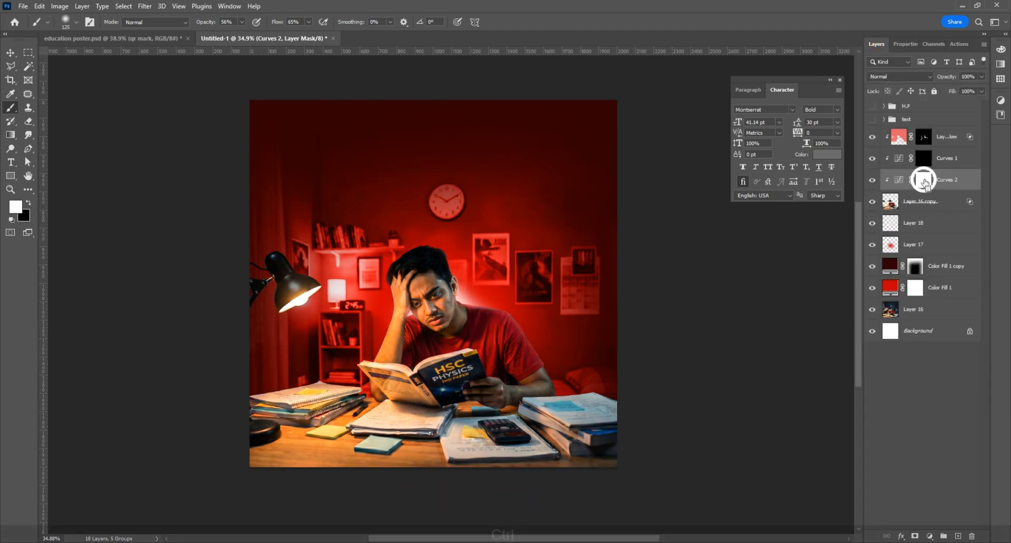
Step: Hide the darkening curve with an inverted mask, then paint brightening onto the fingers via Curves 1
key("ctrl+i")
scroll(468, 306, "up", 5)
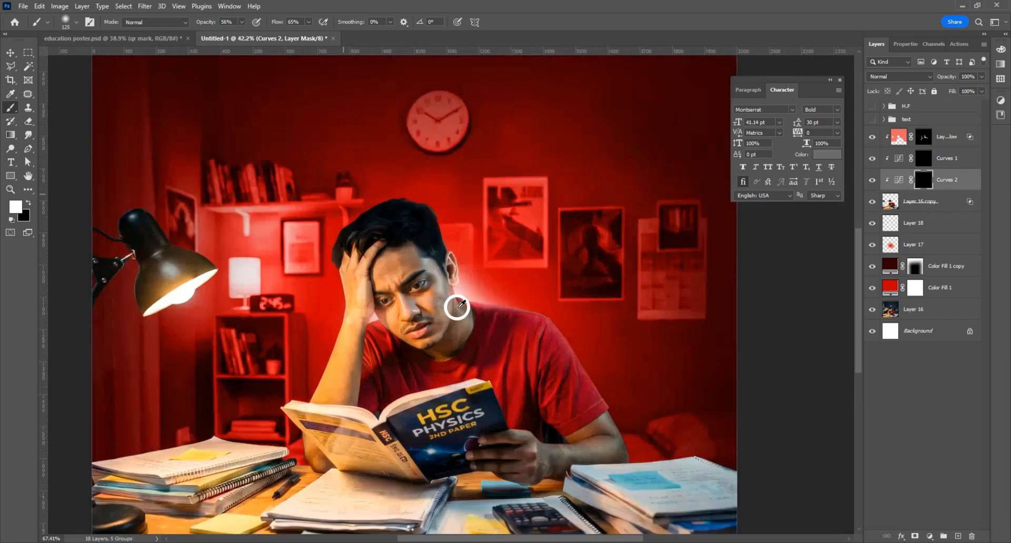
left_click(924, 165)
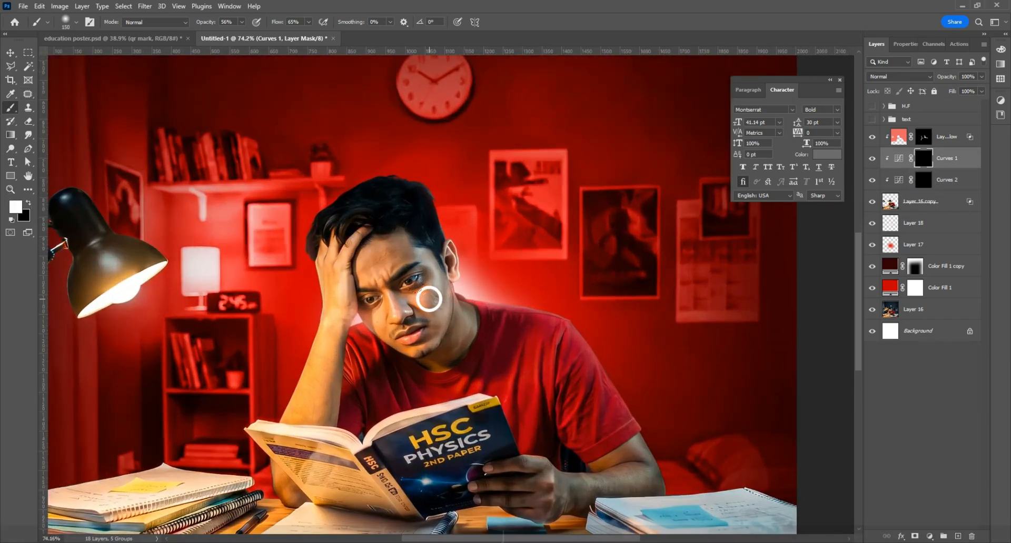
scroll(425, 298, "up", 2)
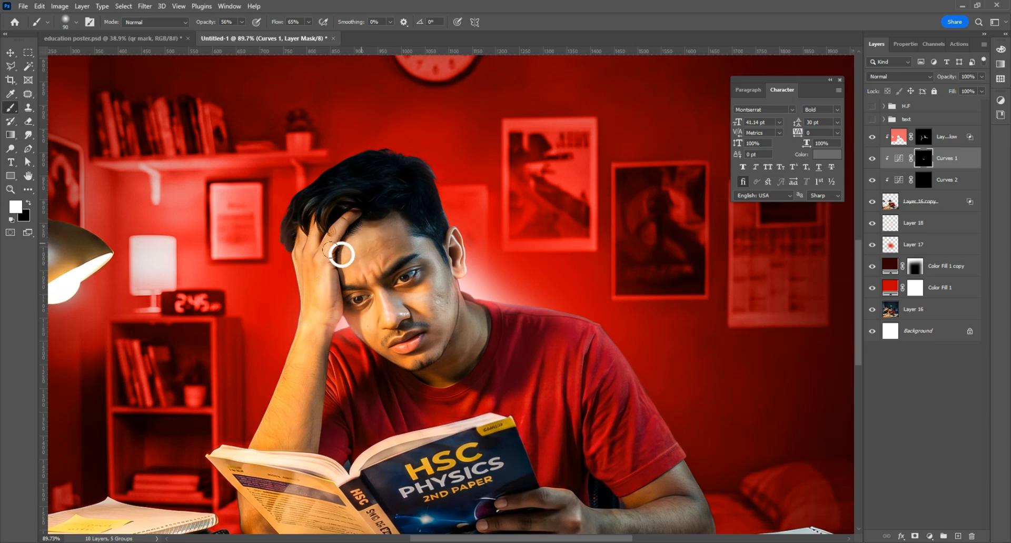
scroll(408, 340, "up", 3)
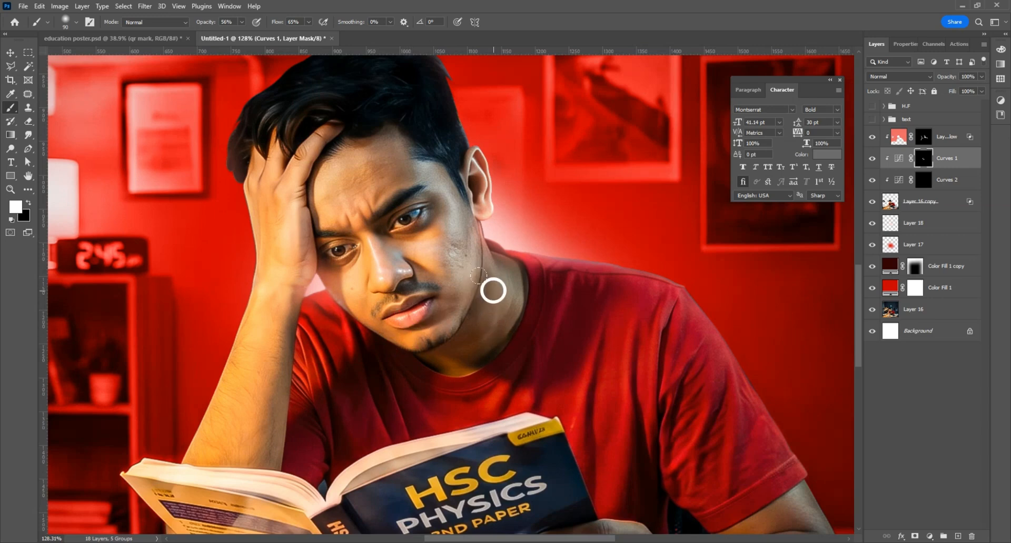
scroll(503, 336, "down", 3)
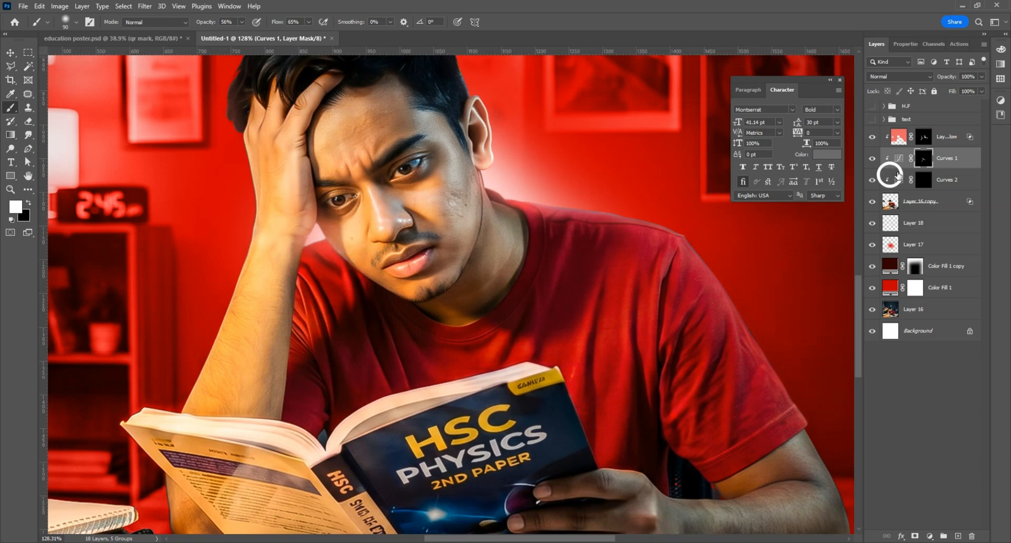
scroll(642, 372, "down", 4)
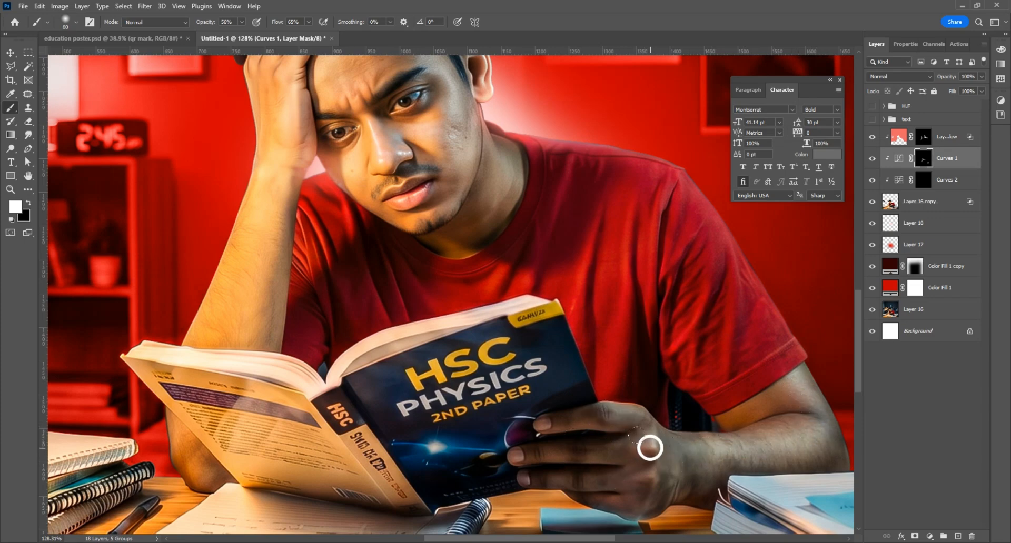
mouse_move(563, 457)
left_mouse_down()
mouse_move(554, 457)
mouse_move(598, 451)
mouse_move(590, 429)
left_mouse_up()
Step: Shrink the brush and target the Curves 2 mask for shading
scroll(609, 425, "down", 1)
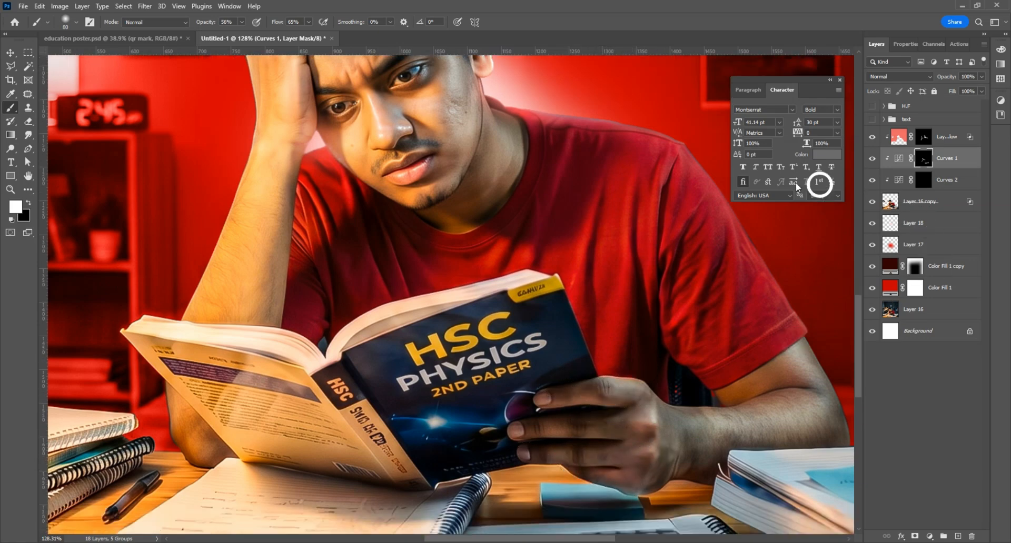
key("bracketleft")
key("bracketleft")
key("bracketleft")
key("bracketleft")
key("bracketleft")
key("bracketleft")
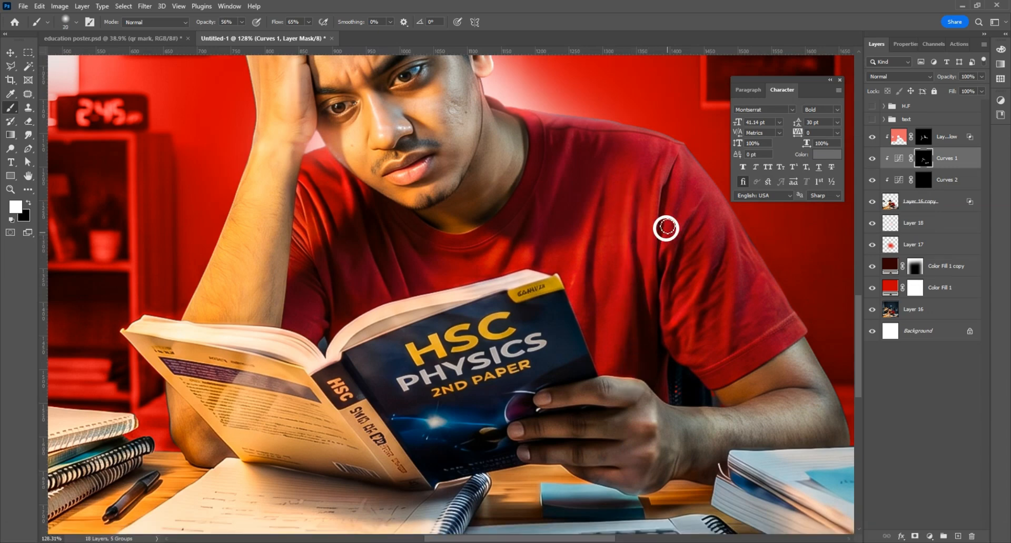
left_click(924, 180)
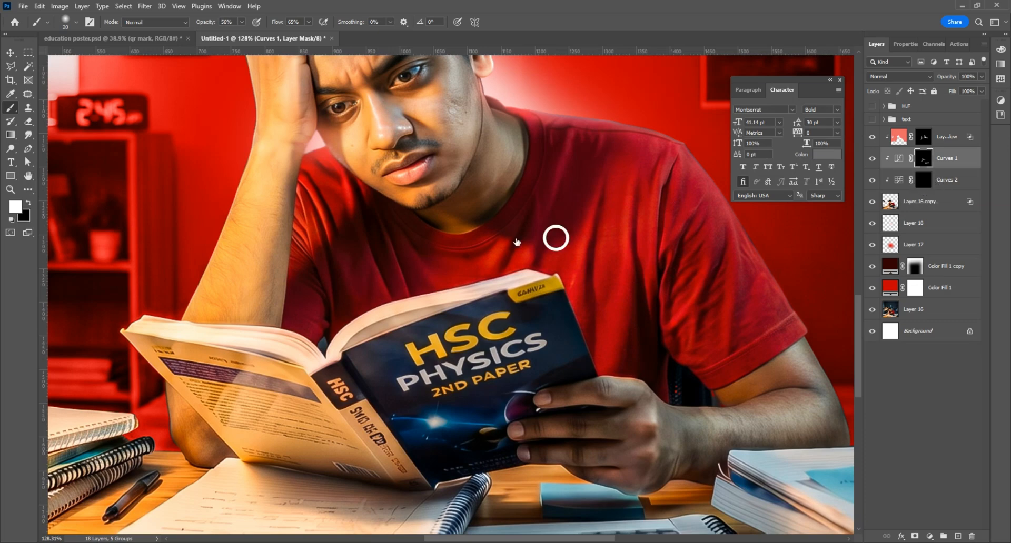
scroll(374, 196, "up", 1)
Step: Enlarge the brush and shade the cheek under the eye and the shirt near the book
key("bracketright")
key("bracketright")
key("bracketright")
key("bracketright")
key("bracketright")
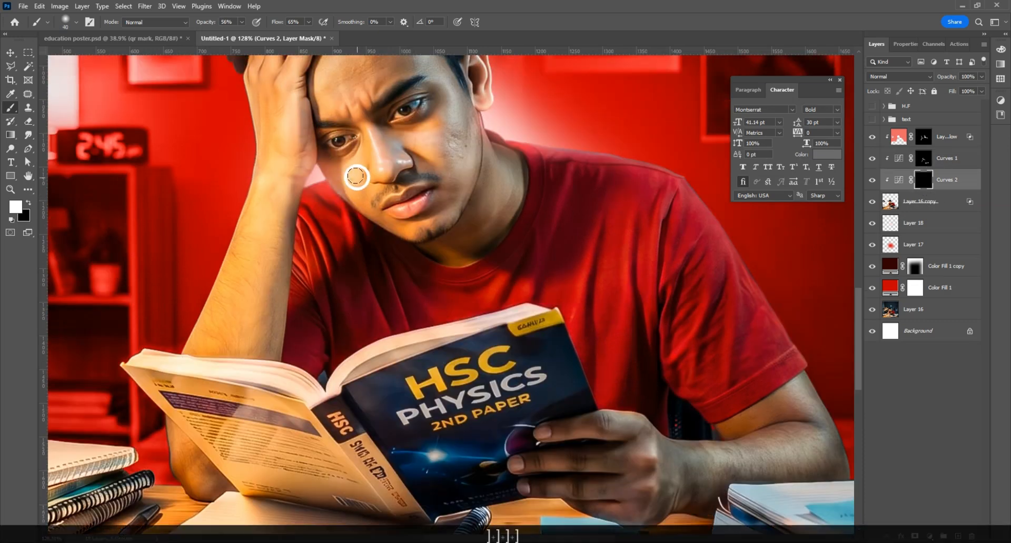
scroll(352, 183, "up", 2)
key("bracketright")
key("bracketright")
key("bracketright")
key("bracketright")
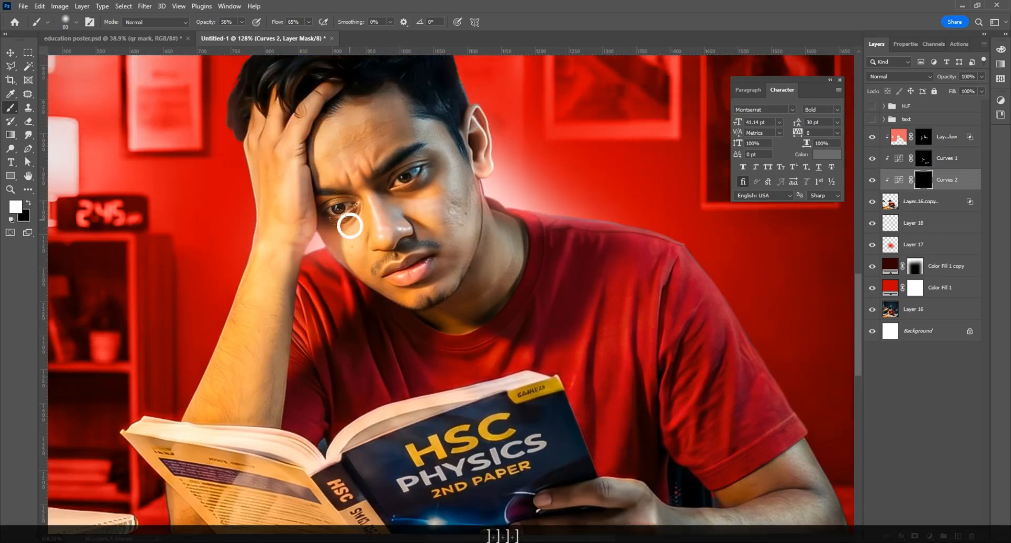
mouse_move(460, 208)
left_mouse_down()
mouse_move(469, 186)
mouse_move(459, 279)
mouse_move(469, 207)
left_mouse_up()
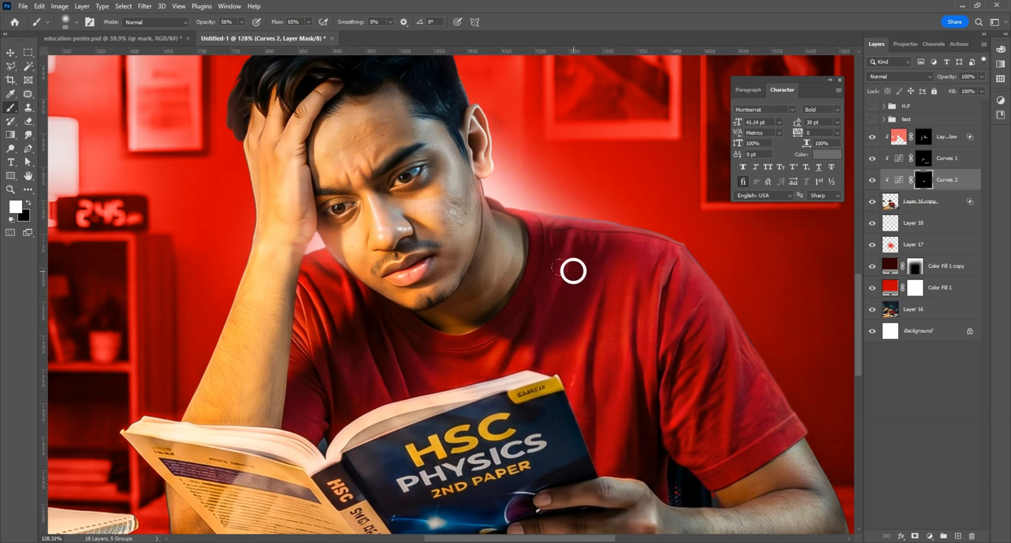
left_click_drag(545, 382, 540, 410)
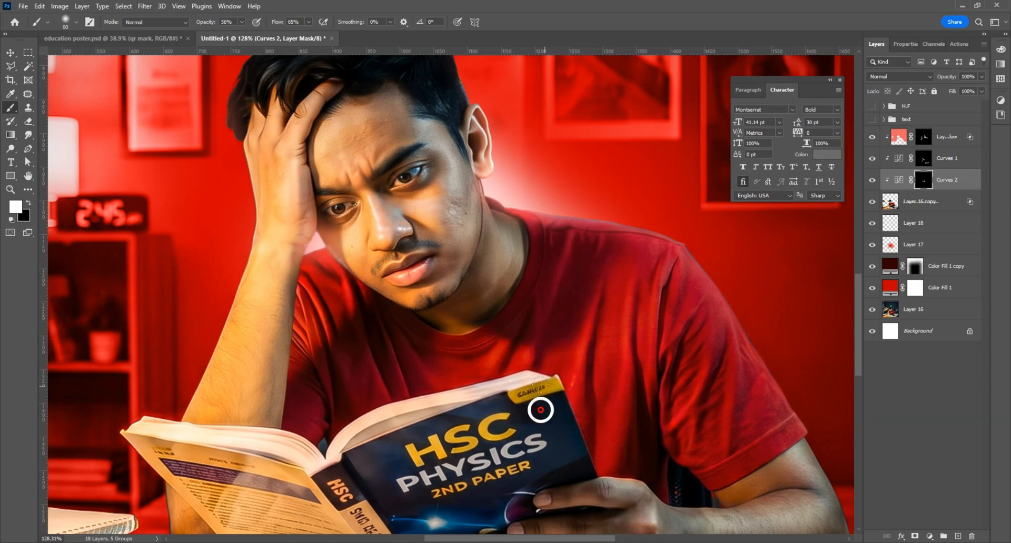
Step: At 83% opacity and 76% flow, darken the shirt along the book, the forearm edge and shoulder-to-sleeve
left_click(241, 22)
left_click(309, 22)
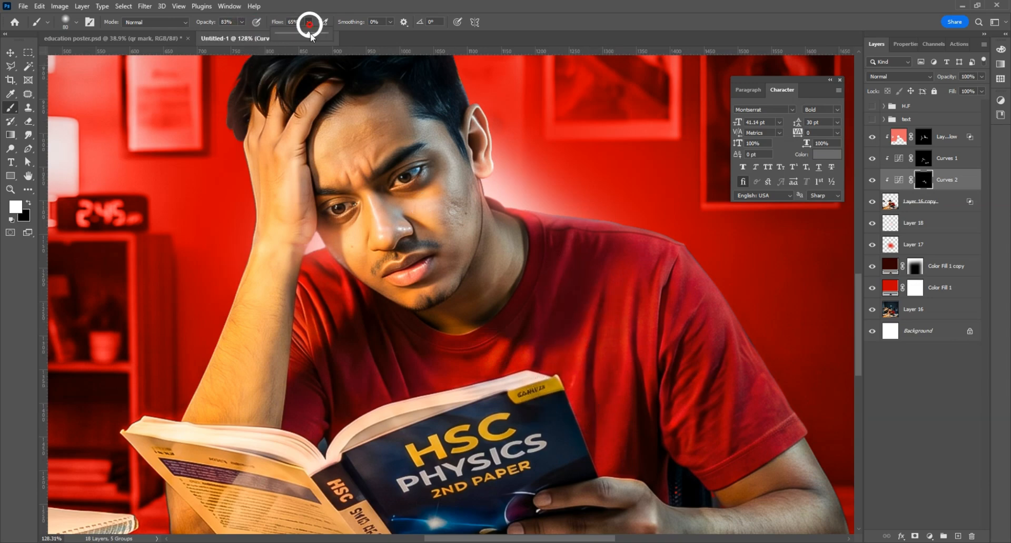
left_click(615, 319)
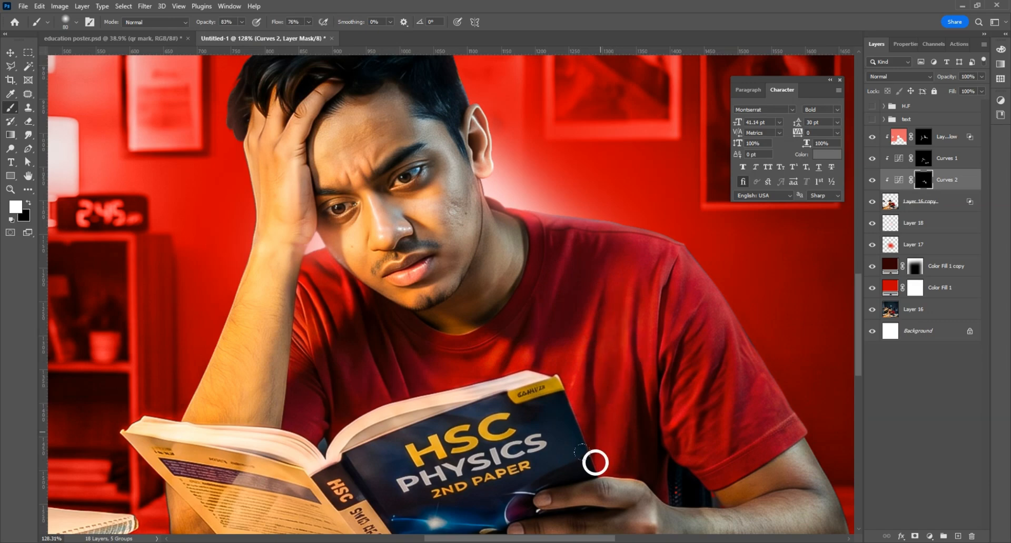
left_click_drag(533, 469, 478, 387)
left_click_drag(445, 465, 419, 363)
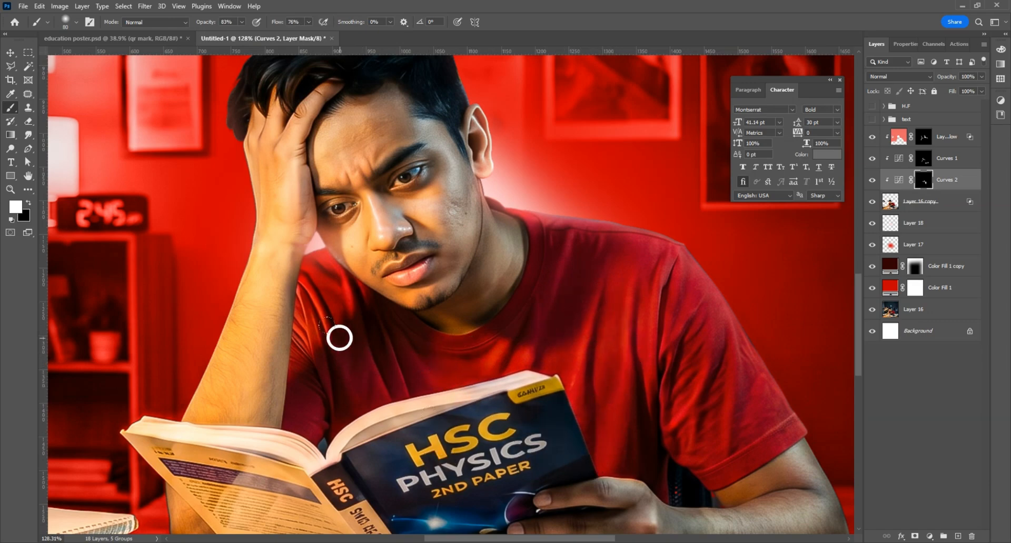
left_click_drag(371, 477, 350, 429)
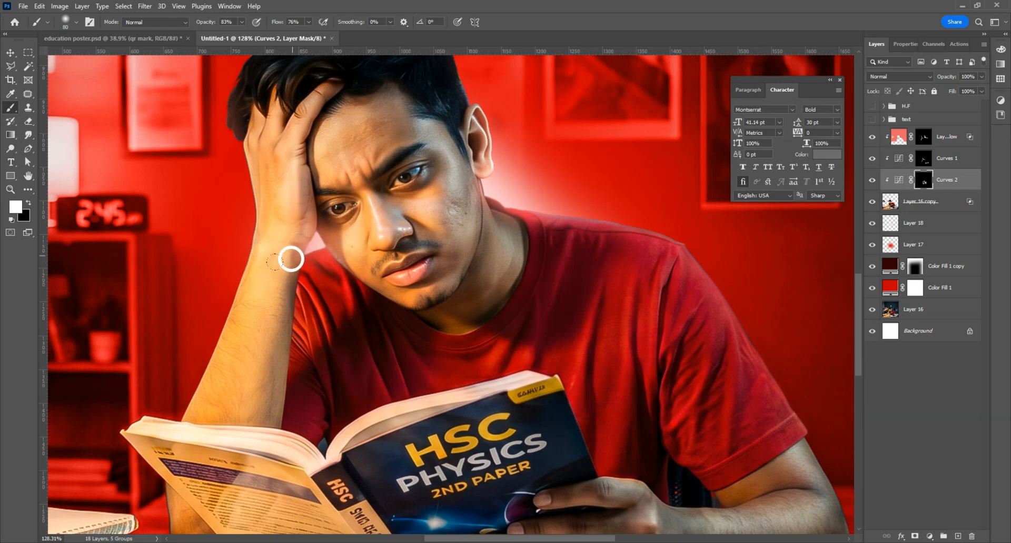
mouse_move(291, 258)
left_mouse_down()
mouse_move(274, 450)
mouse_move(294, 417)
left_mouse_up()
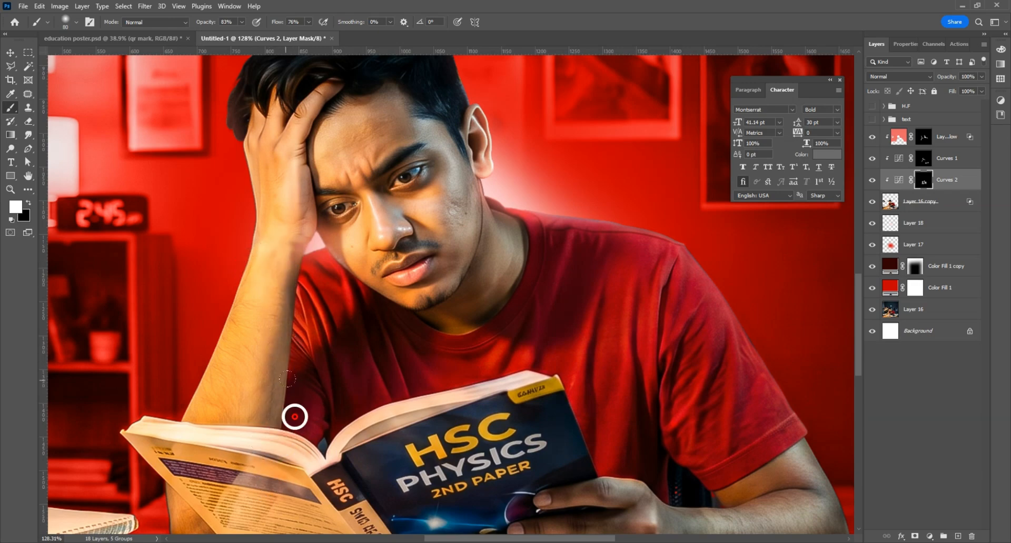
left_click_drag(334, 281, 343, 316)
mouse_move(582, 232)
left_mouse_down()
mouse_move(751, 320)
mouse_move(676, 270)
mouse_move(715, 303)
mouse_move(801, 425)
mouse_move(776, 379)
mouse_move(815, 459)
left_mouse_up()
Step: Restore the dark hair along the top of the student's head
scroll(524, 255, "down", 1)
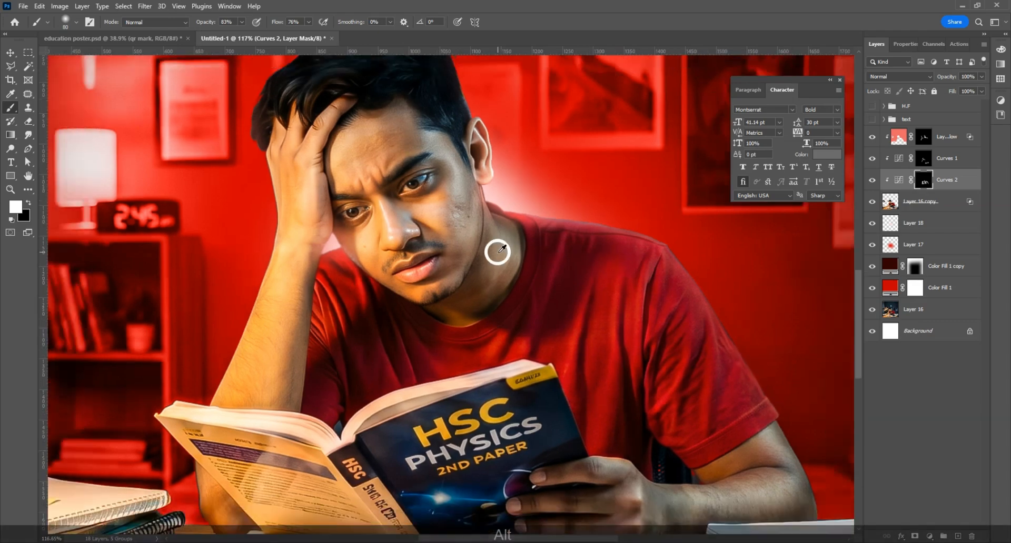
scroll(496, 248, "up", 1)
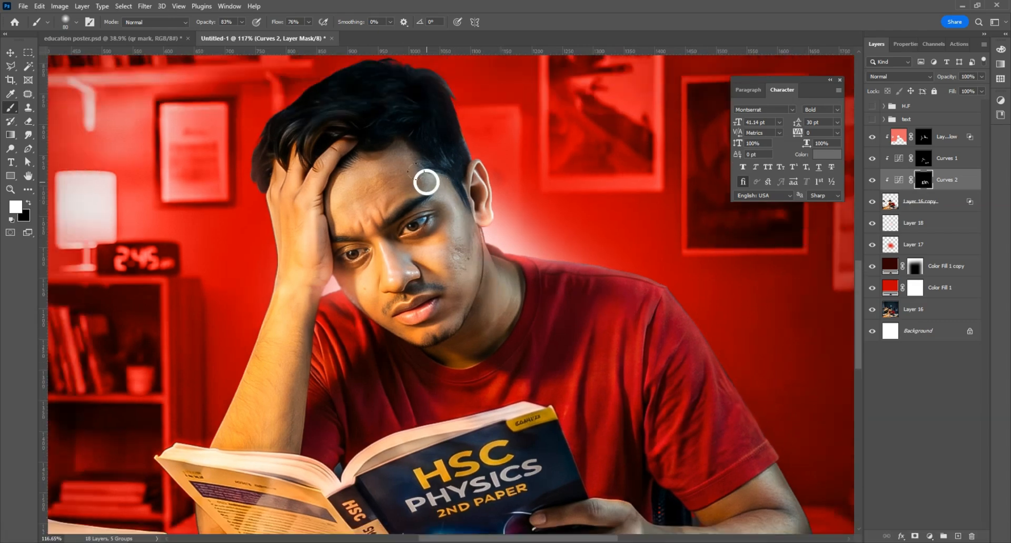
left_click_drag(437, 114, 448, 89)
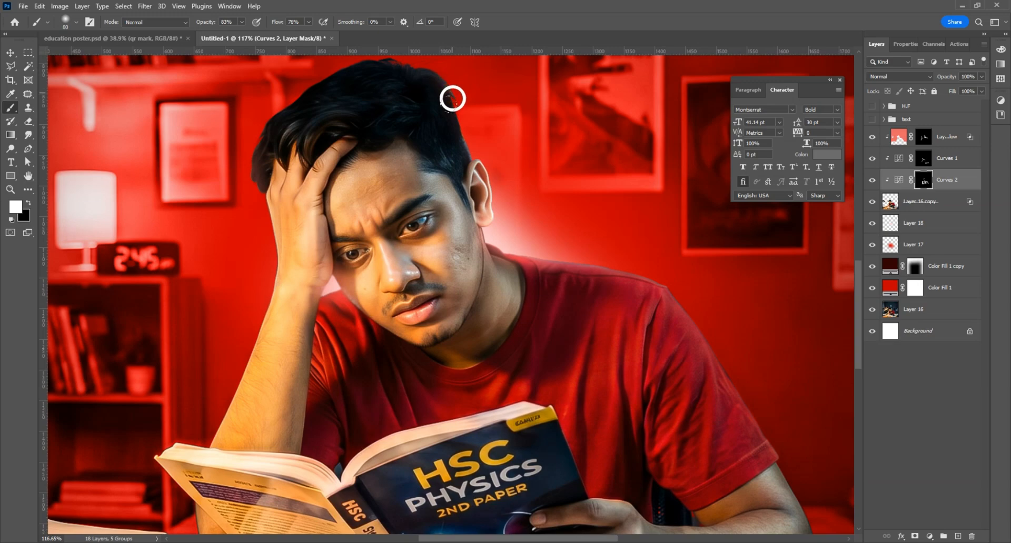
scroll(435, 163, "up", 1)
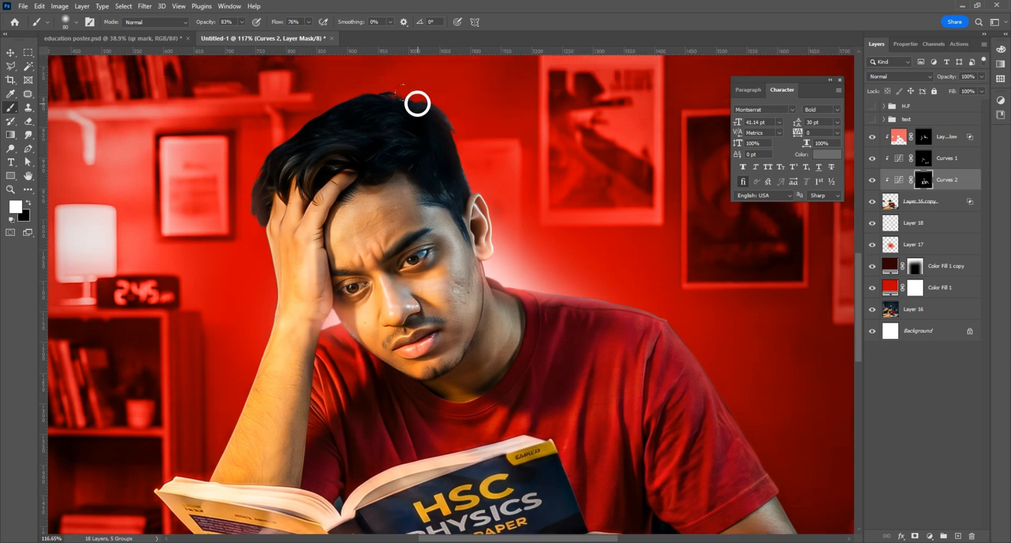
left_click_drag(417, 104, 313, 126)
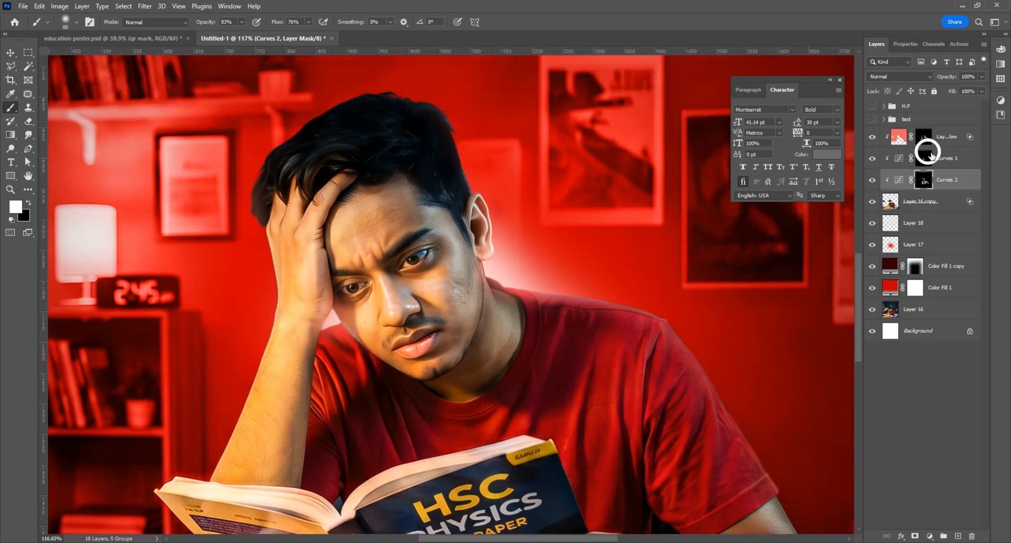
Step: Brighten the forearm down toward the book on the Curves 1 mask
left_click(921, 159)
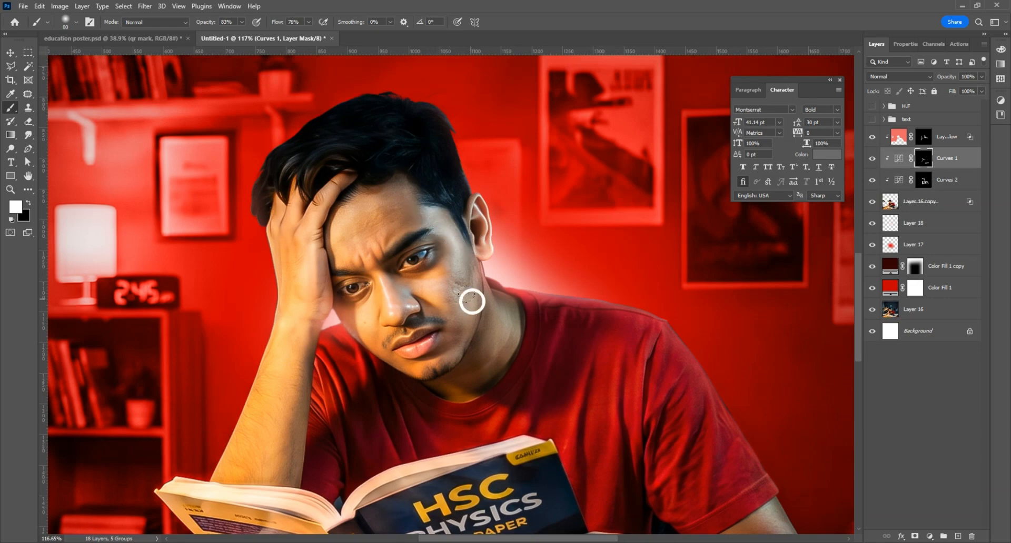
scroll(472, 300, "down", 4)
scroll(382, 300, "down", 2)
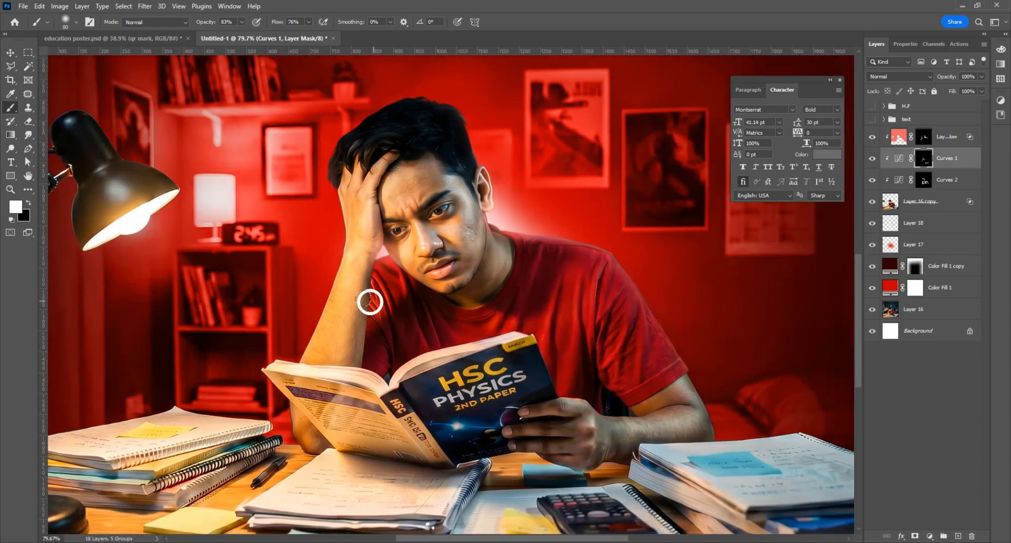
left_click_drag(354, 272, 338, 377)
scroll(427, 321, "down", 1)
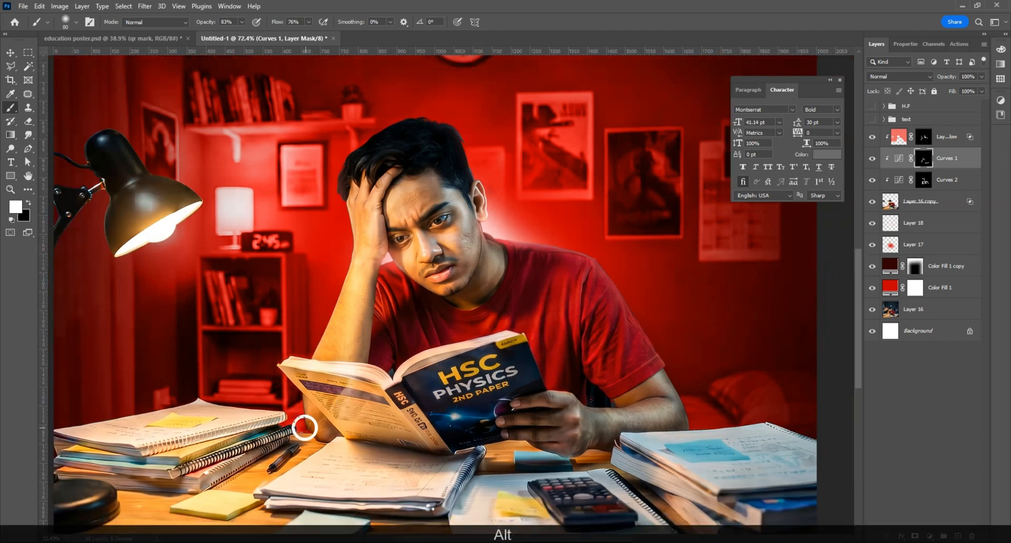
left_click(924, 181)
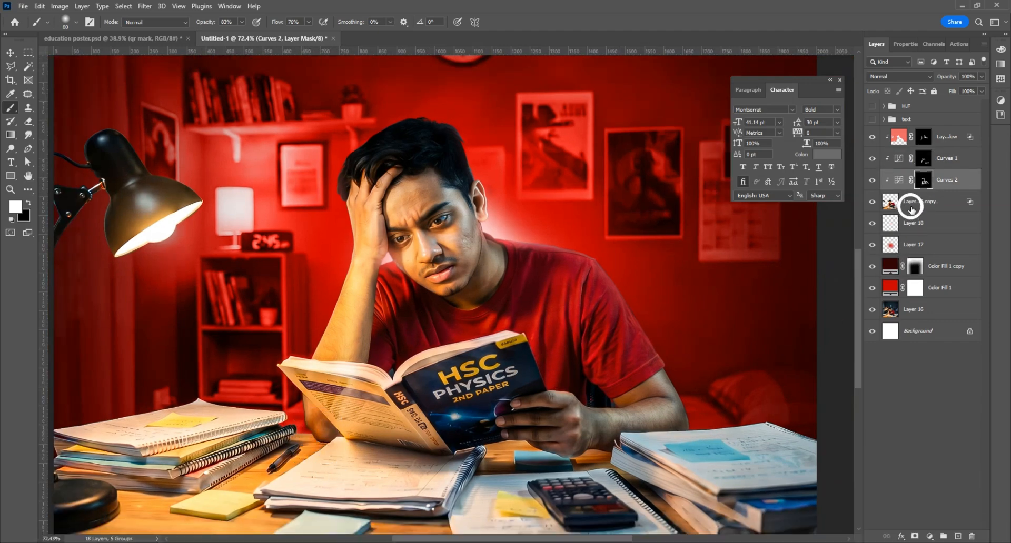
Step: Mask Layer 16 copy to the student's outline using its own selection
left_click(911, 210)
left_click(888, 207, "ctrl")
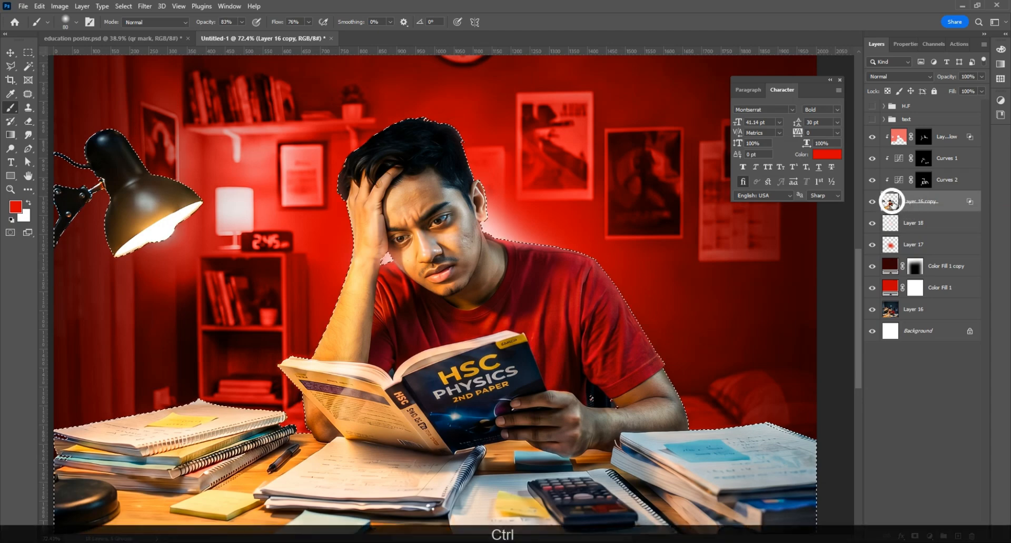
left_click(915, 536)
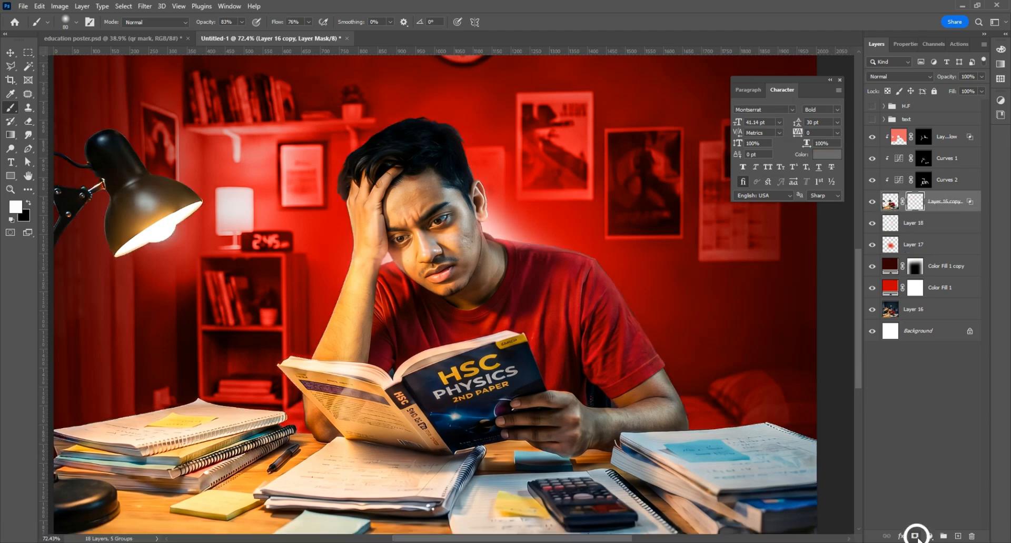
Step: Start a Minimum filter on the mask and toggle its preview to compare
left_click(144, 5)
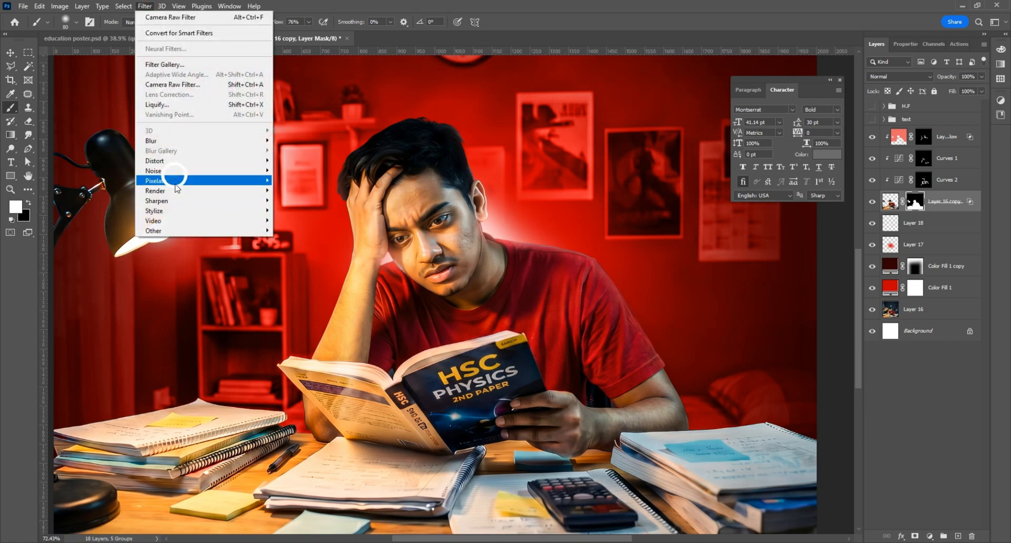
mouse_move(158, 230)
left_click(295, 270)
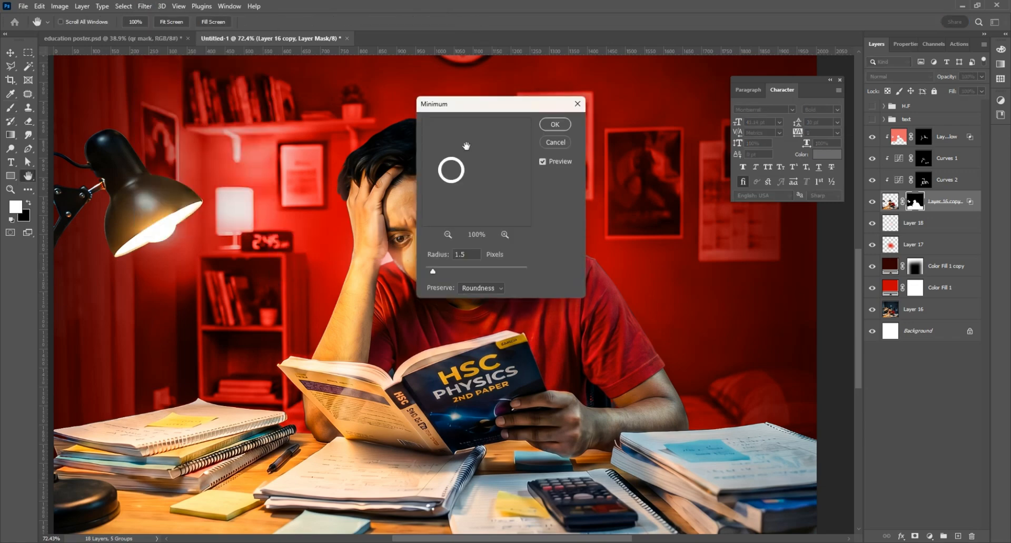
left_click_drag(483, 107, 701, 202)
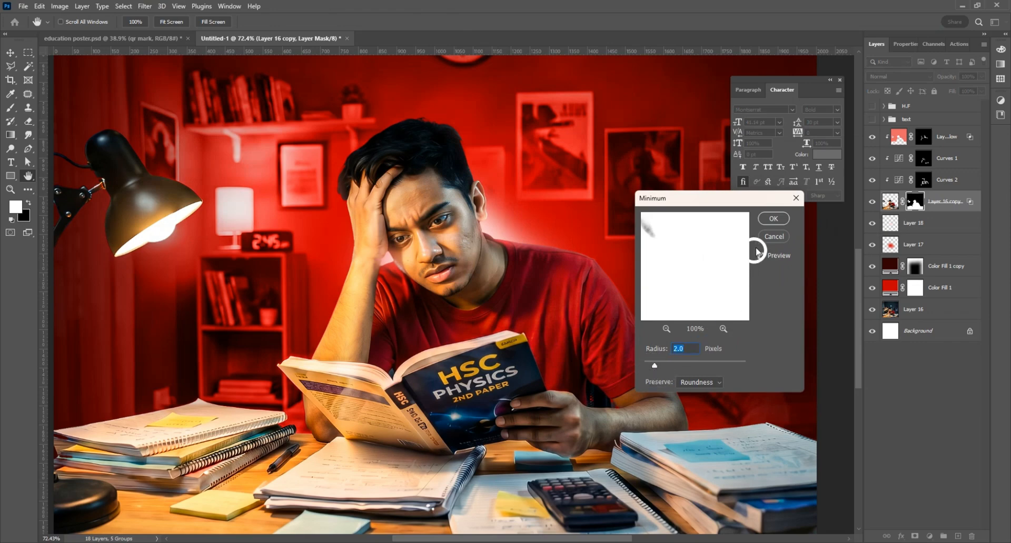
key("alt")
left_click(762, 256)
left_click(762, 257)
left_click(761, 256)
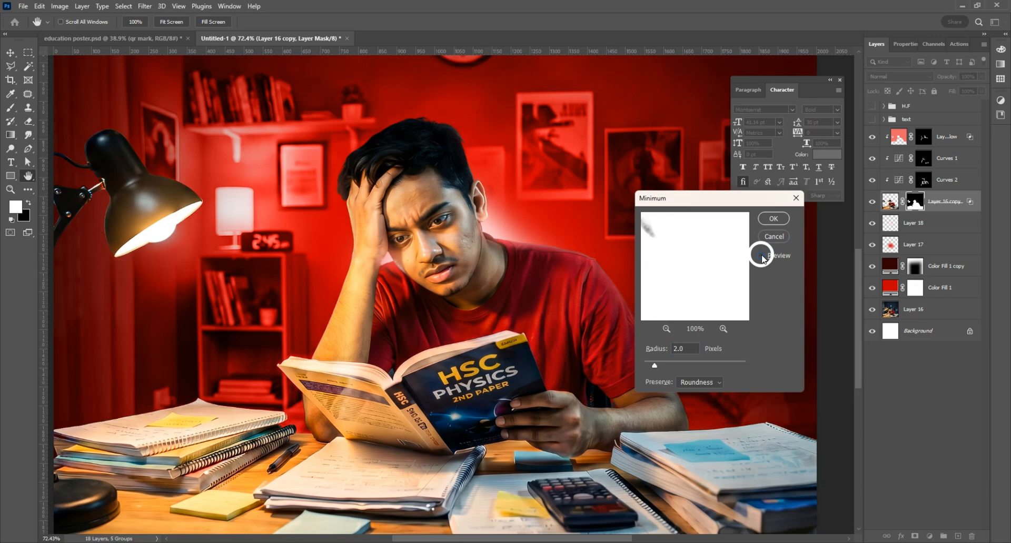
left_click(761, 256)
Step: Set the Minimum radius to about 1.1 pixels and apply it to the mask
left_click(655, 368)
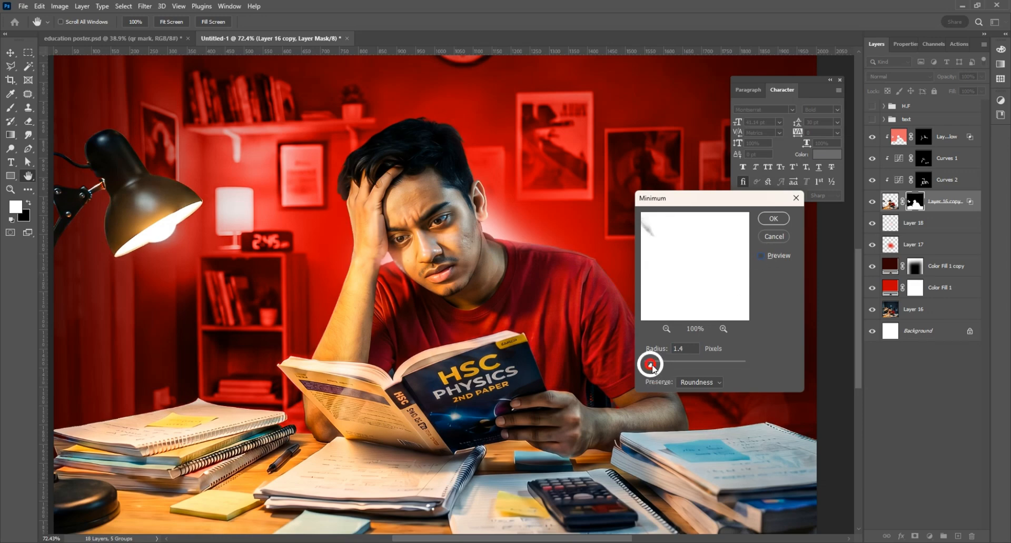
left_click_drag(653, 365, 653, 366)
left_click(761, 257)
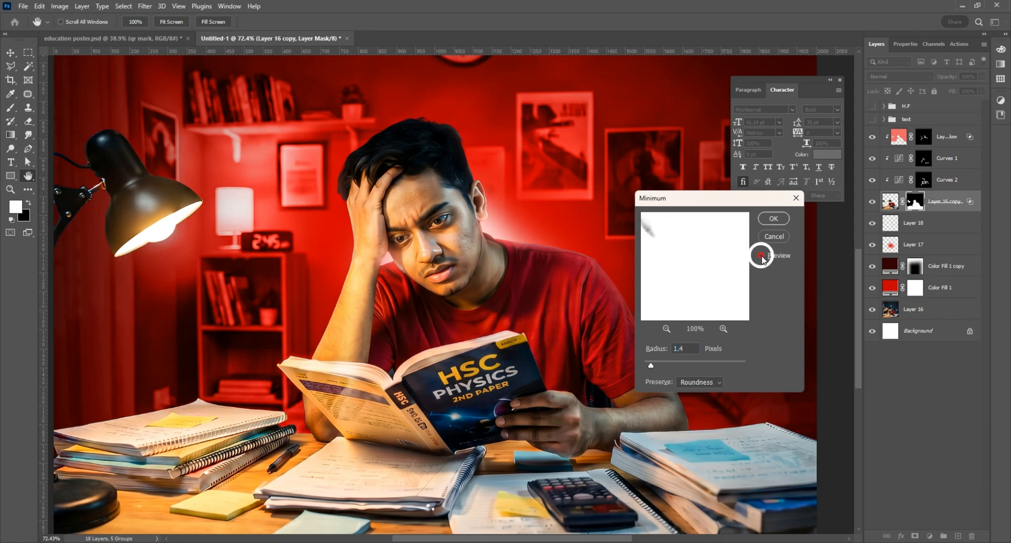
left_click(762, 256)
left_click(761, 257)
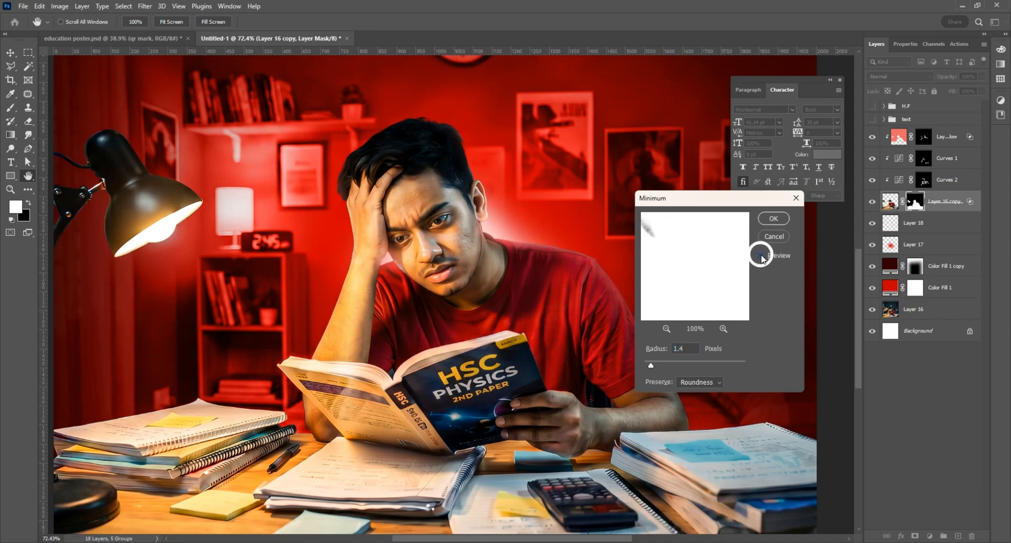
left_click(761, 256)
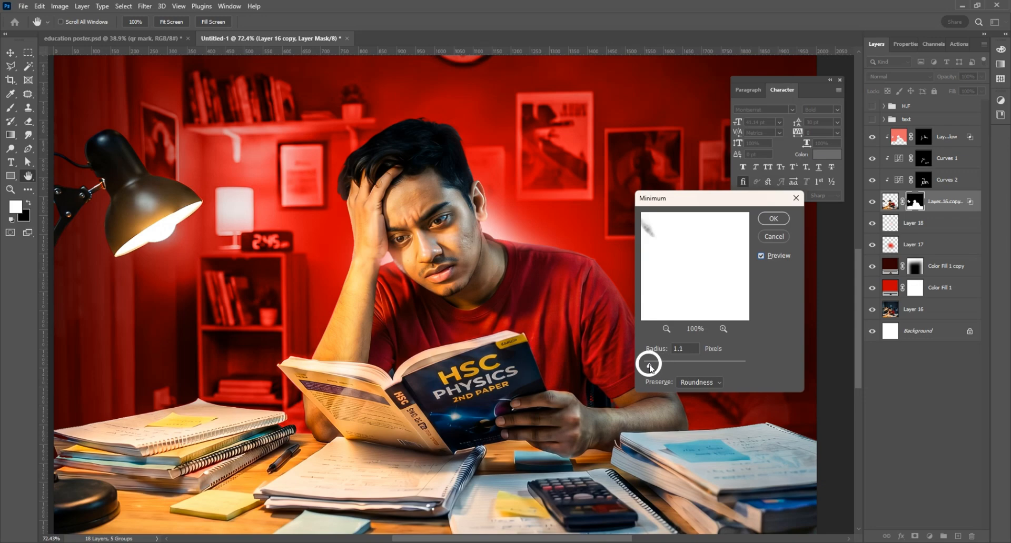
left_click(772, 224)
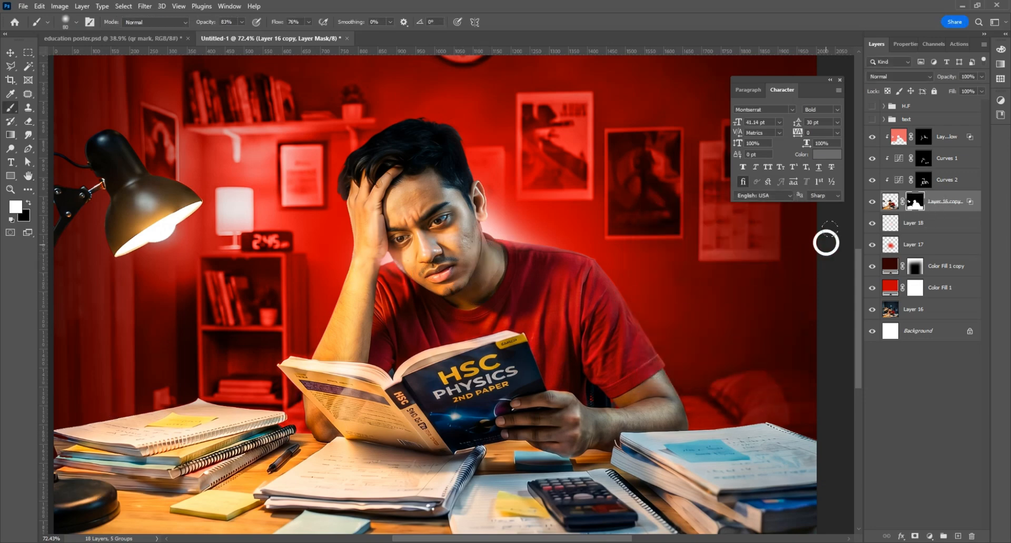
Step: Compare the poster with Curves 2 and Curves 1 toggled, then select the top inner glow layer
left_click(872, 182)
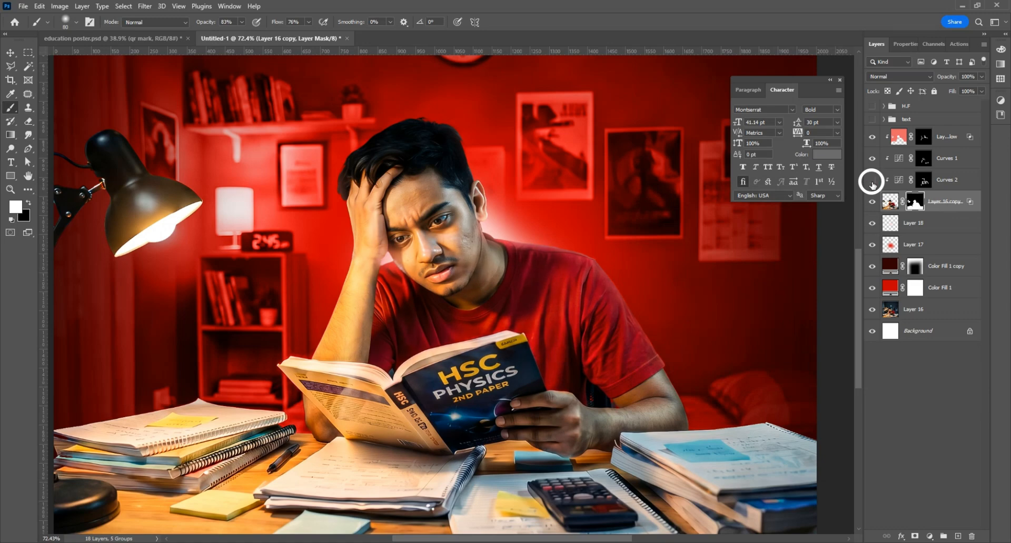
left_click(872, 182)
left_click(872, 182)
left_click(872, 159)
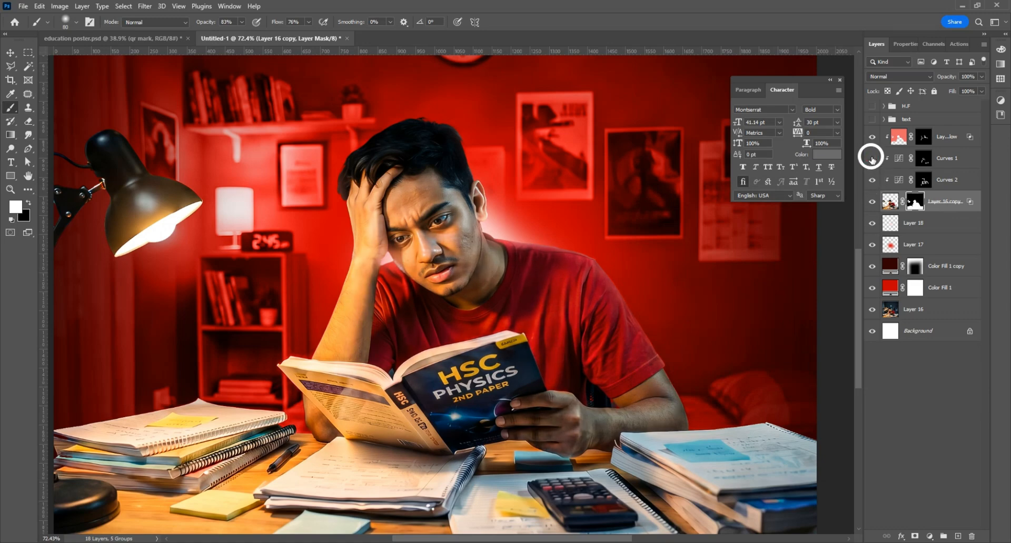
left_click(871, 159)
left_click(945, 138)
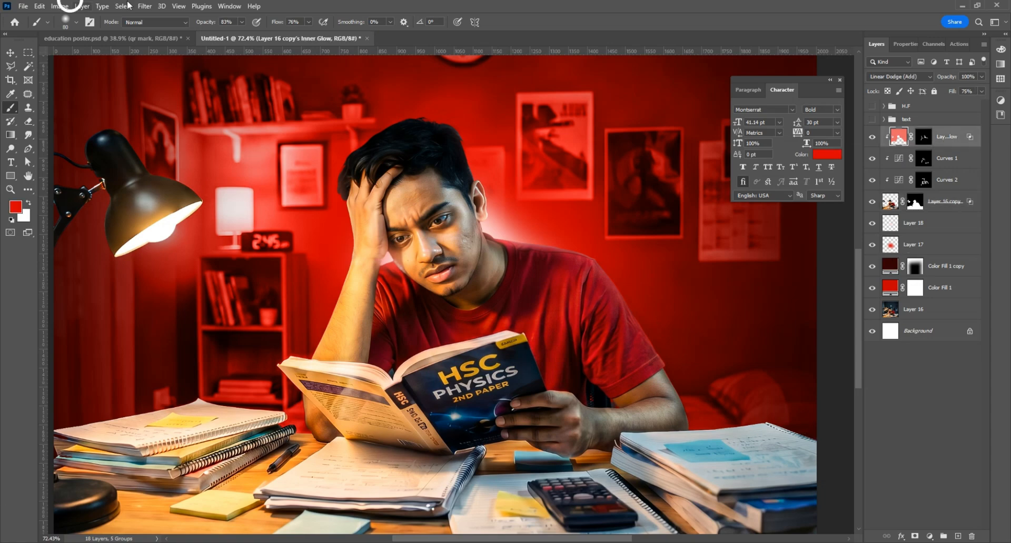
scroll(339, 262, "up", 2)
scroll(347, 274, "down", 3)
scroll(122, 75, "up", 1)
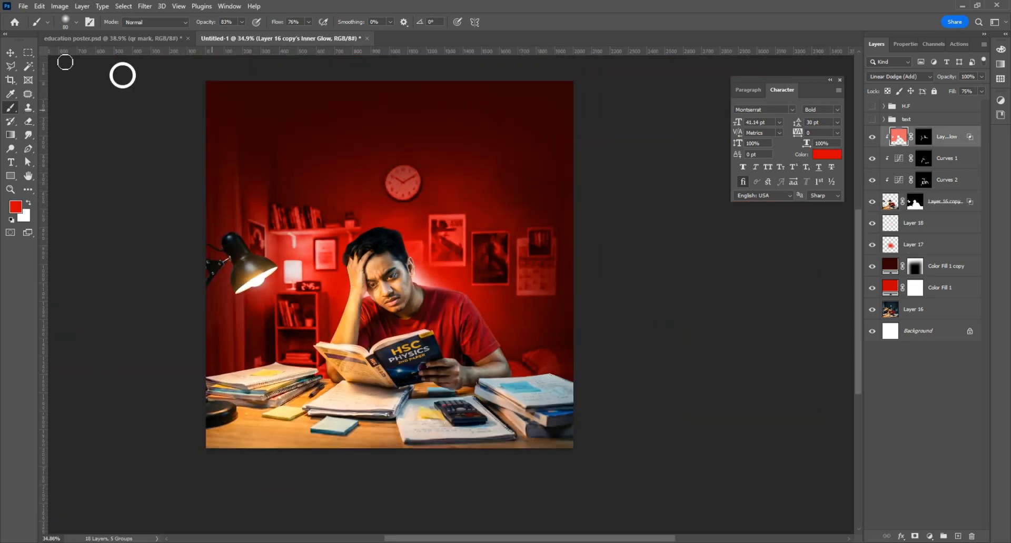
Step: Bring the red light ring image into the poster document and close its window
left_click(21, 6)
left_click(30, 28)
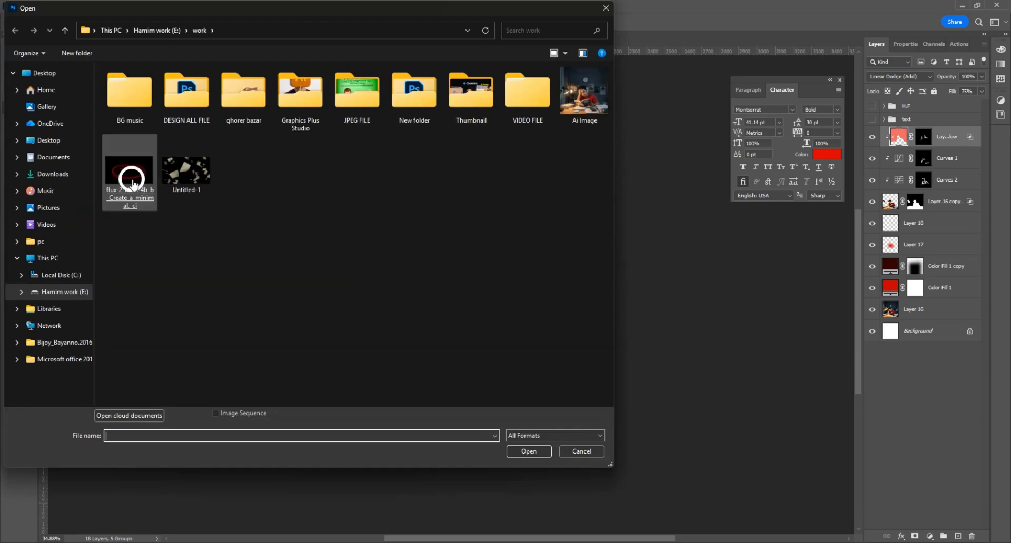
double_click(128, 178)
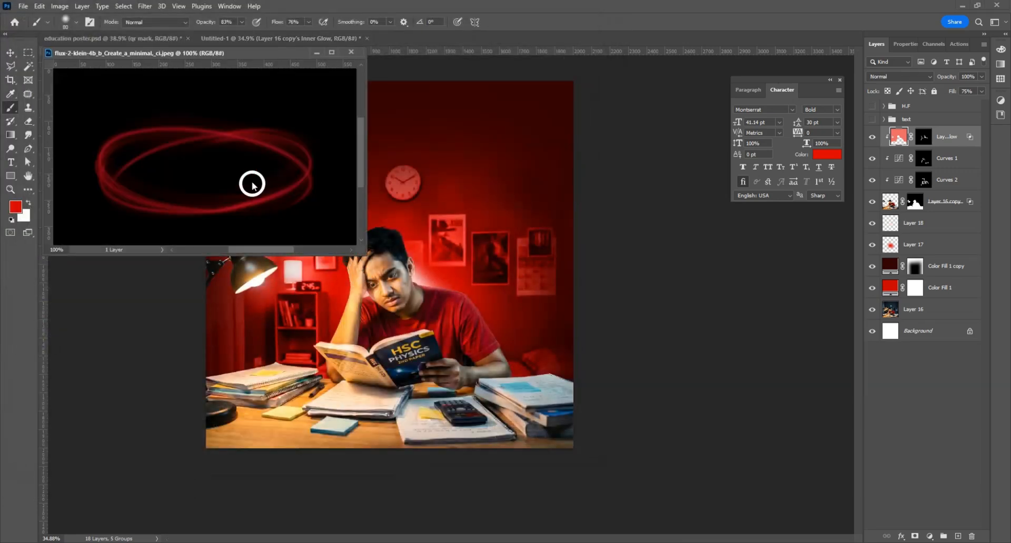
left_click(10, 51)
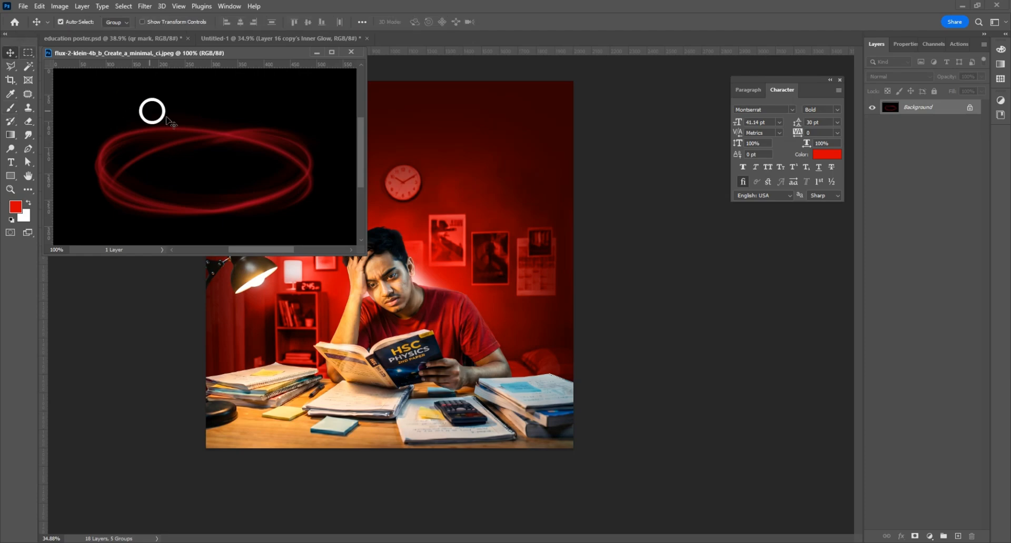
left_click_drag(152, 109, 398, 267)
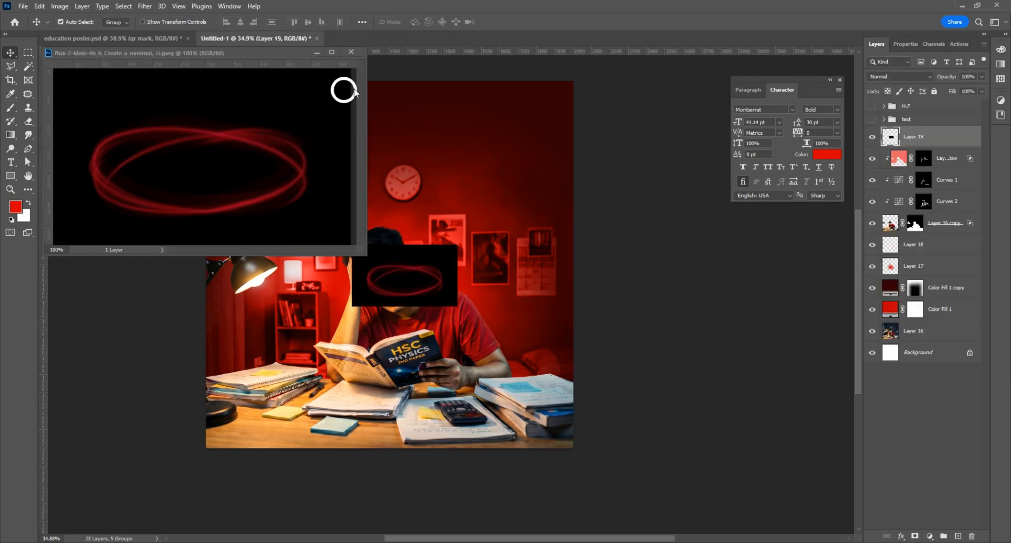
left_click(351, 52)
Step: Move the ring over the student's head, enlarging it to about 126% and tilting it
scroll(386, 268, "up", 3)
left_click_drag(387, 269, 342, 228)
key("ctrl+t")
left_click_drag(451, 236, 472, 184)
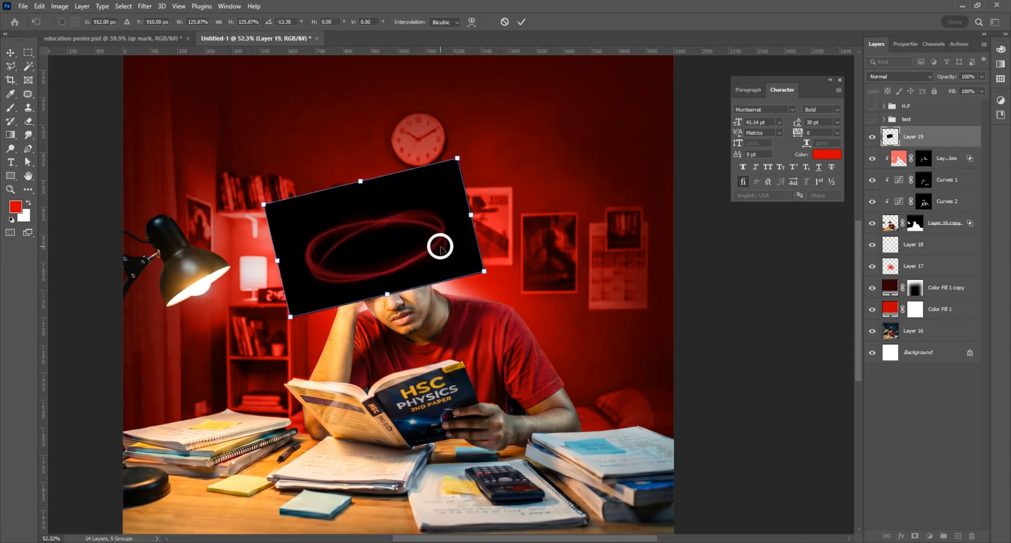
key("Return")
Step: Blend the ring layer with Screen and fine-tune its position and width
left_click(899, 77)
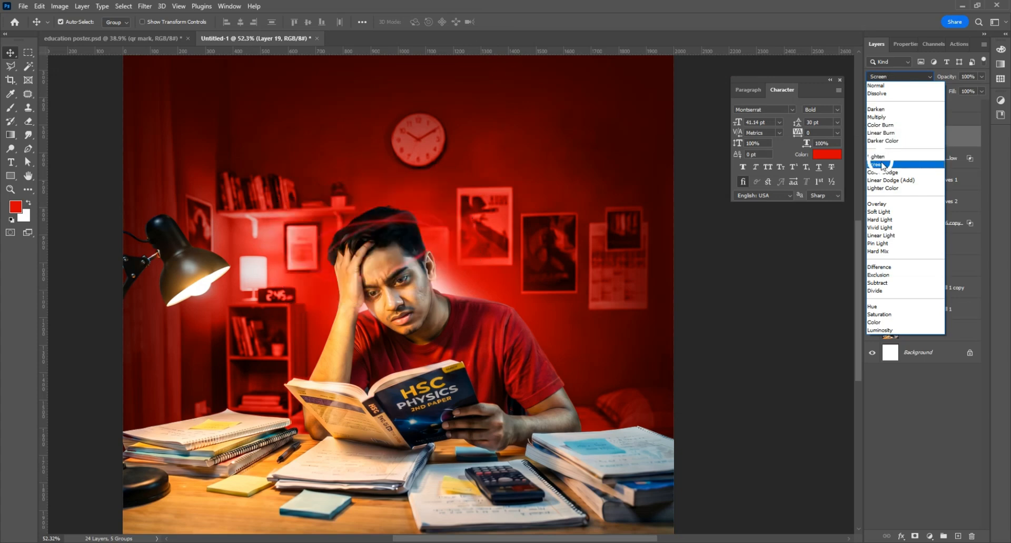
left_click(875, 165)
left_click_drag(386, 223, 385, 213)
key("ctrl+t")
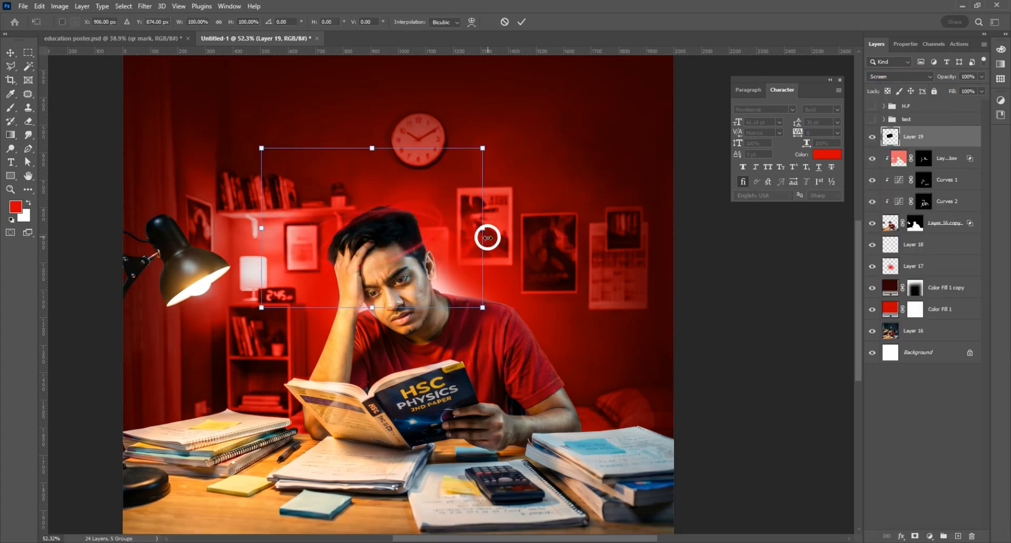
left_click_drag(479, 226, 483, 227)
left_click_drag(422, 237, 437, 227)
Step: Commit the ring transform and erase the red streak over the student's hair
key("Return")
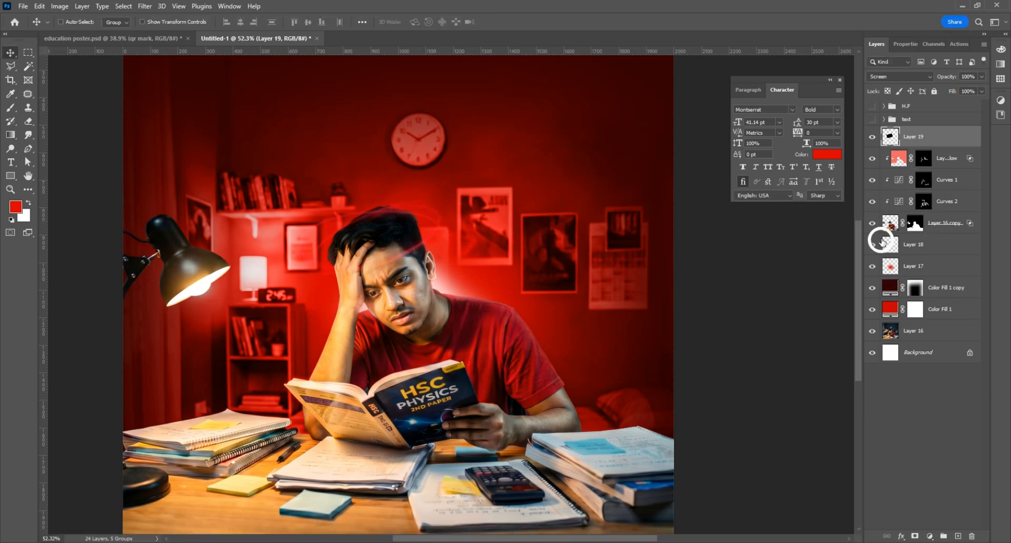
left_click(889, 224, "ctrl")
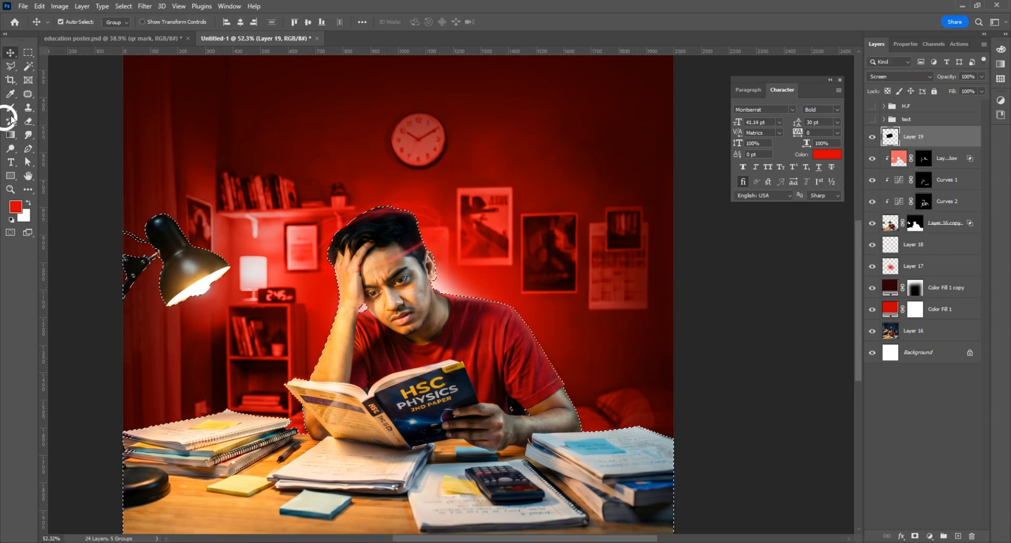
left_click(27, 117)
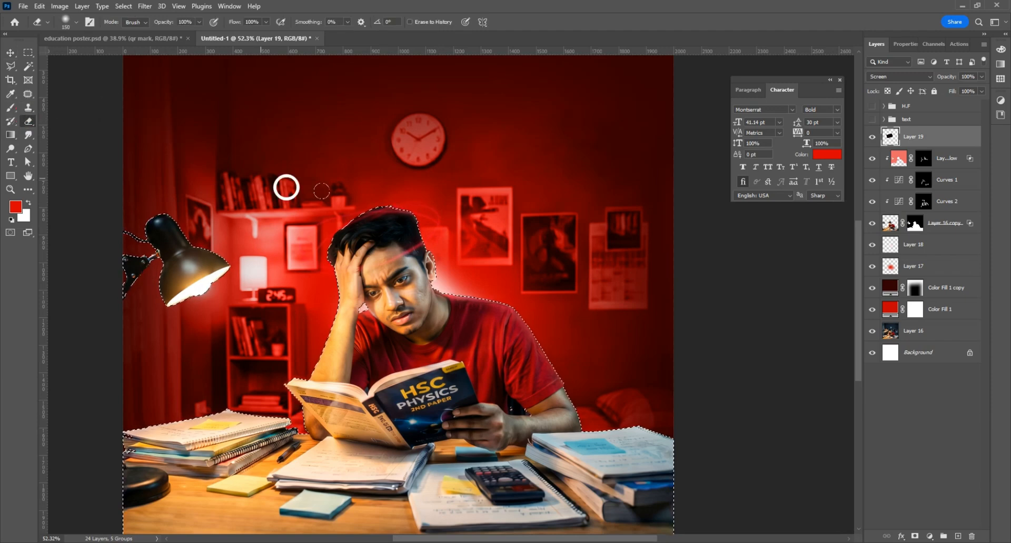
scroll(363, 221, "up", 3)
left_click_drag(375, 210, 447, 195)
left_click_drag(317, 239, 374, 216)
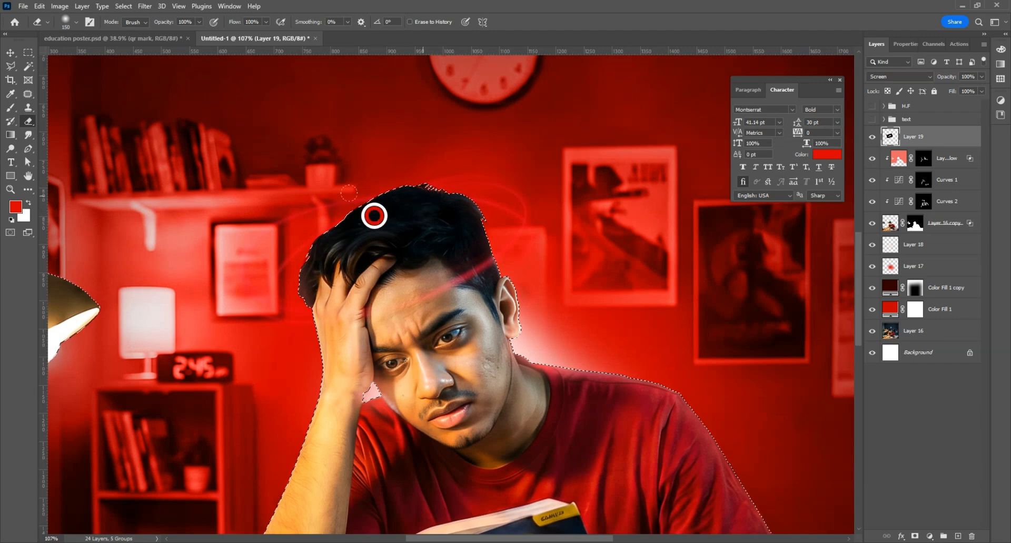
scroll(410, 245, "down", 1)
Step: Deselect and duplicate the light-streak layer as Layer 19 copy
key("v")
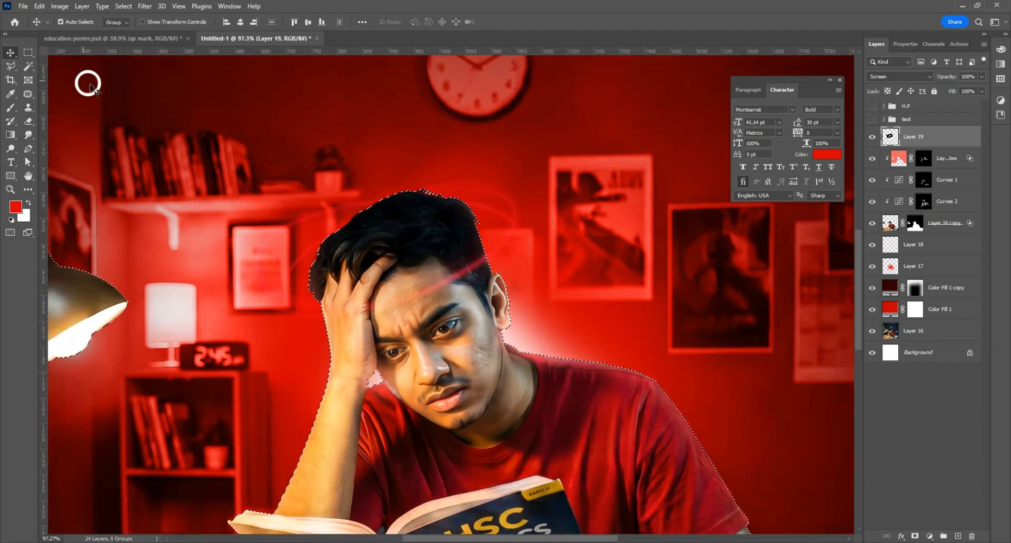
key("ctrl+d")
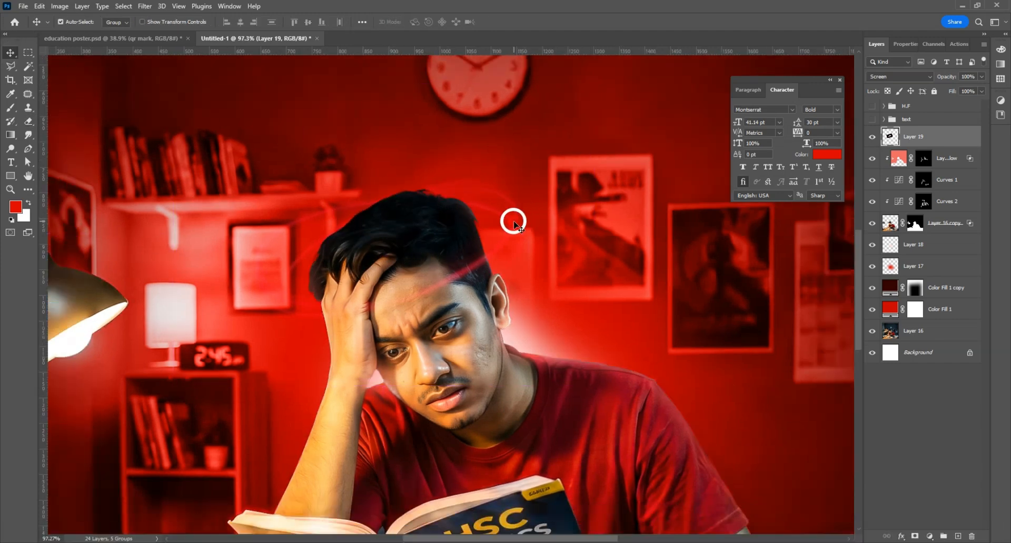
key("ctrl+j")
scroll(506, 232, "down", 3)
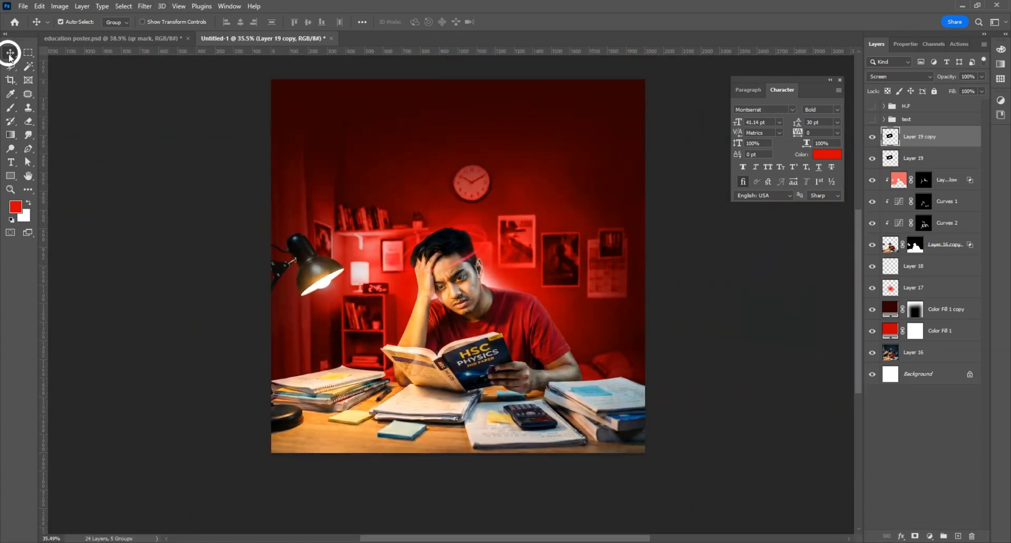
scroll(482, 200, "up", 2)
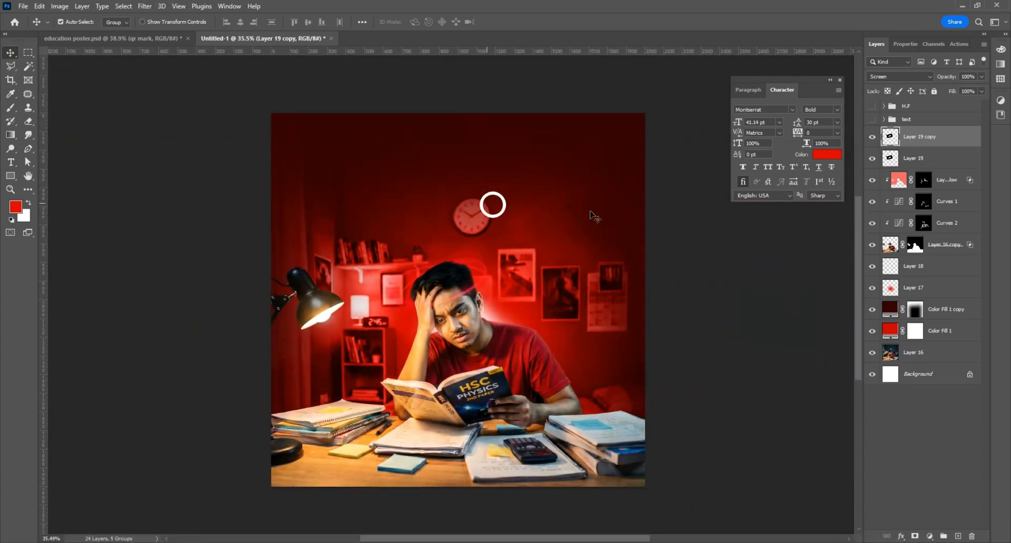
Step: Add a new layer above the inner glow layer and draw a red gradient up from the bottom
left_click(943, 180)
left_click(957, 536)
scroll(462, 387, "down", 3)
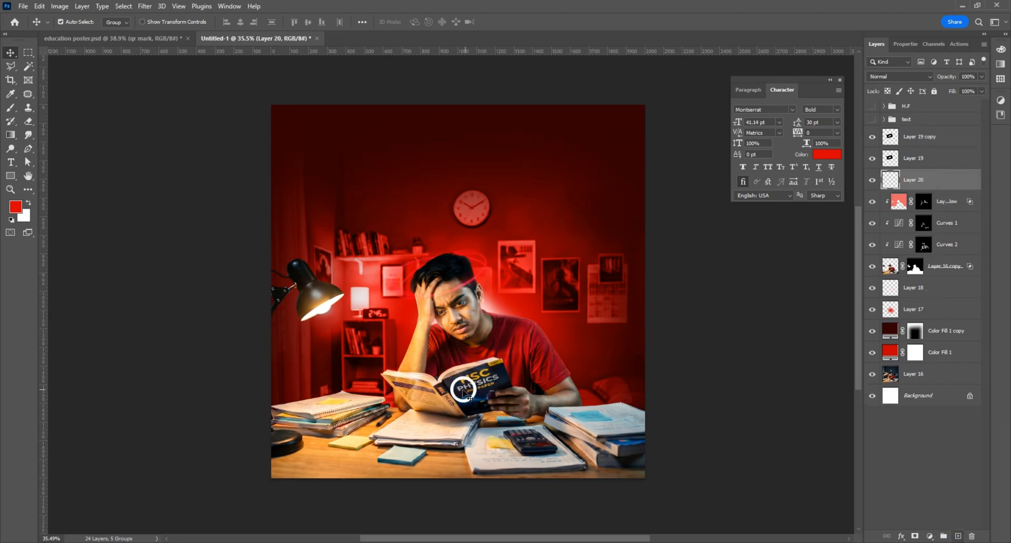
left_click(11, 135)
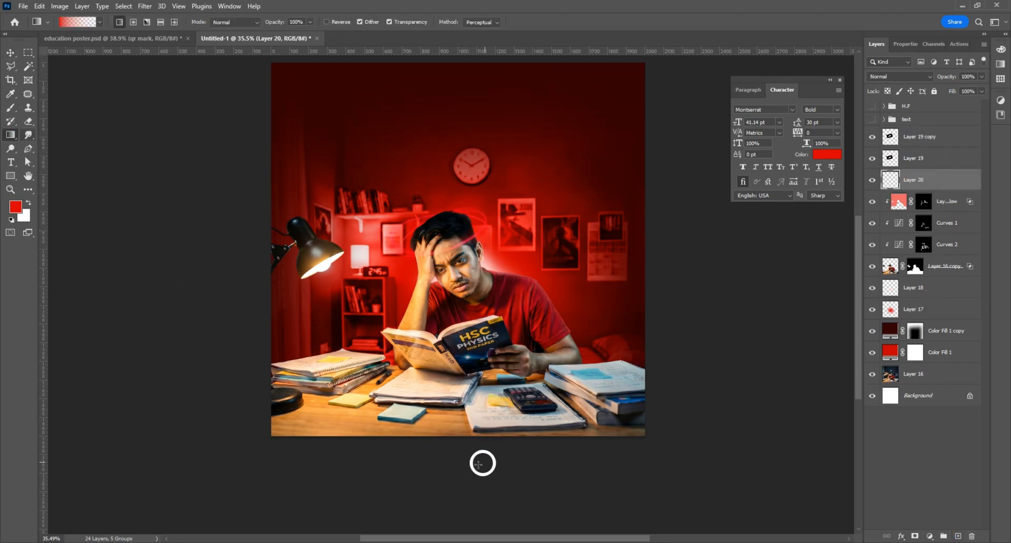
left_click_drag(463, 476, 460, 316)
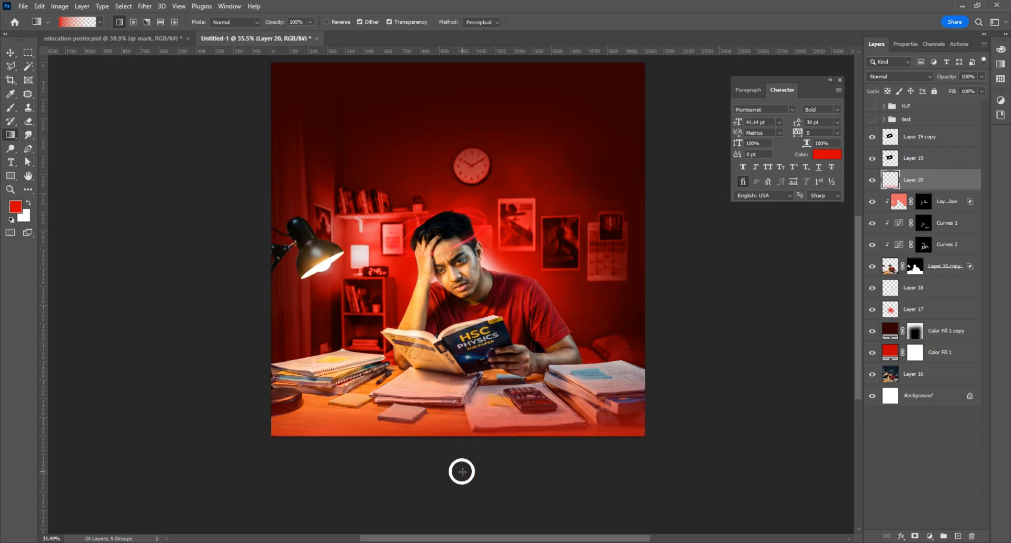
left_click_drag(462, 471, 463, 311)
Step: Give the gradient layer a very dark red Color Overlay
right_click(952, 177)
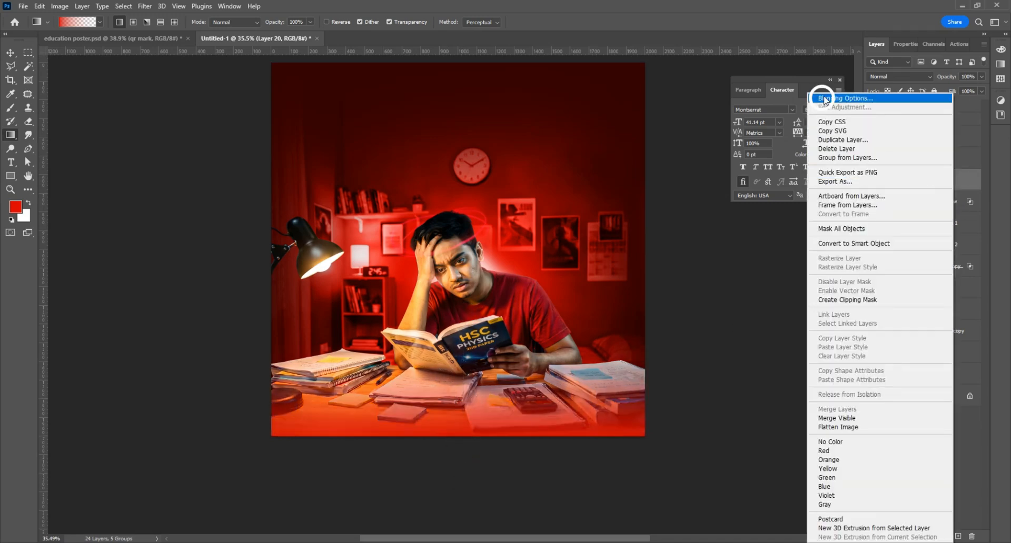
left_click(297, 295)
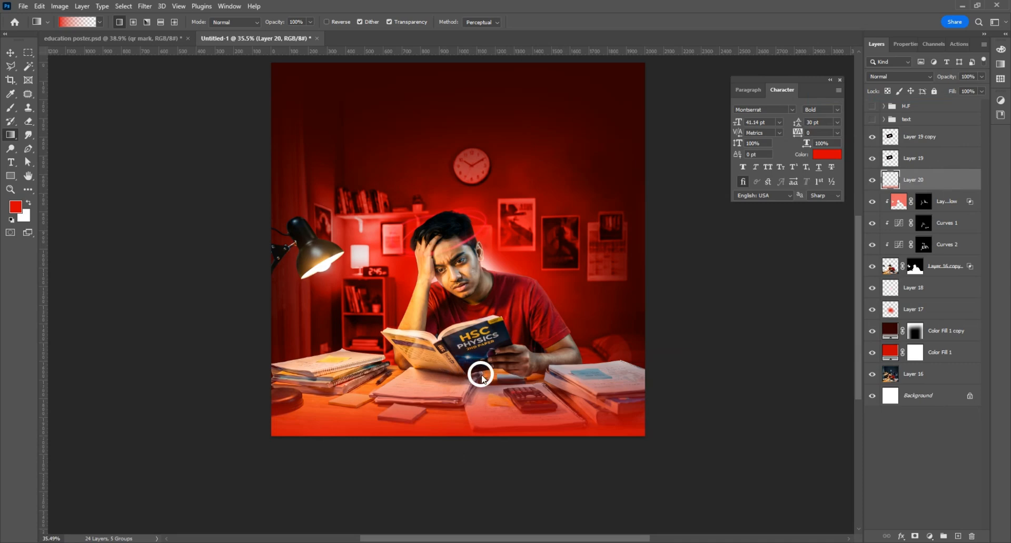
left_click(621, 380)
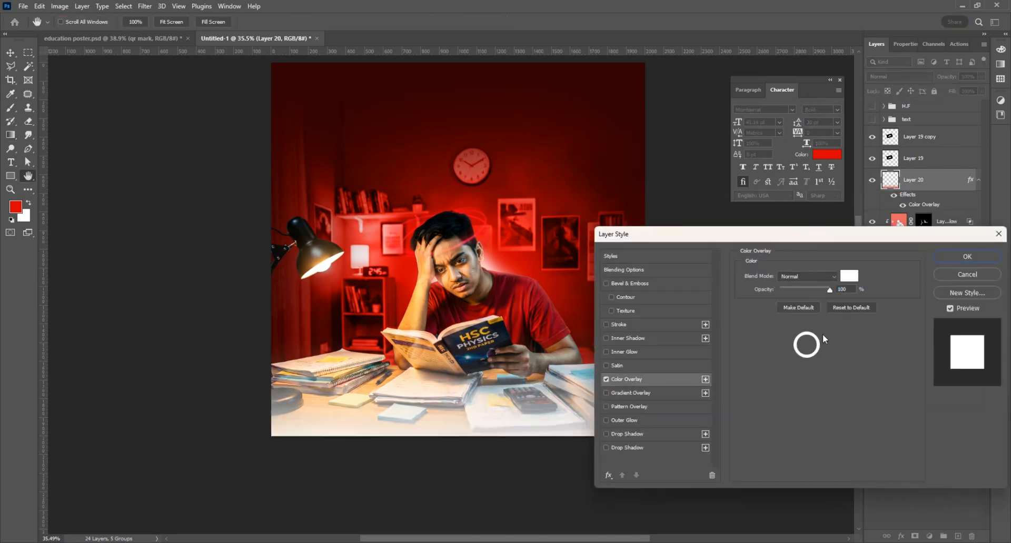
left_click(847, 276)
mouse_move(804, 402)
left_mouse_down()
mouse_move(837, 435)
mouse_move(831, 447)
left_mouse_up()
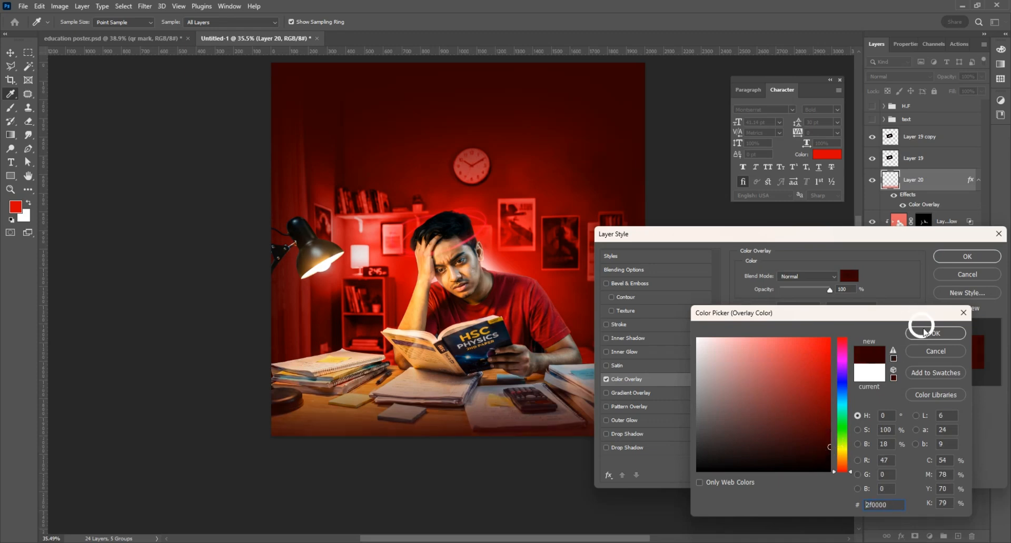
left_click(925, 332)
left_click(948, 262)
Step: Redraw the dark gradient upward from below the desk
key("g")
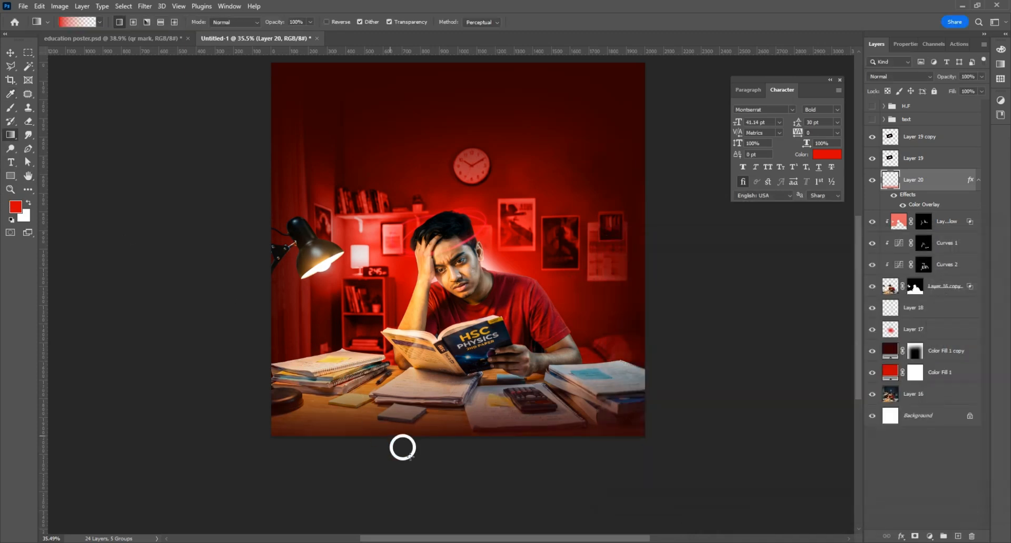
left_click_drag(411, 457, 461, 388)
left_click_drag(460, 375, 459, 329)
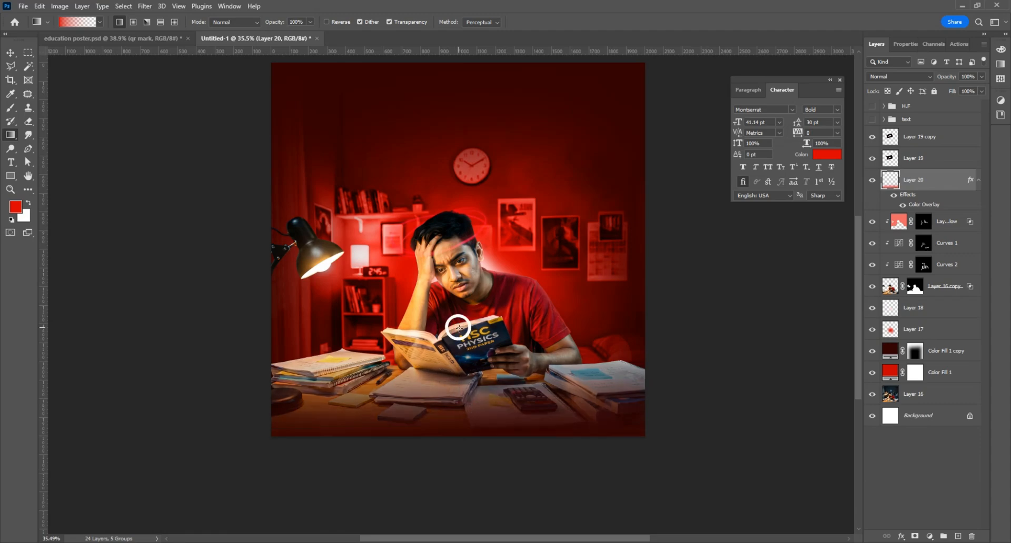
left_click_drag(460, 482, 457, 316)
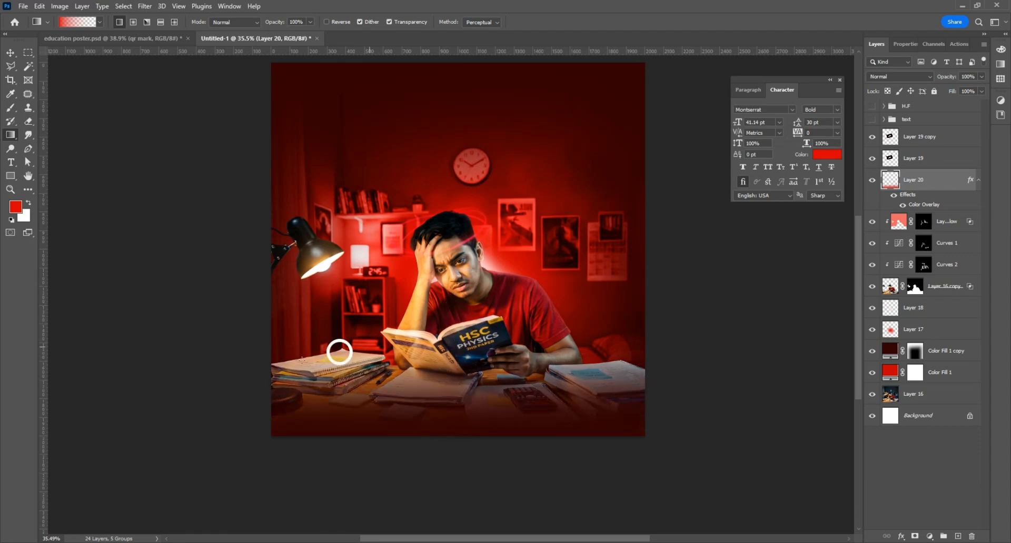
left_click(10, 53)
scroll(429, 358, "down", 1)
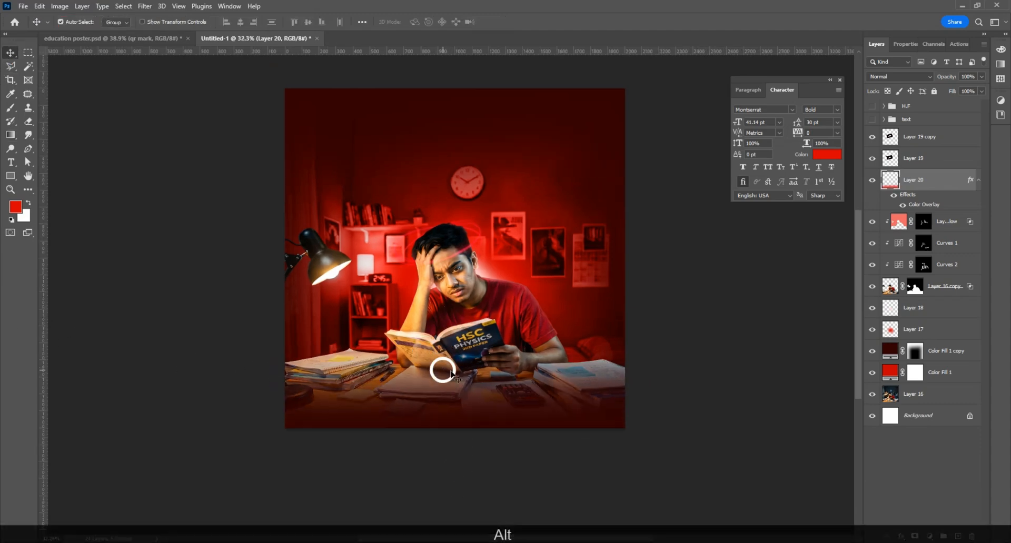
Step: Change the Color Overlay colour to the darker red 200000
right_click(930, 179)
left_click(766, 373)
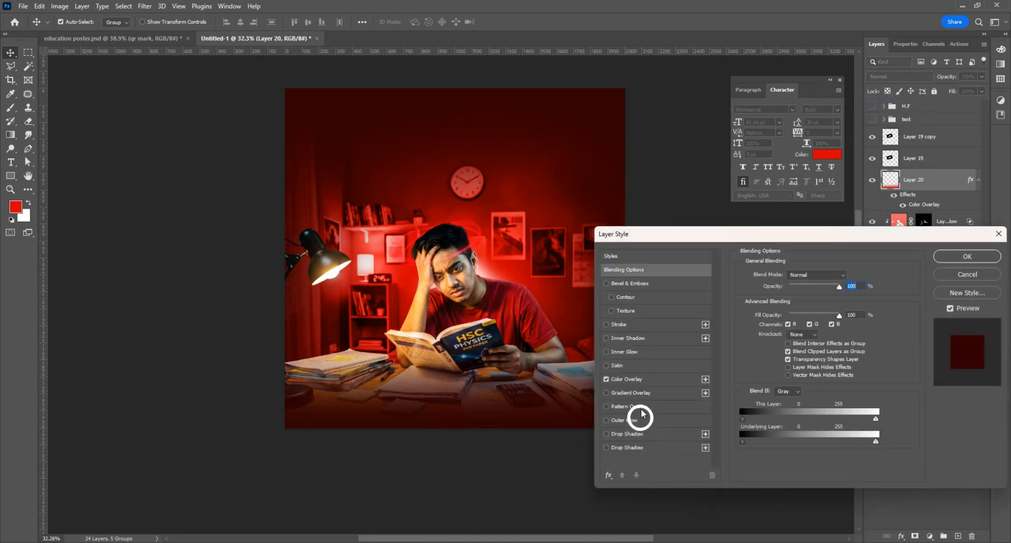
left_click(632, 380)
left_click(845, 277)
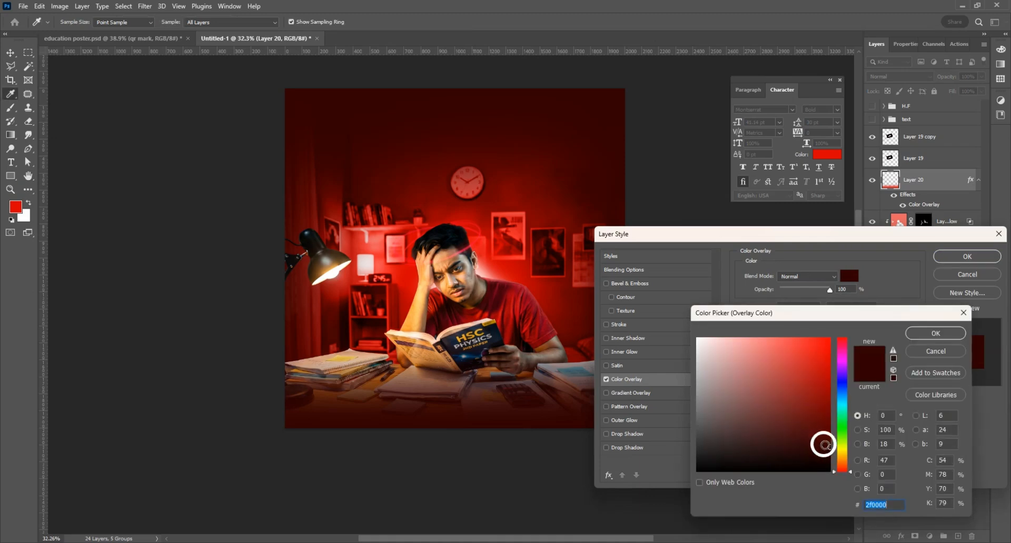
left_click(935, 332)
left_click(967, 257)
scroll(425, 316, "up", 1)
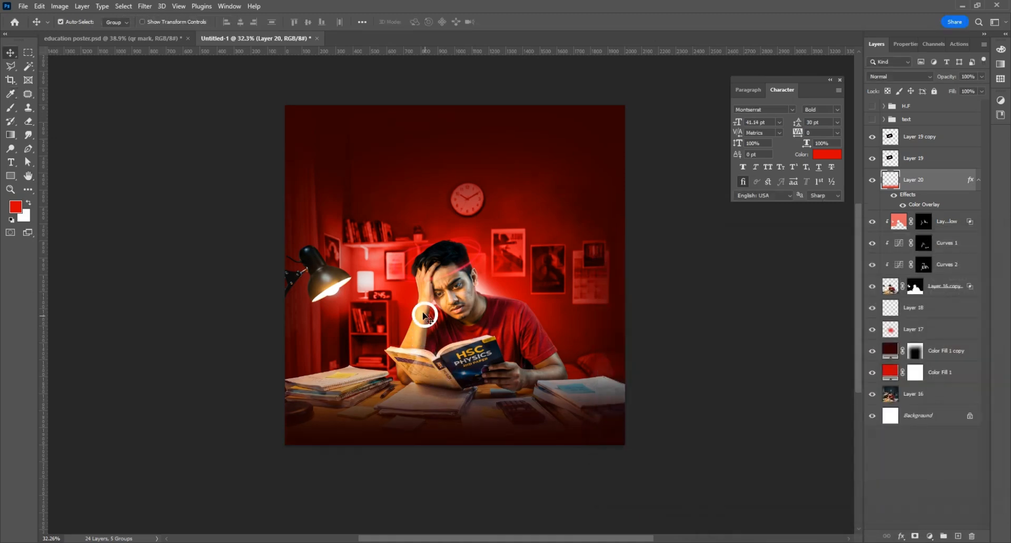
scroll(425, 316, "up", 2)
scroll(413, 283, "up", 1)
scroll(417, 287, "up", 2)
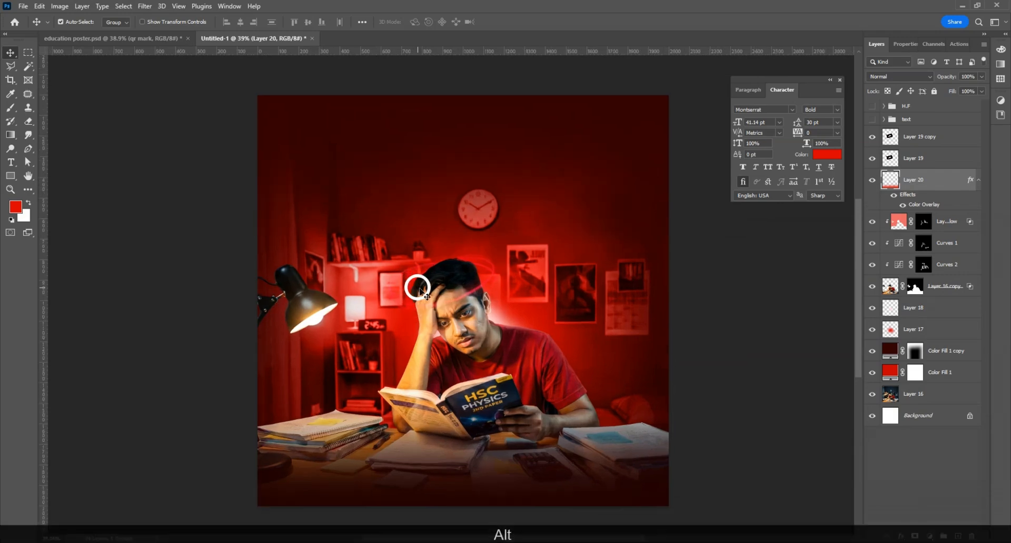
Step: Show the Bengali headline and logo groups and nudge the headline slightly
left_click(872, 120)
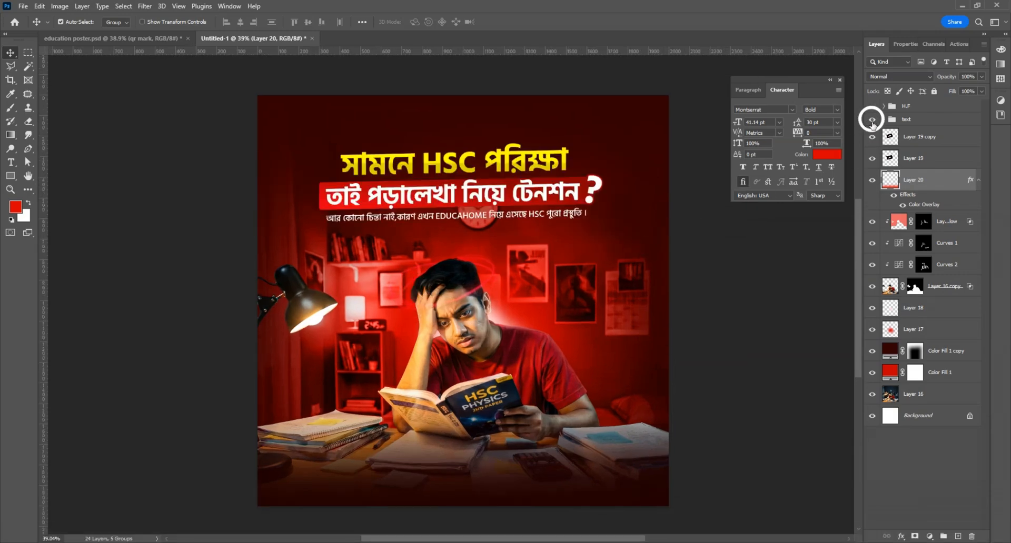
left_click(872, 106)
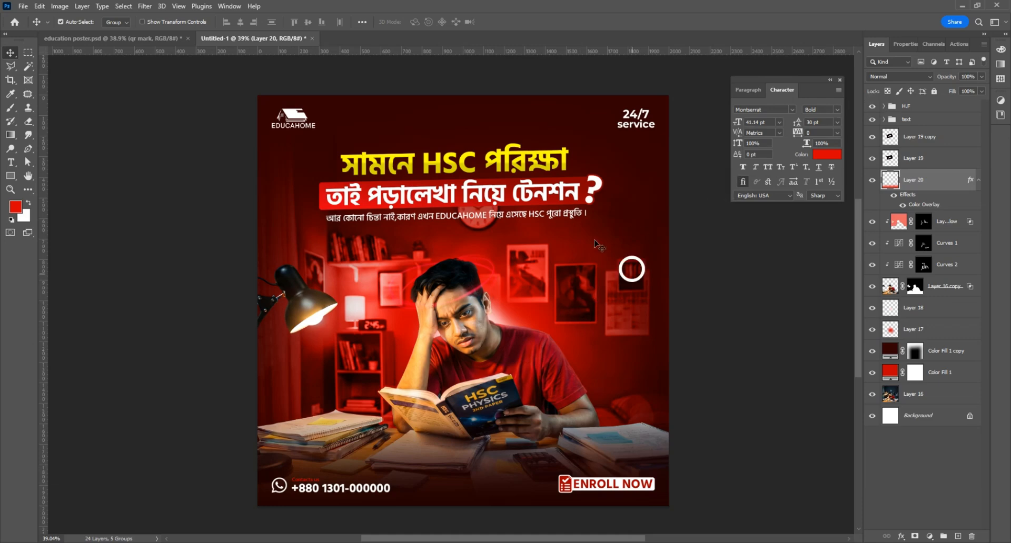
left_click_drag(472, 193, 474, 193)
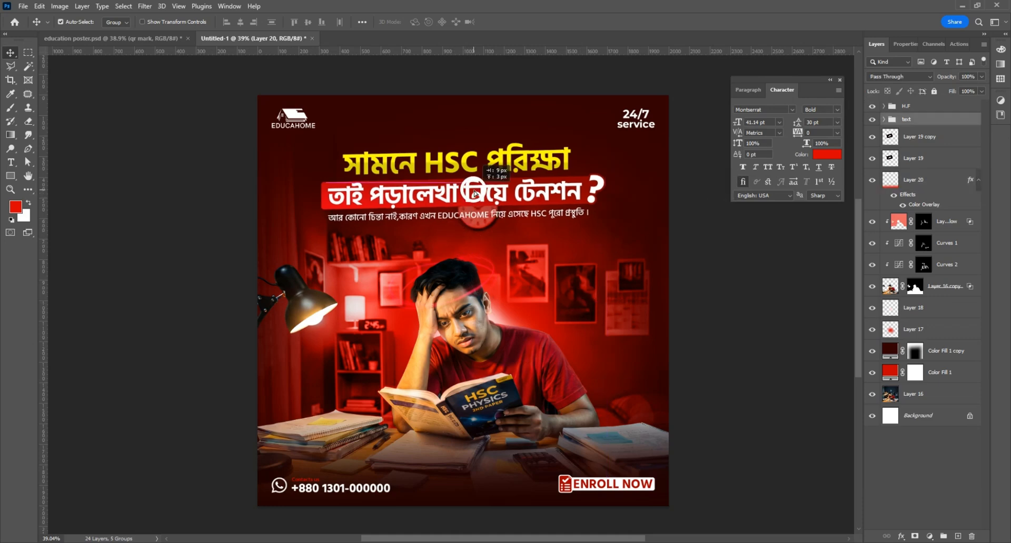
Step: Paint a top-to-bottom gradient into the Color Fill 1 copy layer's mask
left_click(636, 156)
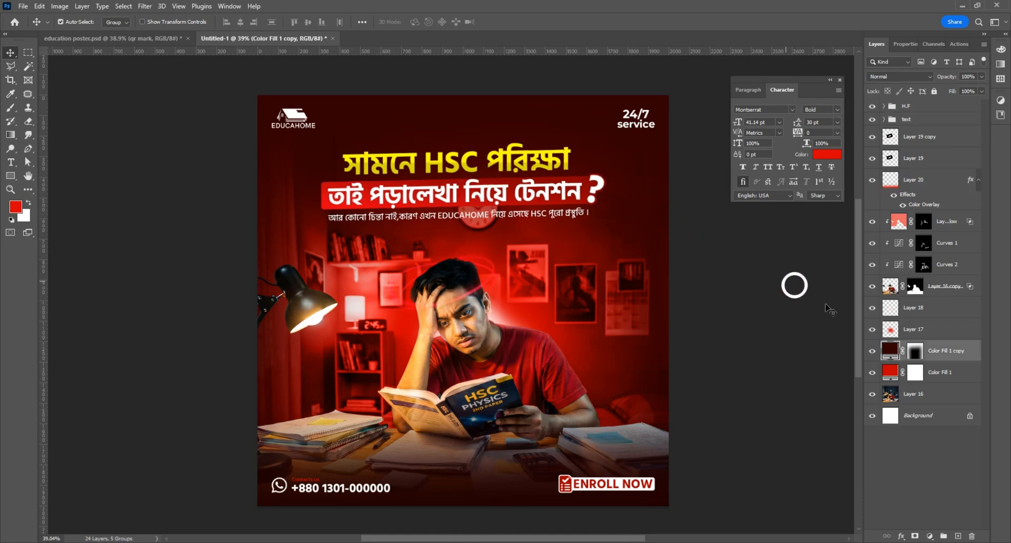
left_click(10, 136)
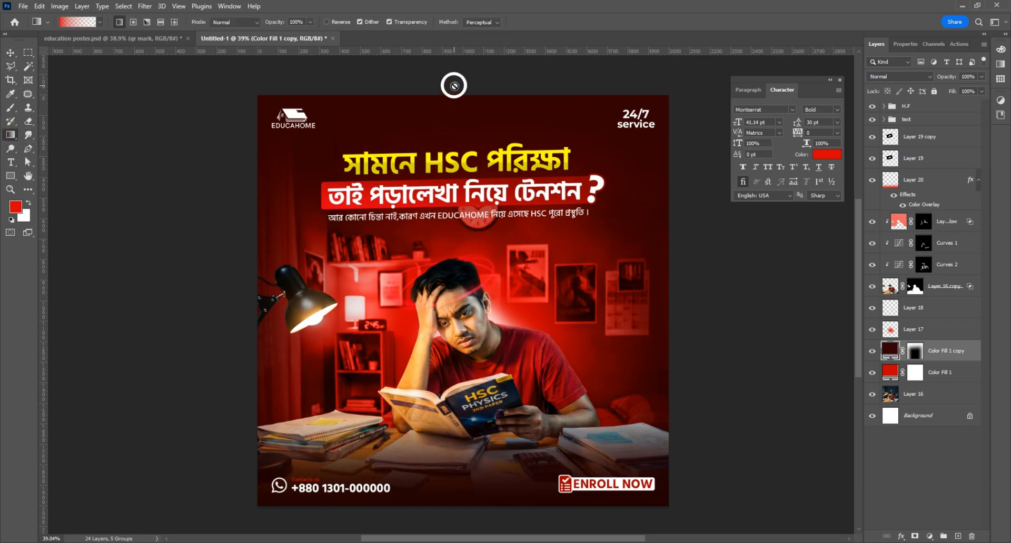
left_click(915, 351)
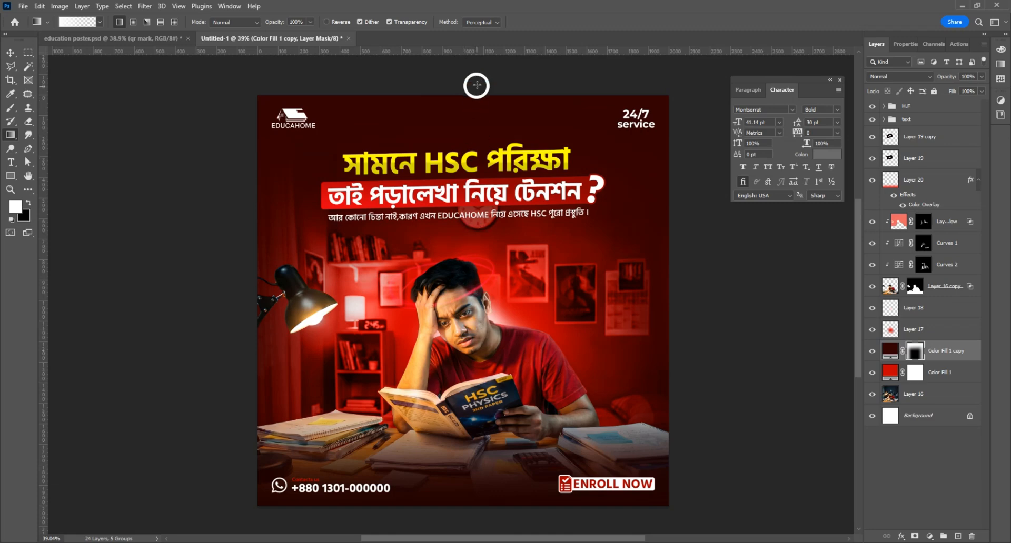
left_click_drag(476, 89, 475, 363)
left_click(10, 52)
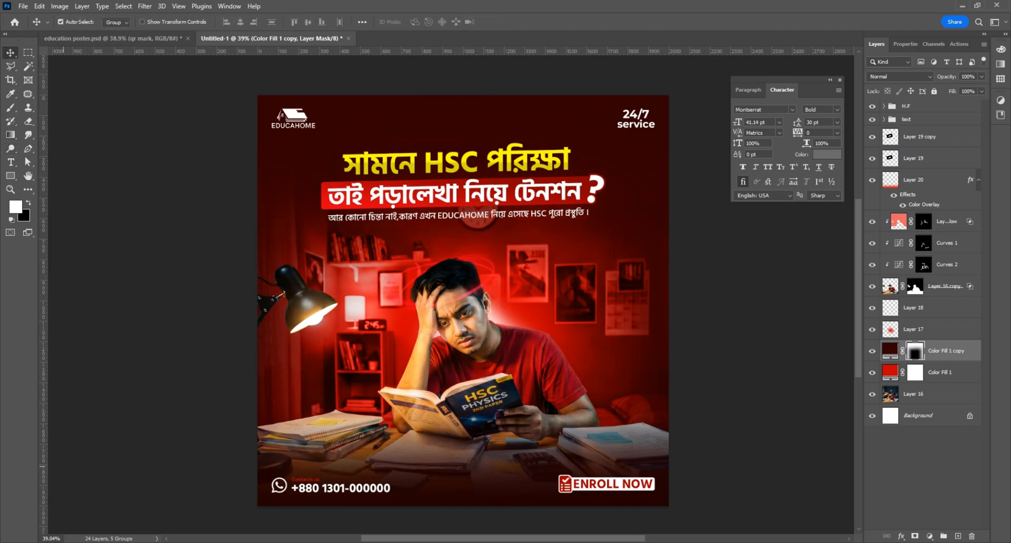
scroll(407, 277, "down", 2)
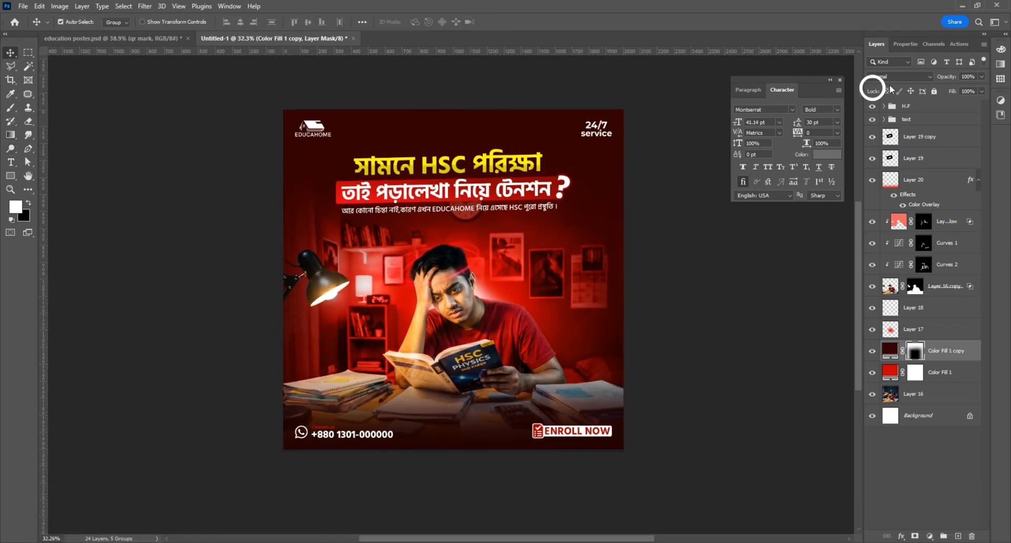
Step: Add empty Layer 21 on top, then open the flying-papers image and dock it as a tab
left_click(922, 106)
left_click(958, 536)
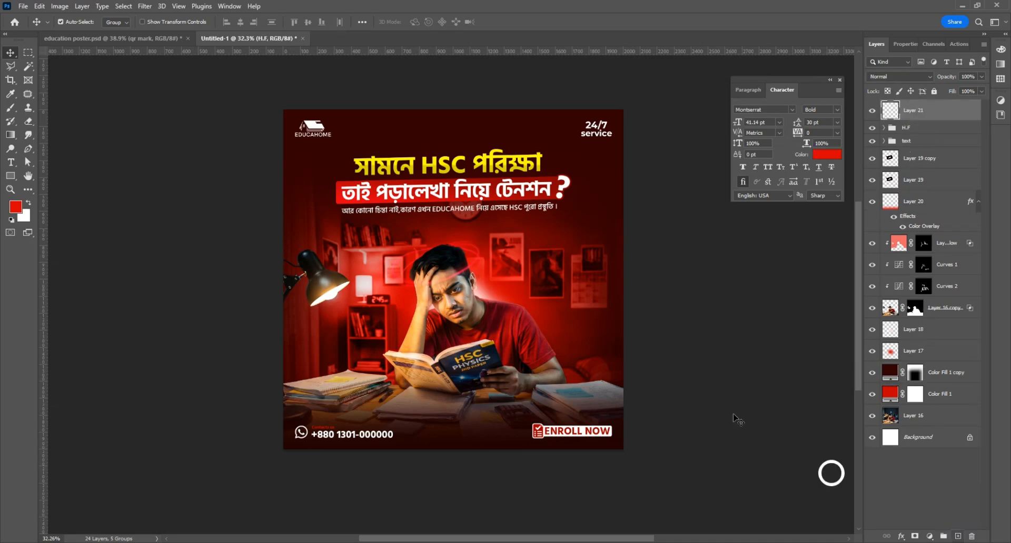
left_click(23, 7)
left_click(289, 135)
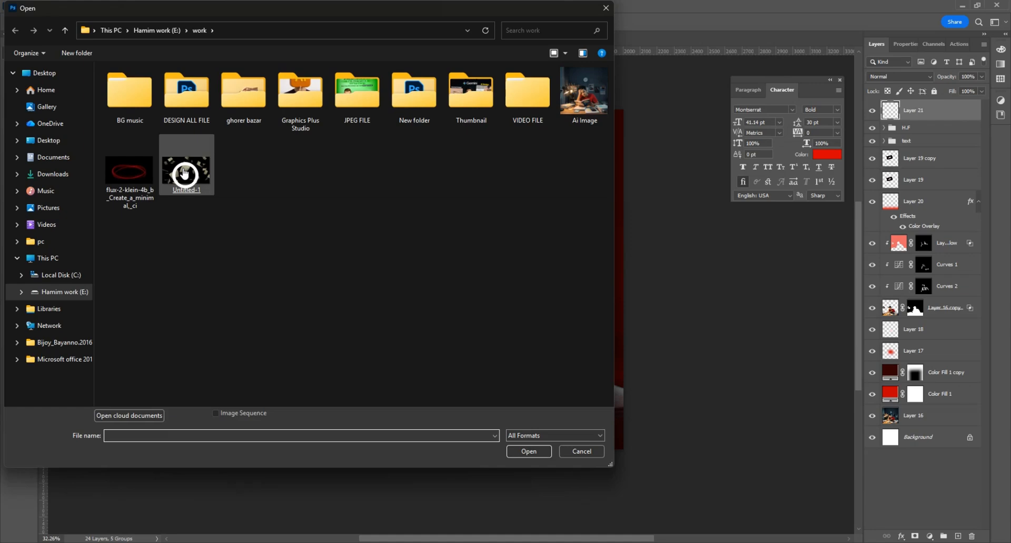
double_click(183, 204)
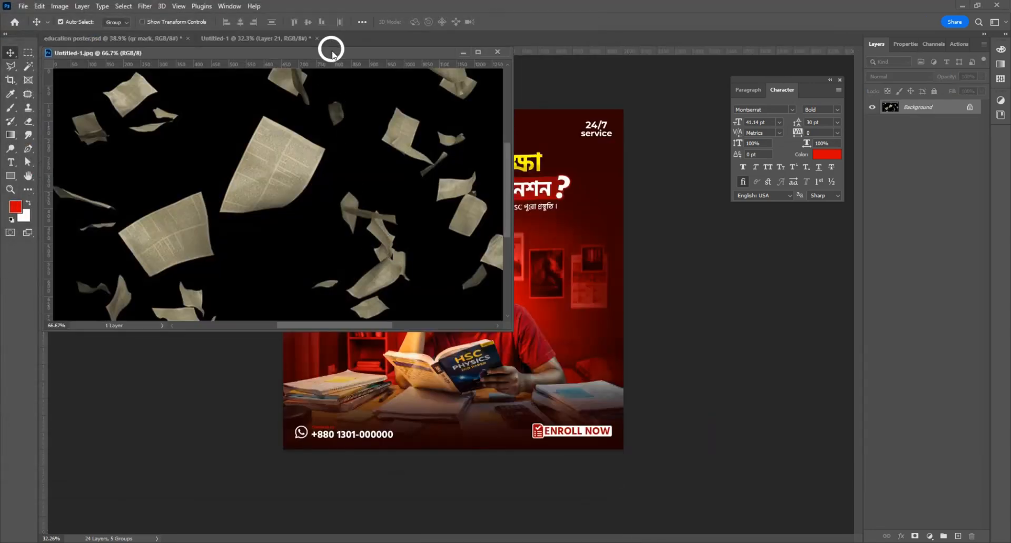
left_click_drag(332, 51, 376, 38)
Step: Outline the large central paper with the Polygonal Lasso and copy it to its own layer
scroll(449, 269, "up", 2)
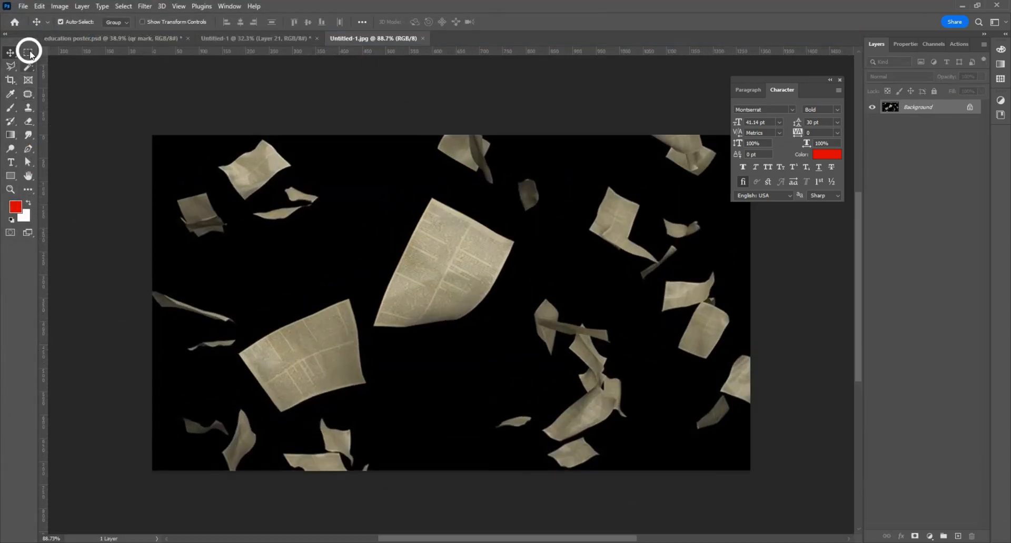
left_click(10, 66)
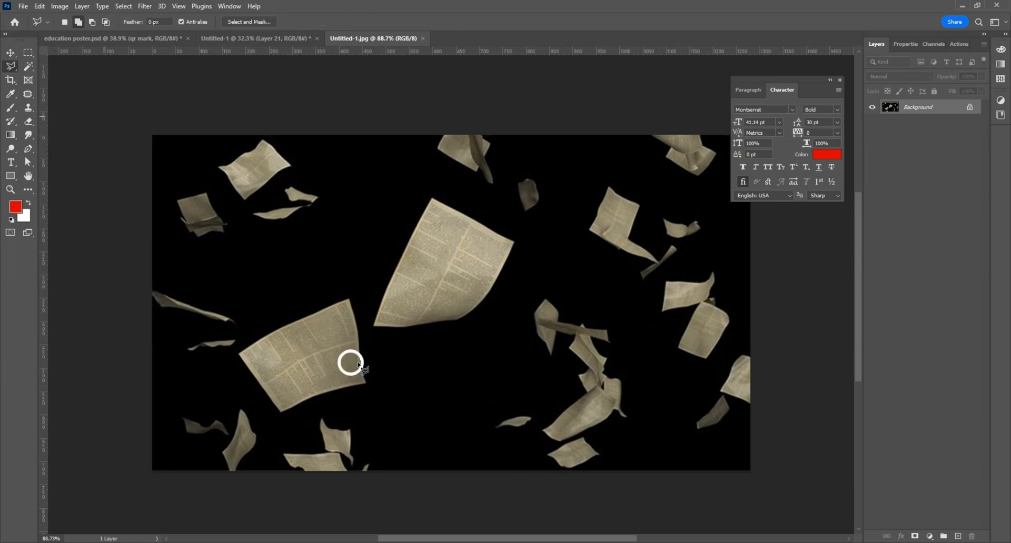
left_click(362, 313)
left_click(373, 346)
left_click(470, 339)
left_click(522, 295)
left_click(525, 230)
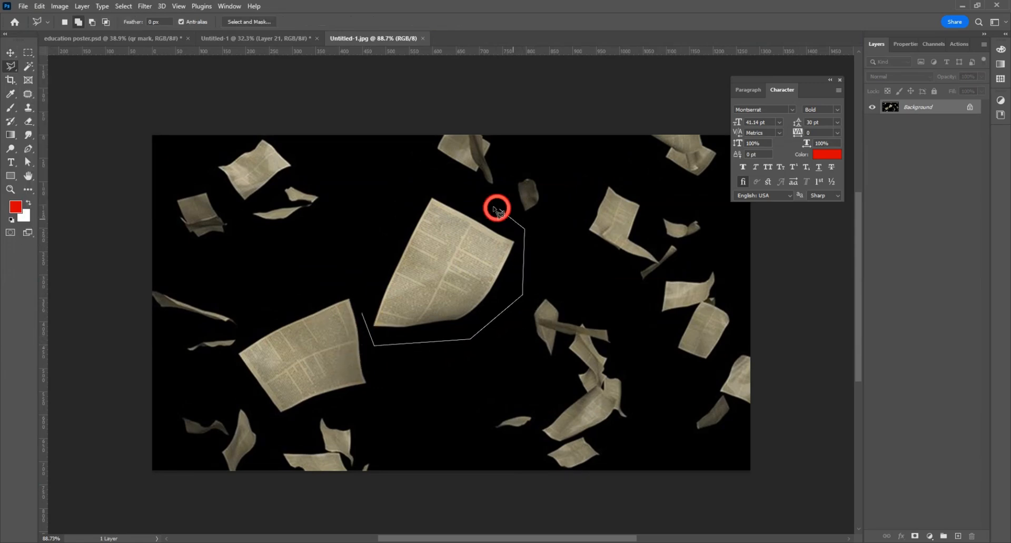
left_click(470, 197)
left_click(419, 188)
left_click(388, 240)
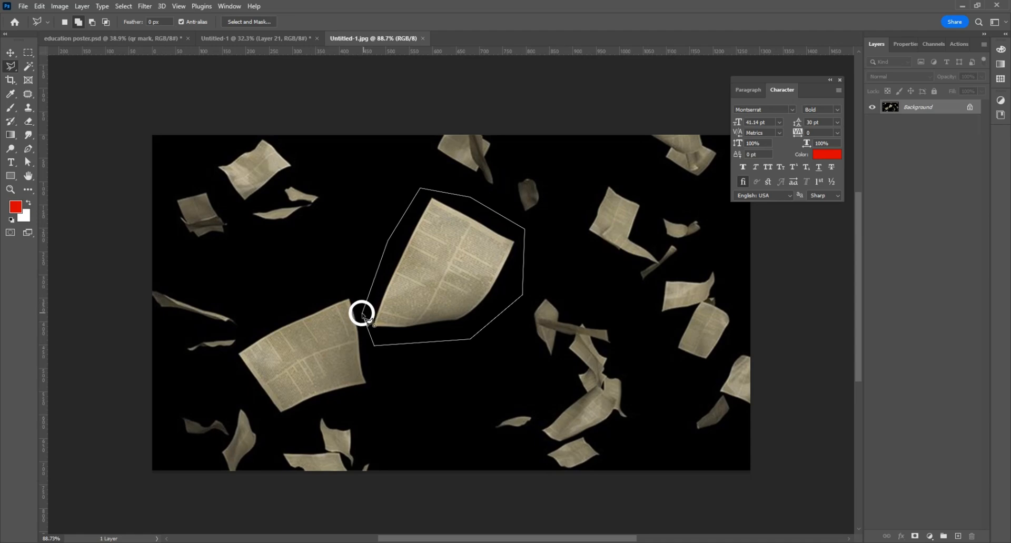
left_click(362, 313)
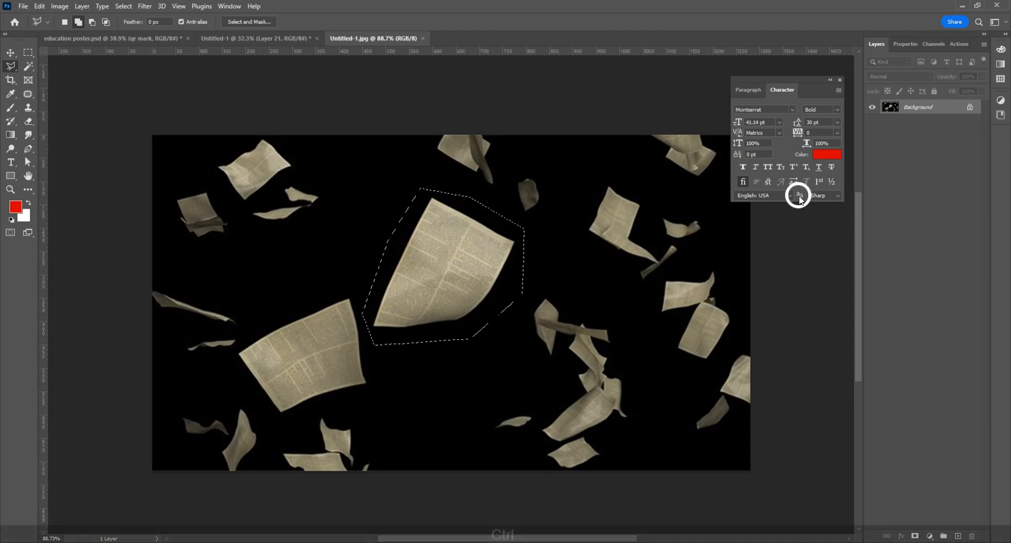
key("ctrl+j")
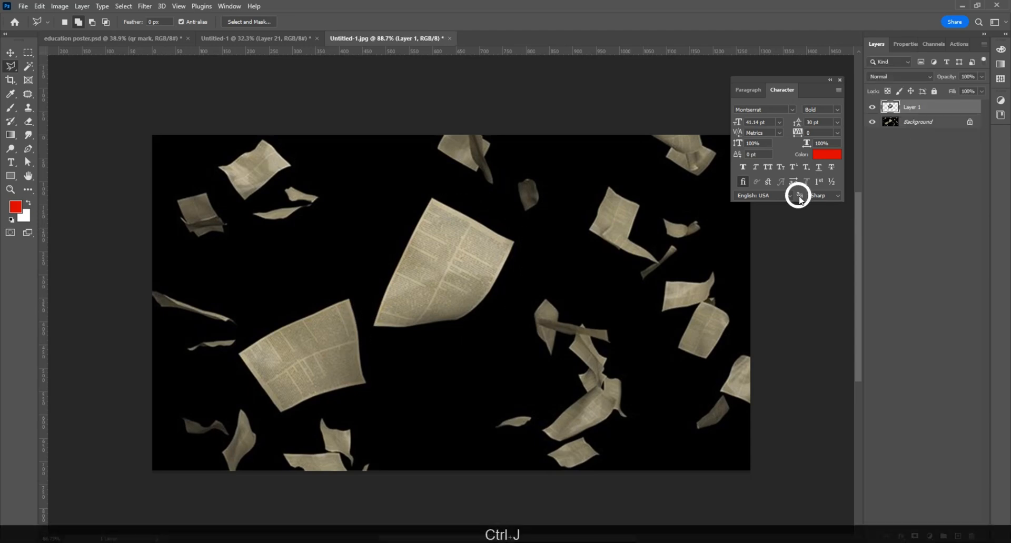
Step: From the original papers layer, outline the lower-left paper and copy it to its own layer
left_click(913, 127)
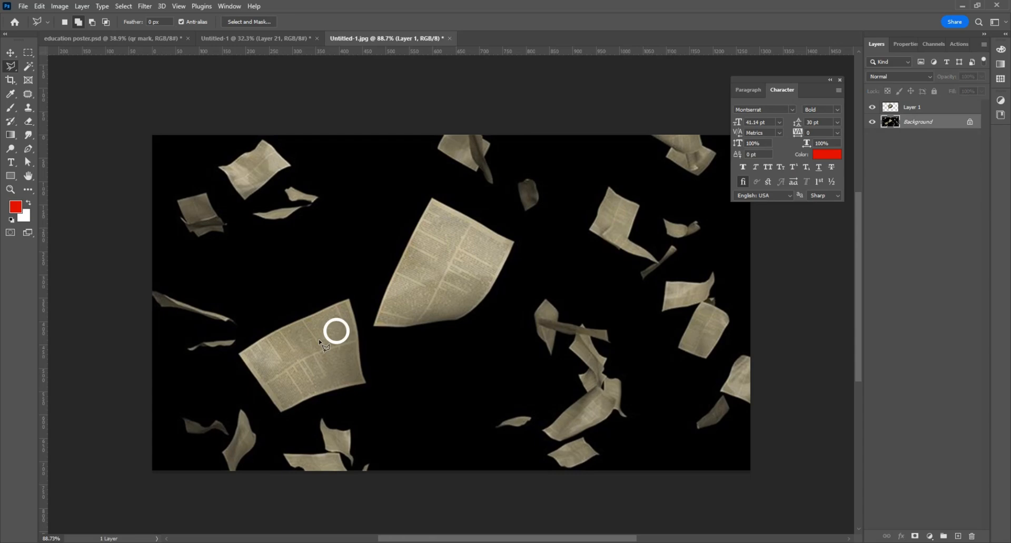
left_click(253, 336)
left_click(345, 283)
left_click(361, 301)
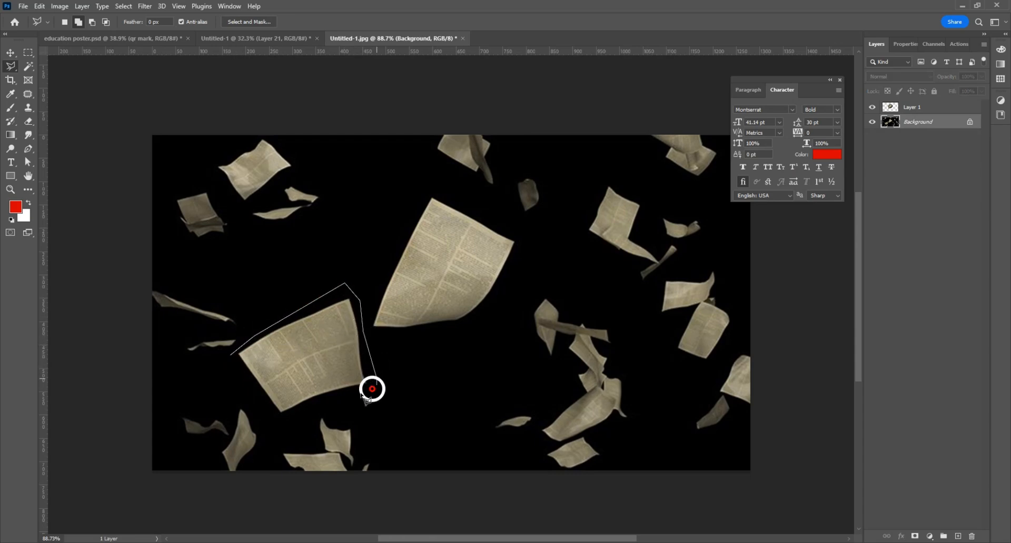
left_click(376, 380)
left_click(338, 409)
left_click(286, 421)
left_click(254, 408)
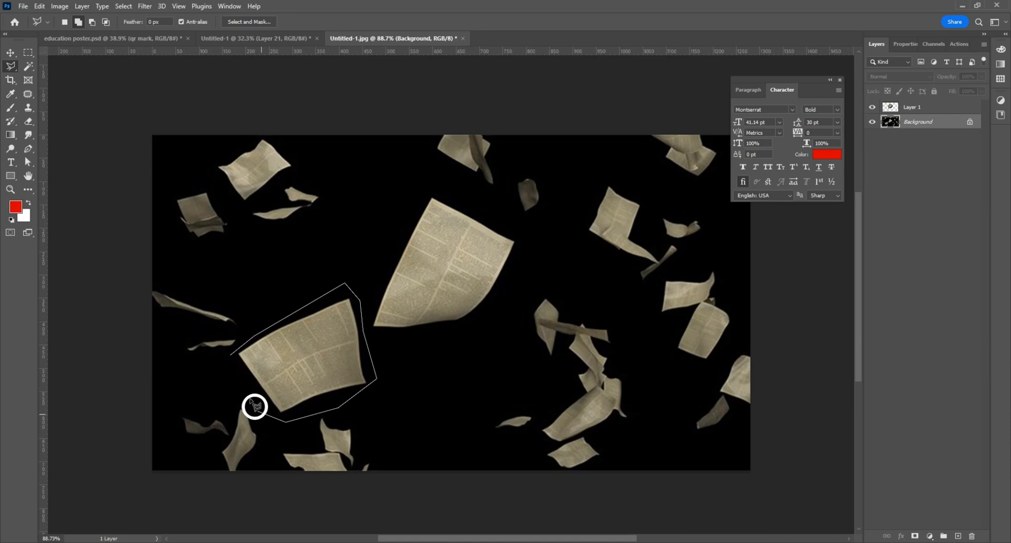
left_click(232, 358)
key("ctrl+j")
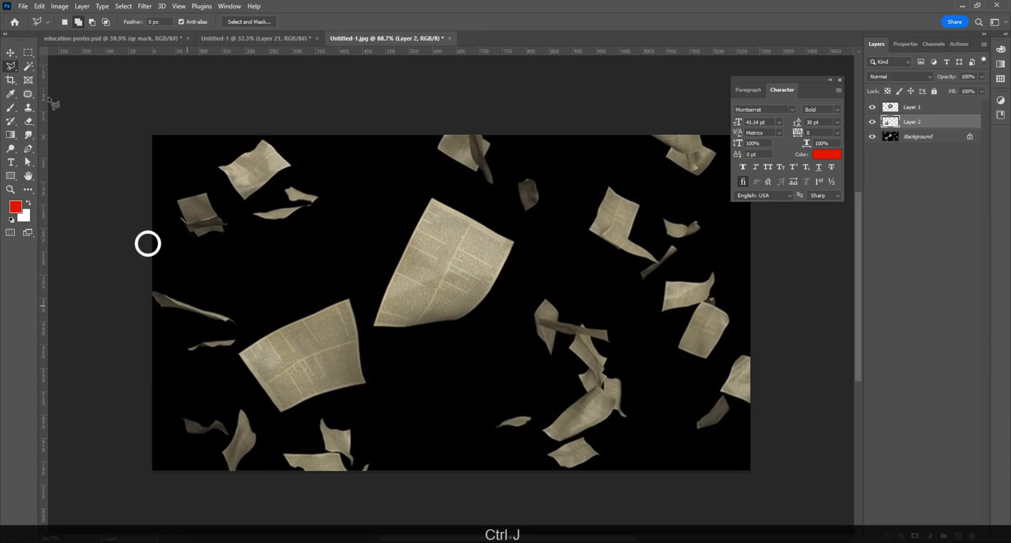
Step: Move the first paper into the poster in Screen mode, scaled and rotated near the question mark
left_click(11, 53)
left_click_drag(416, 271, 596, 230)
left_click(898, 79)
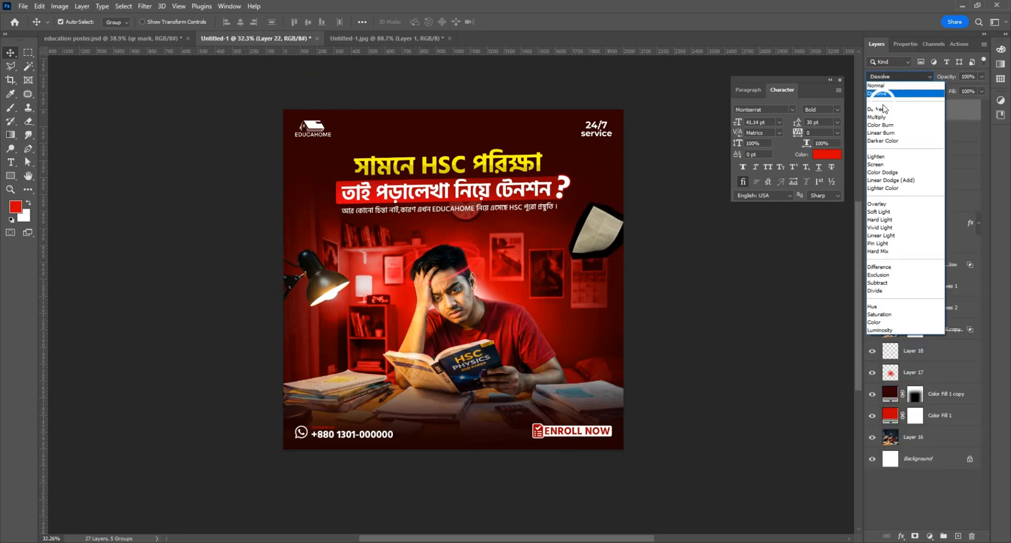
left_click(880, 165)
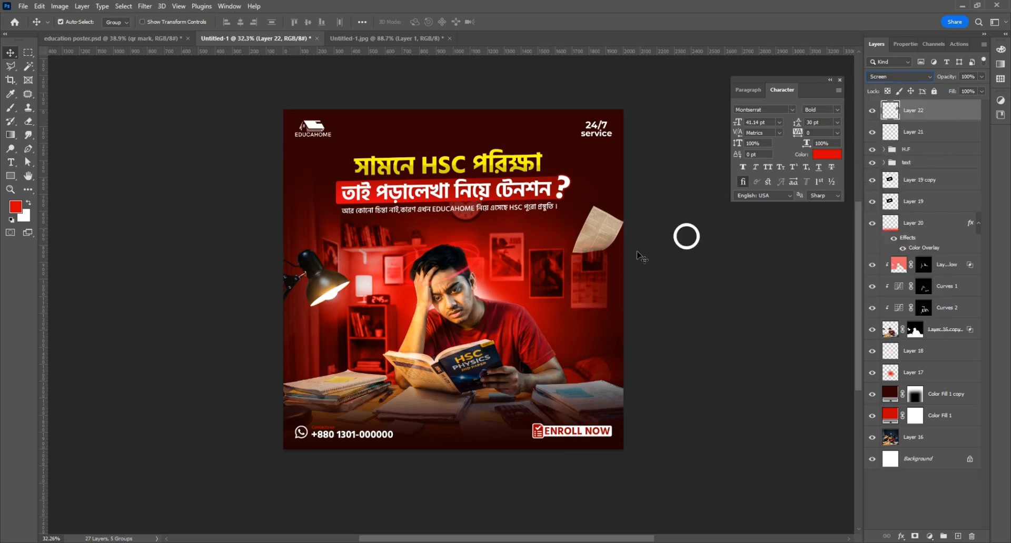
key("ctrl+t")
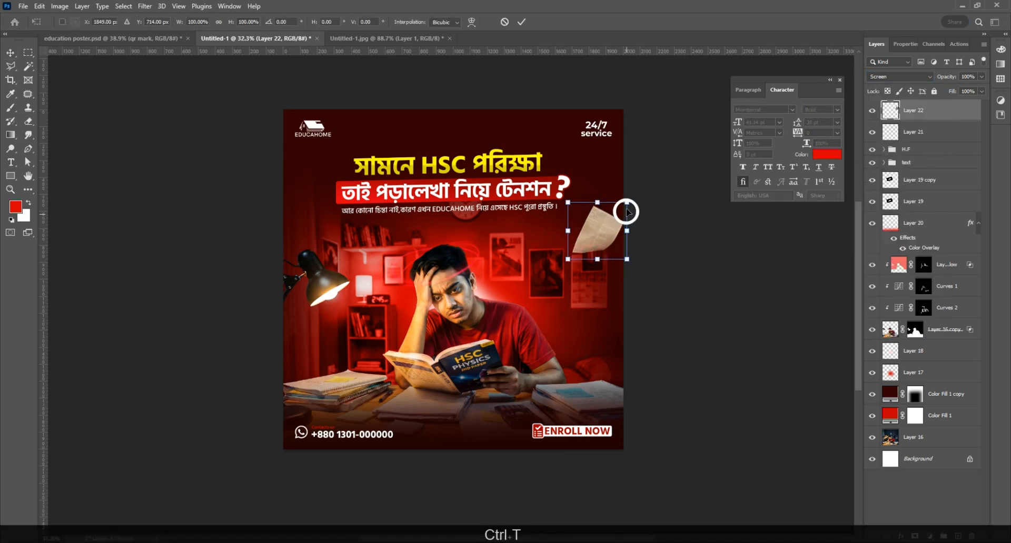
left_click_drag(625, 203, 573, 214)
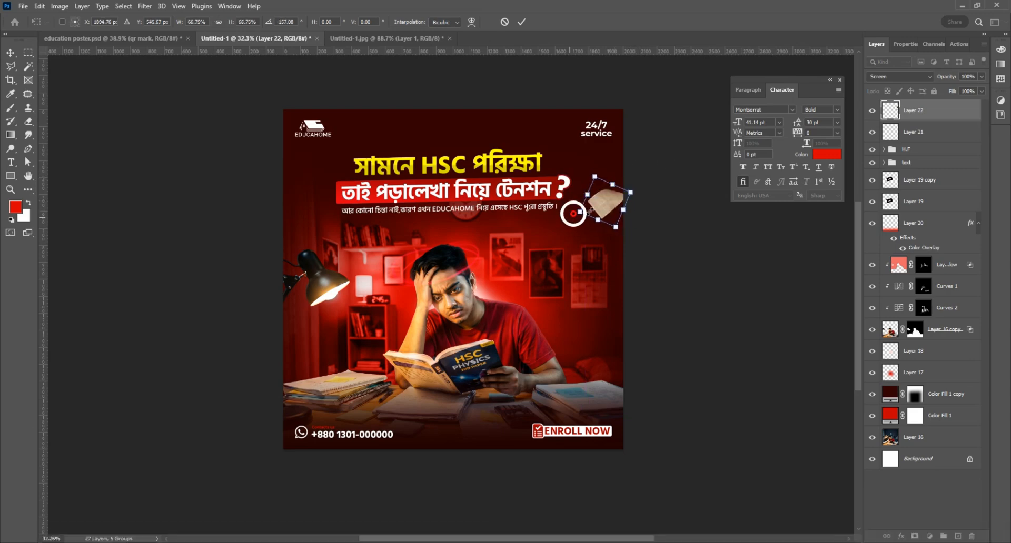
mouse_move(617, 174)
left_mouse_down()
mouse_move(625, 219)
mouse_move(594, 225)
mouse_move(627, 171)
left_mouse_up()
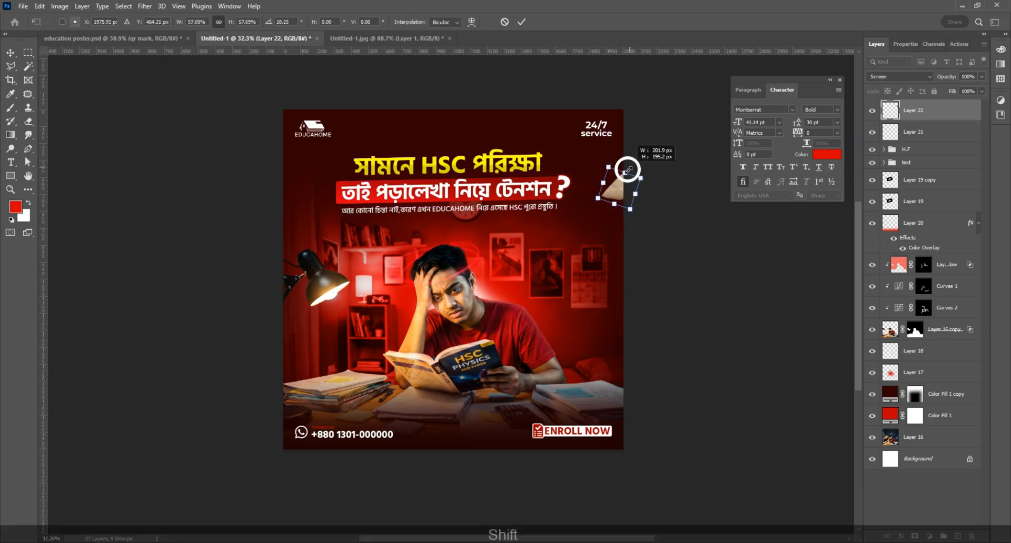
key("Return")
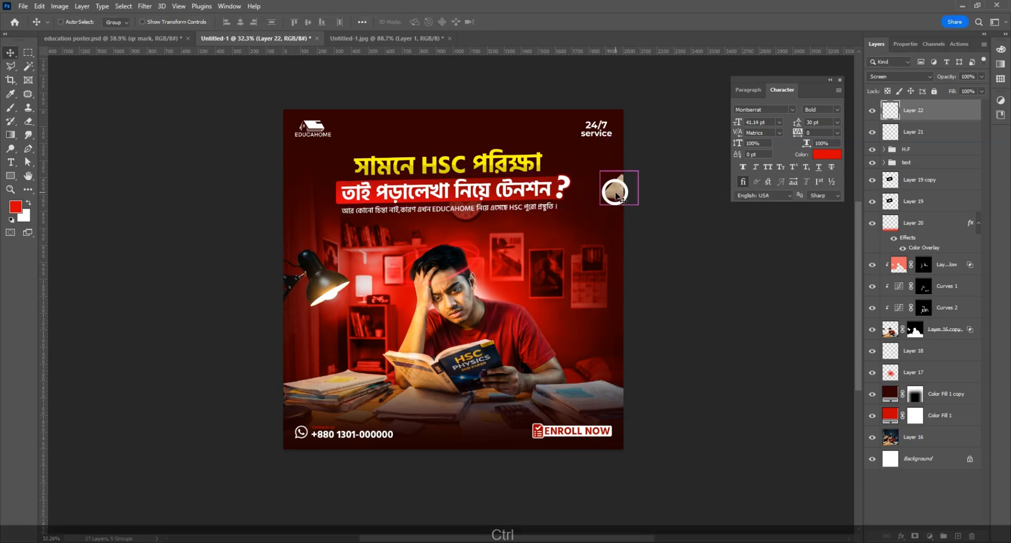
key("ctrl+t")
left_click_drag(609, 205, 612, 211)
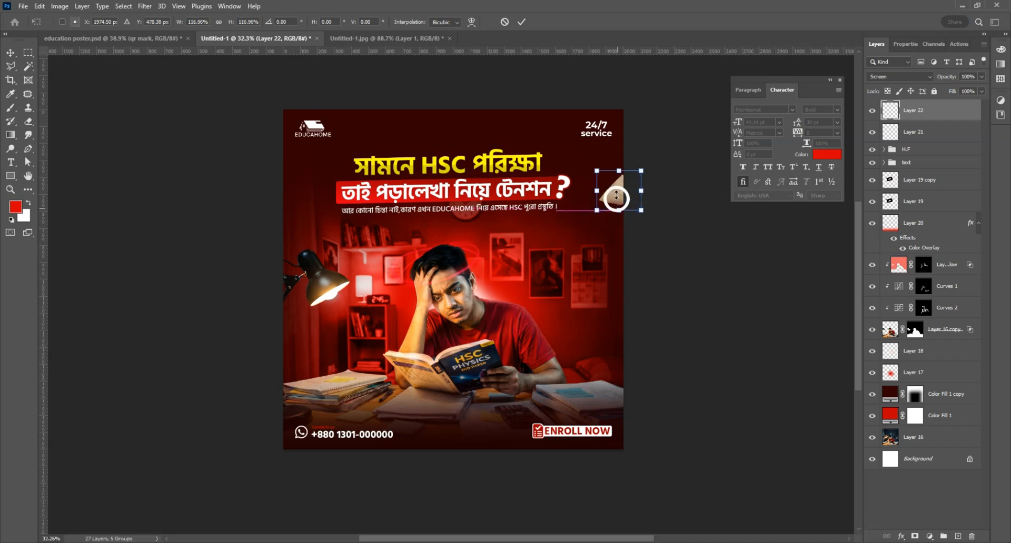
key("Return")
Step: Bring the second paper into the poster in Screen mode, shrunk to about half and raised
left_click(343, 39)
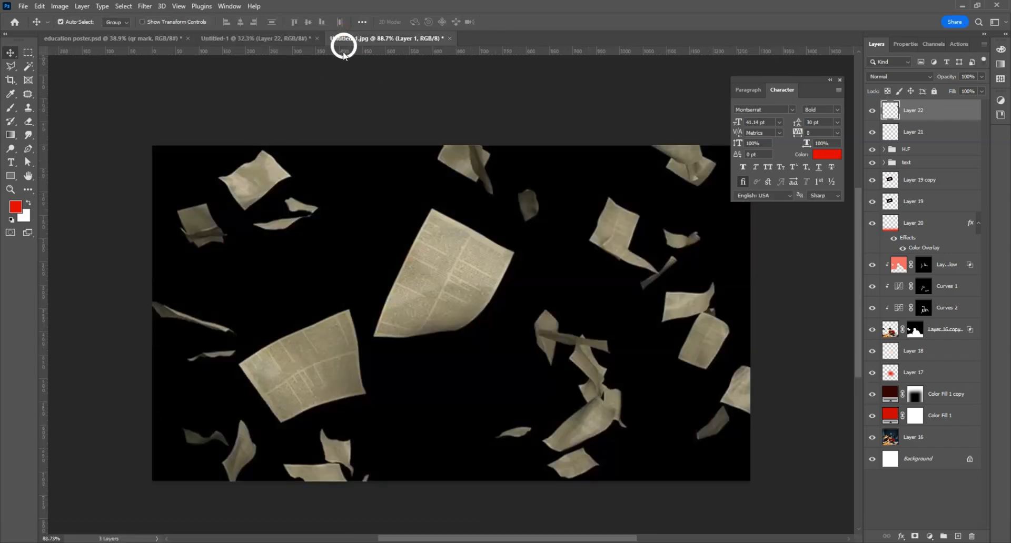
left_click_drag(324, 353, 557, 272)
left_click(882, 76)
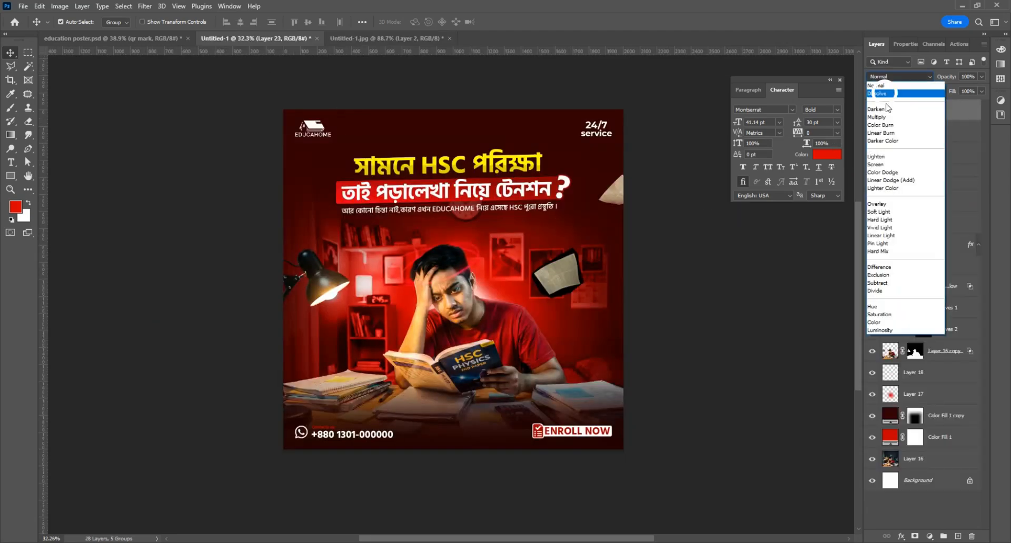
left_click(883, 164)
key("ctrl+t")
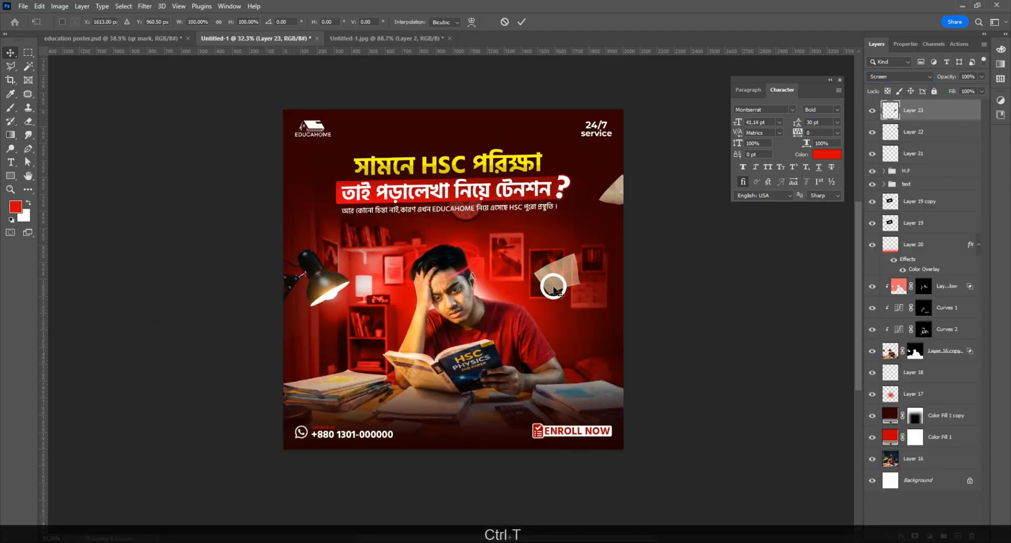
left_click_drag(532, 271, 572, 225)
key("Return")
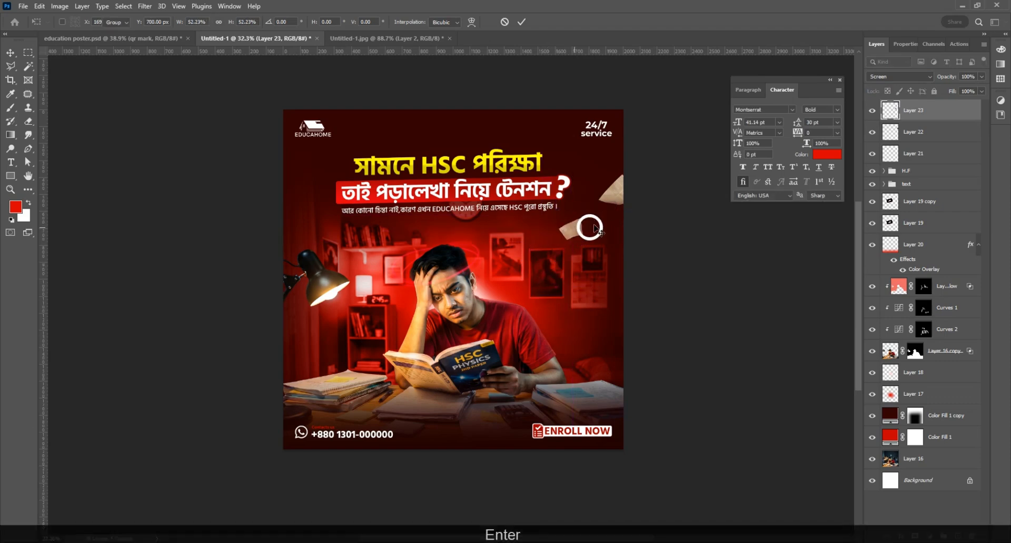
Step: Alt-duplicate the paper toward the lower left and enlarge the copy slightly
left_click_drag(613, 200, 330, 343)
key("ctrl+t")
mouse_move(307, 369)
left_mouse_down()
mouse_move(298, 374)
mouse_move(309, 365)
left_mouse_up()
key("Return")
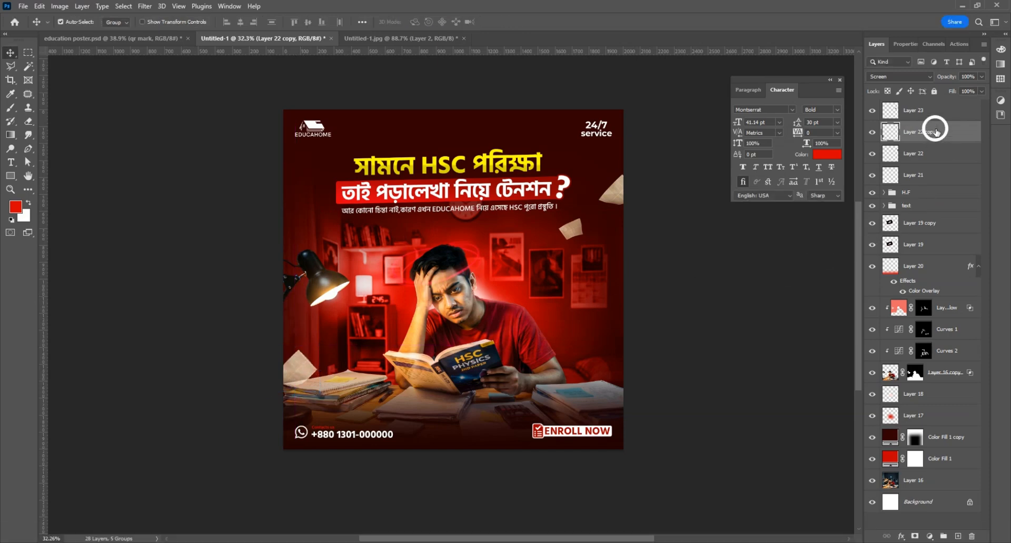
Step: Place the copy between Layers 18 and 17, then add a smaller top-left copy at about 30% opacity
left_click_drag(936, 132, 905, 390)
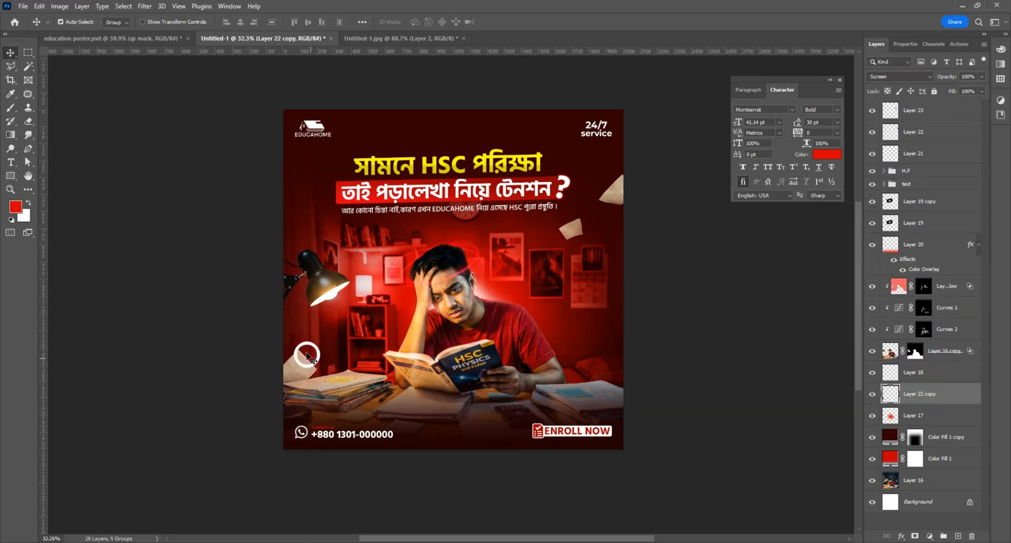
left_click_drag(298, 371, 270, 185)
key("ctrl+t")
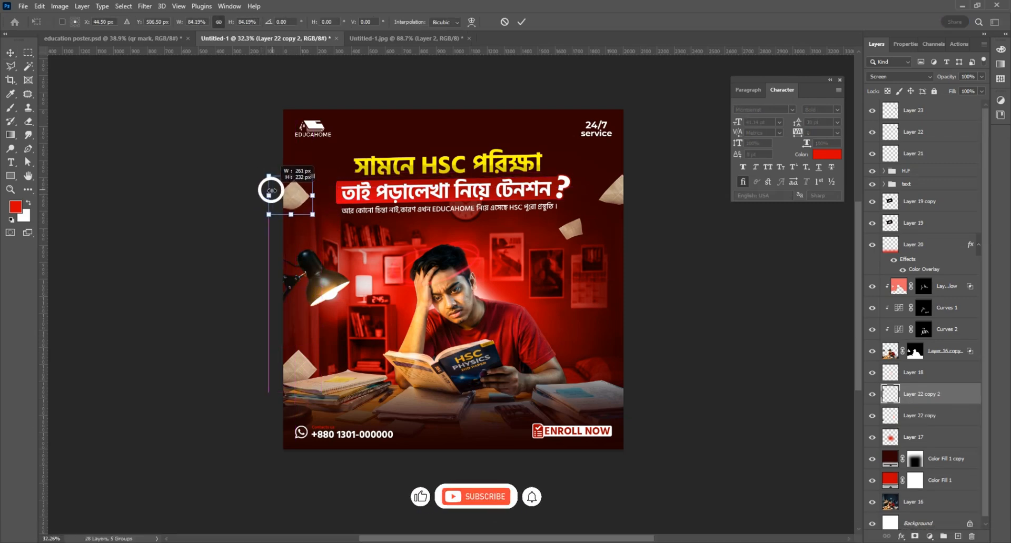
key("Return")
left_click(981, 77)
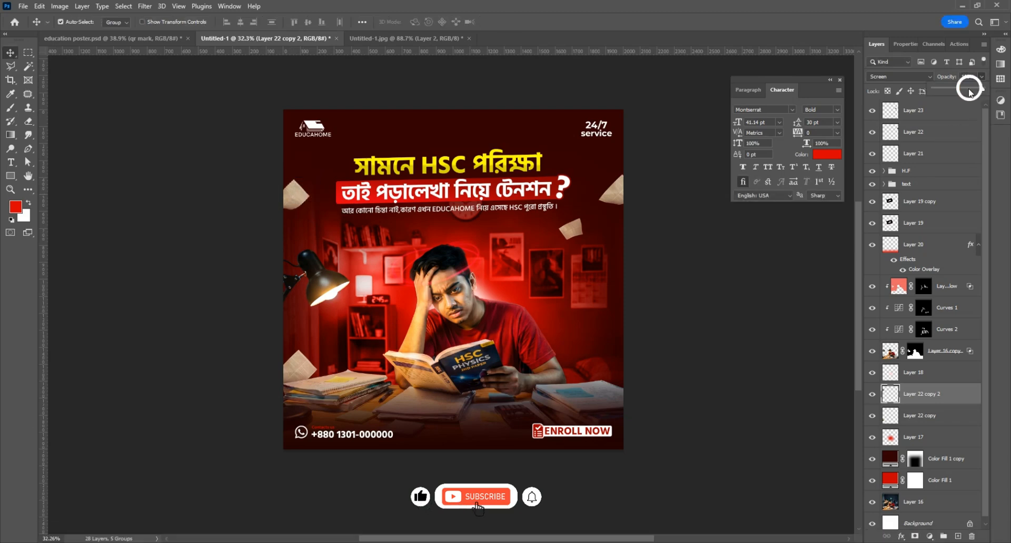
left_click_drag(953, 88, 949, 89)
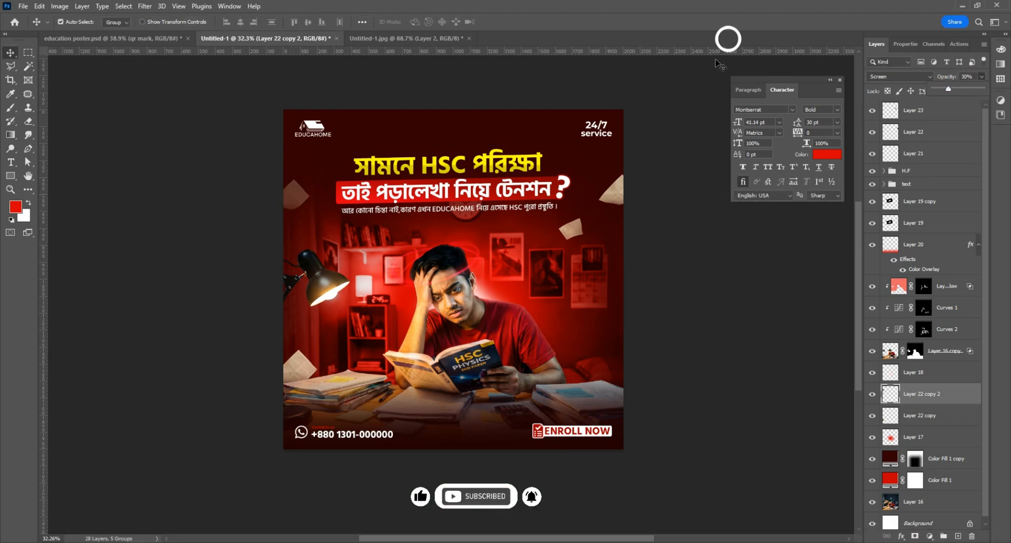
Step: Duplicate Layer 23's paper beside the student, move Layer 23 copy below Layer 18, and reposition it
left_click(571, 231)
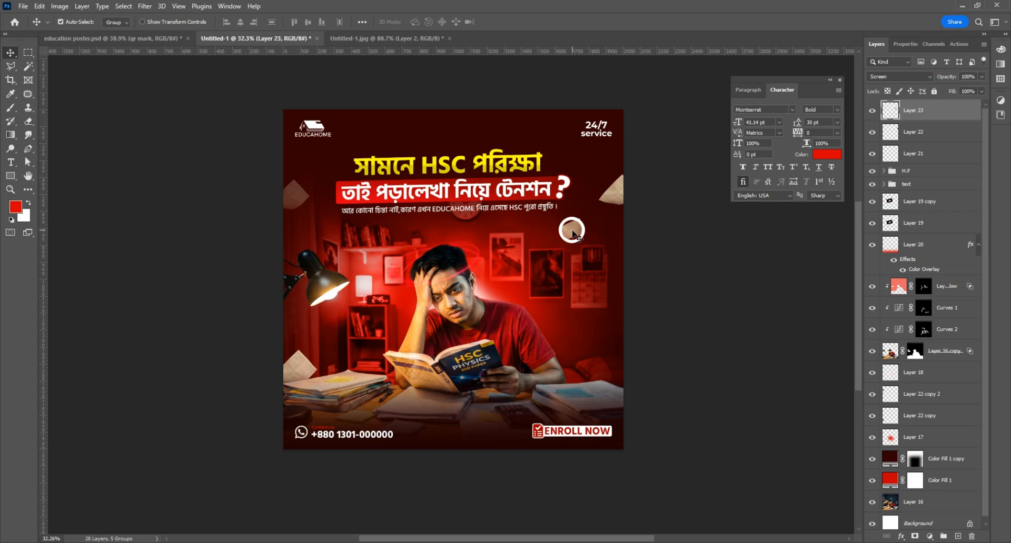
left_click_drag(572, 231, 549, 343)
left_click(924, 110)
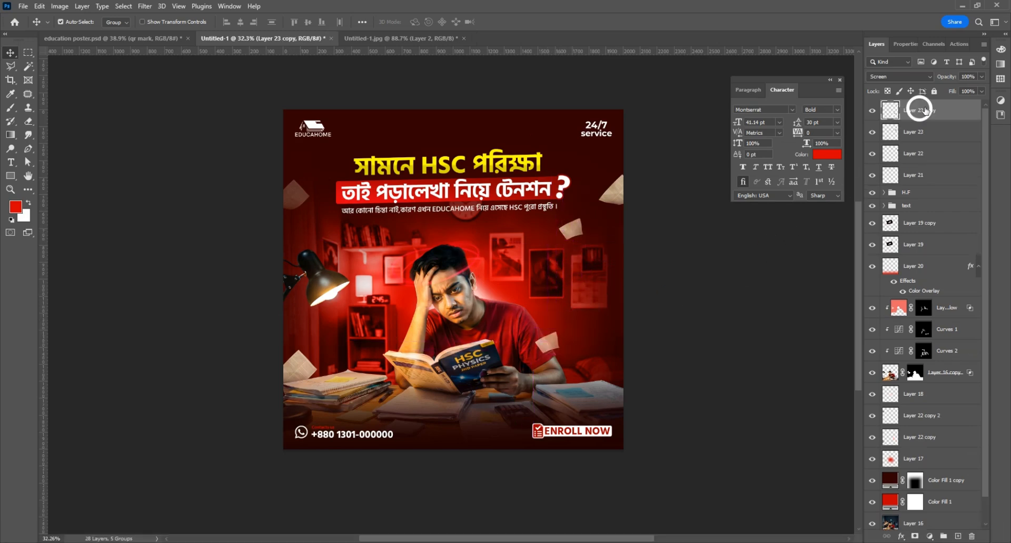
left_click_drag(926, 115, 936, 403)
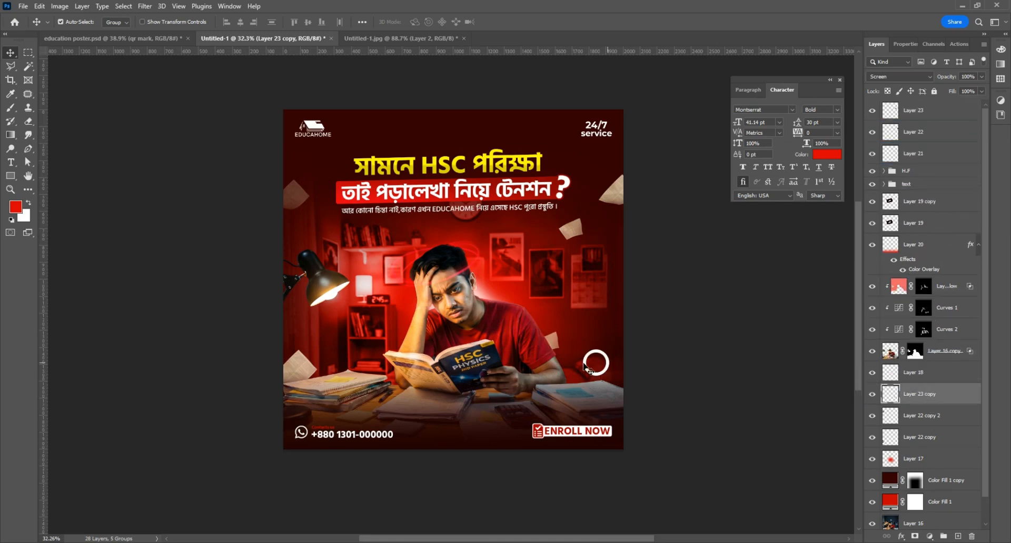
key("ctrl+t")
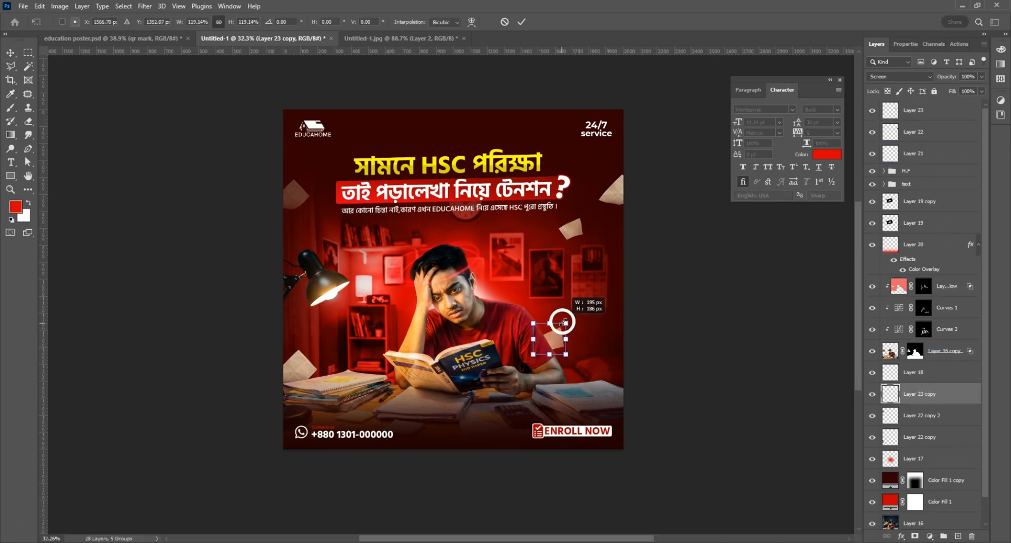
left_click_drag(579, 314, 561, 341)
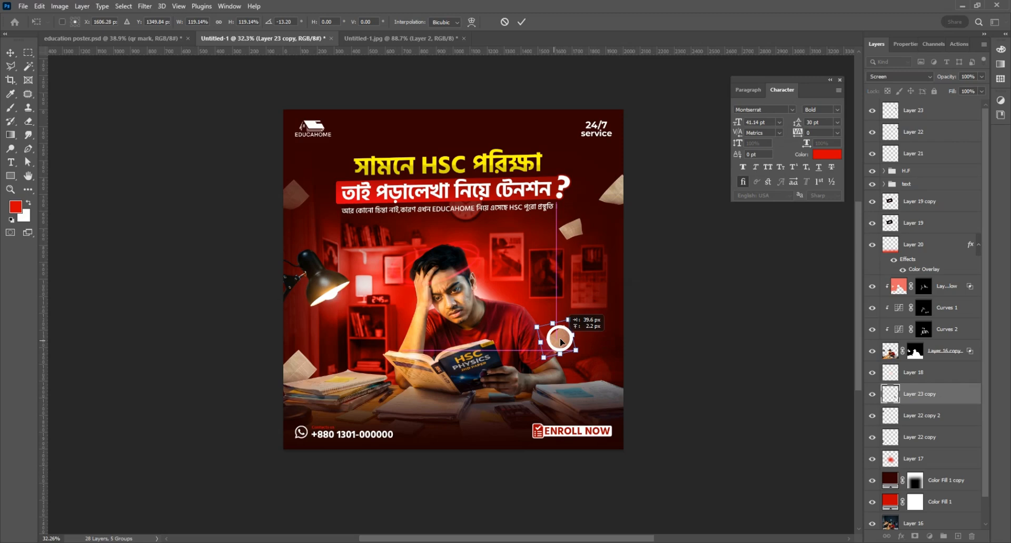
key("Return")
Step: Lower Layer 23's opacity to about 32%
left_click(937, 110)
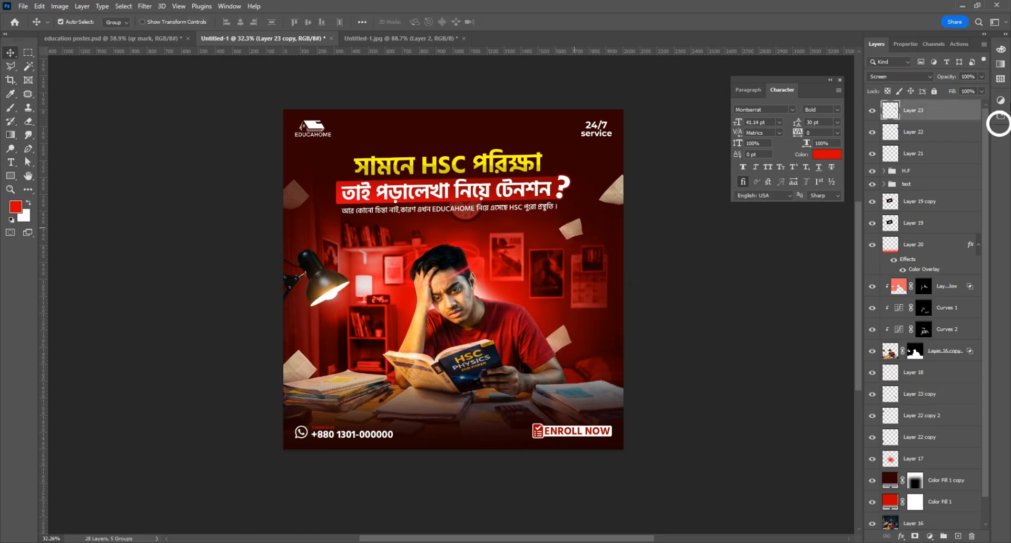
left_click(981, 76)
left_click_drag(954, 92, 951, 92)
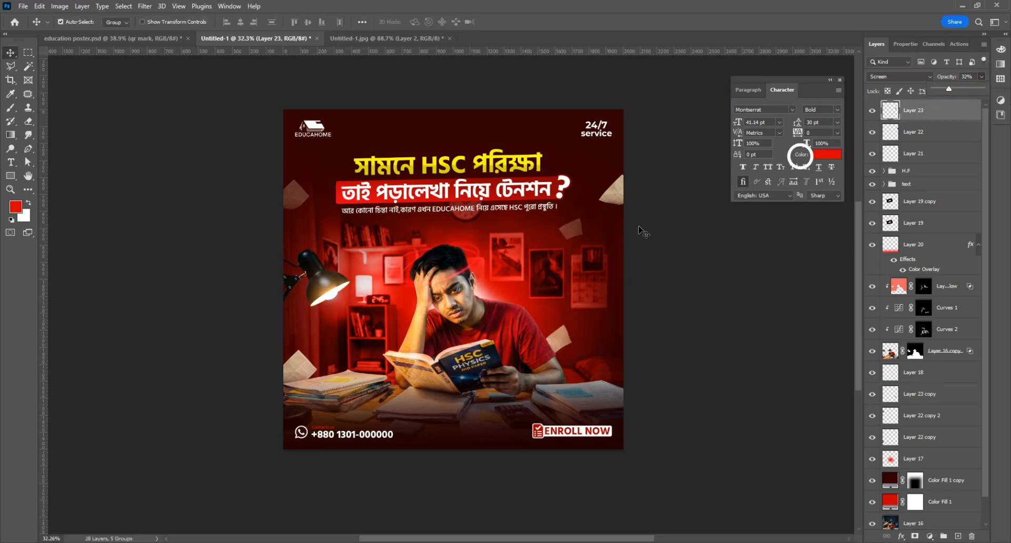
scroll(462, 239, "up", 2, "alt")
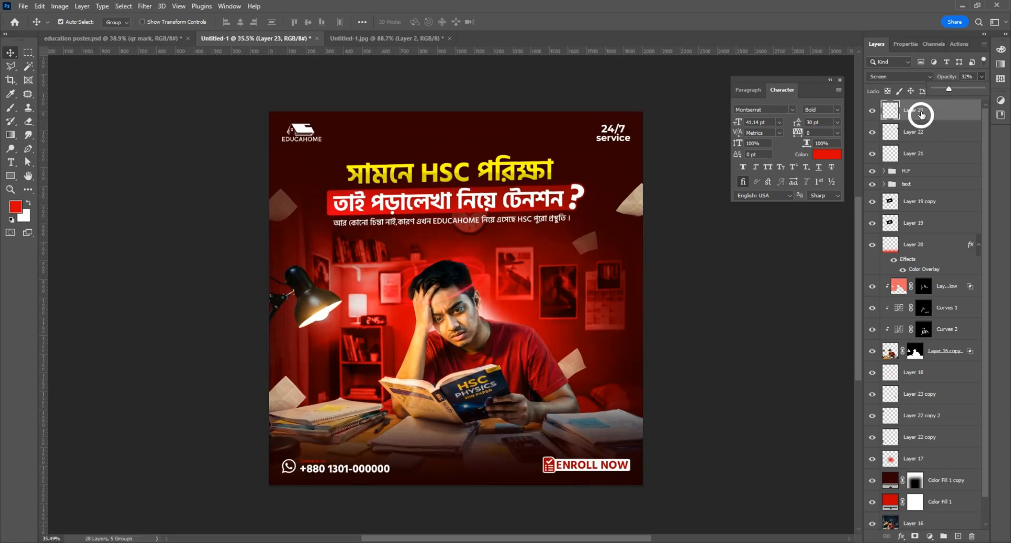
left_click(922, 112)
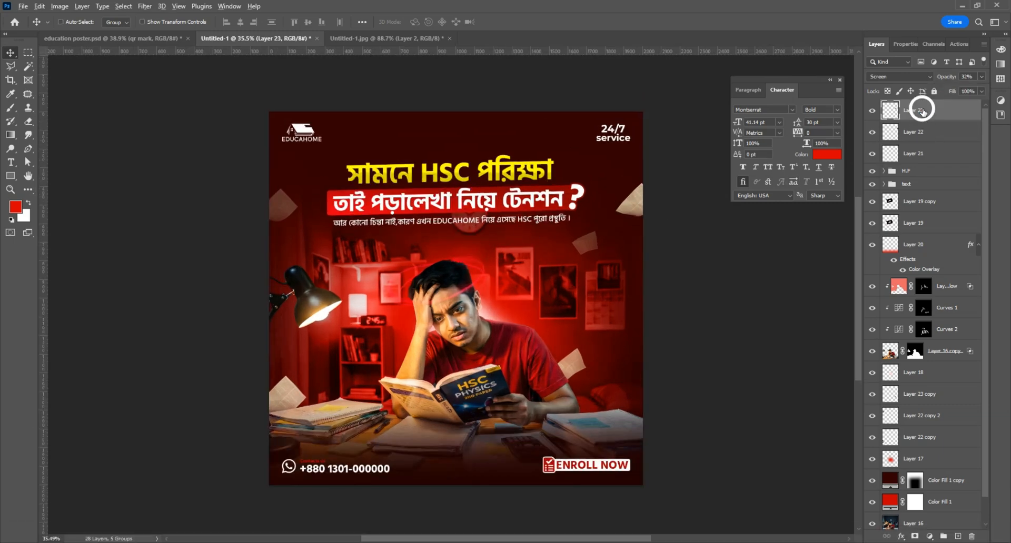
Step: Stamp visible layers into Layer 24 and open it in the Camera Raw Filter with before/after previews
key("ctrl+shift+alt+e")
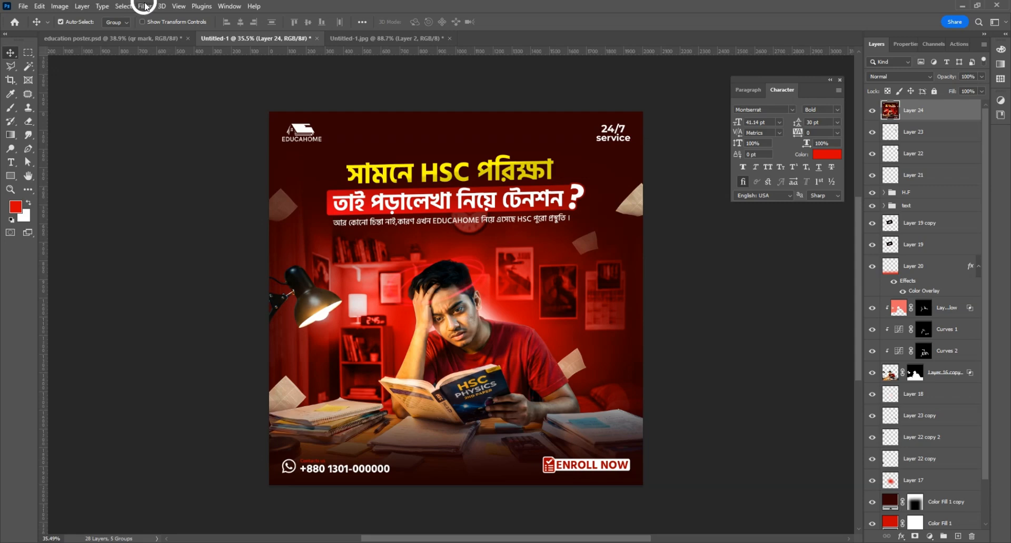
left_click(146, 6)
left_click(177, 96)
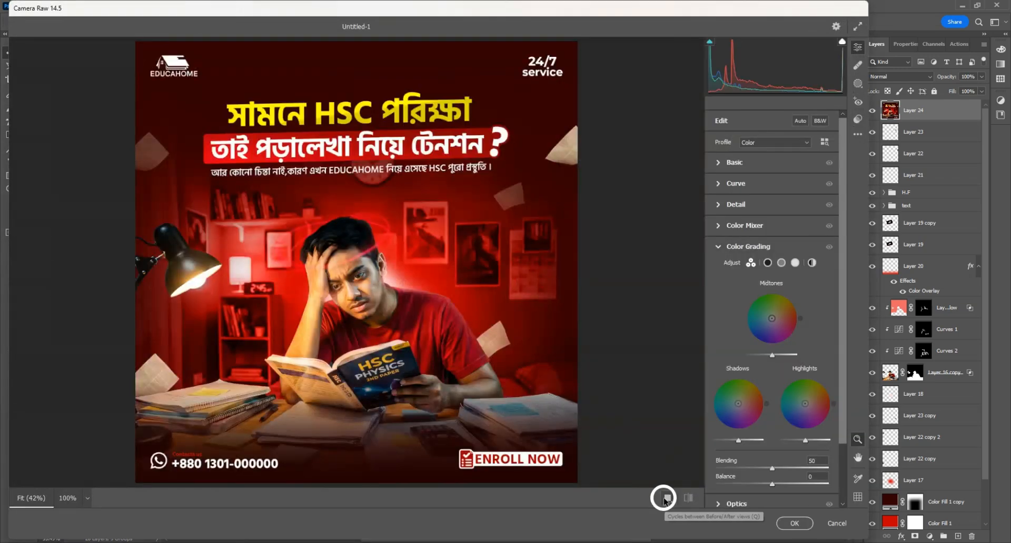
left_click(664, 499)
left_click(538, 278, "alt")
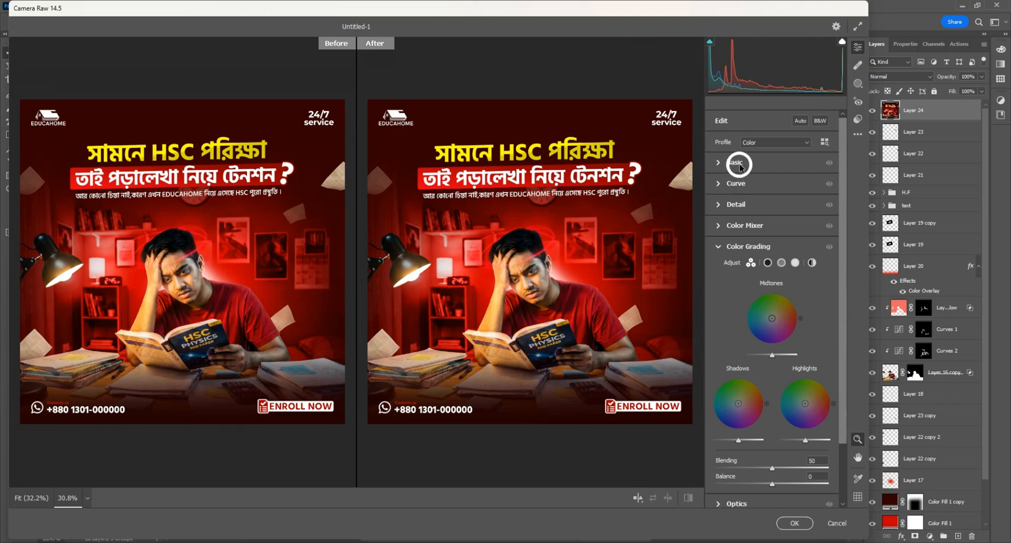
Step: In Camera Raw, raise contrast, deepen the blacks, and go to the Detail sharpening settings
left_click(737, 163)
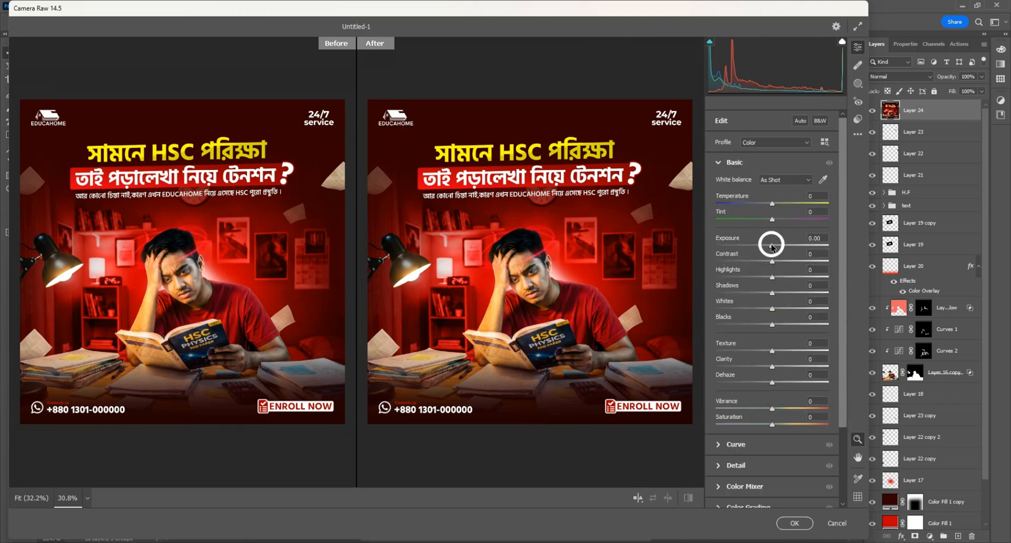
left_click_drag(772, 262, 762, 294)
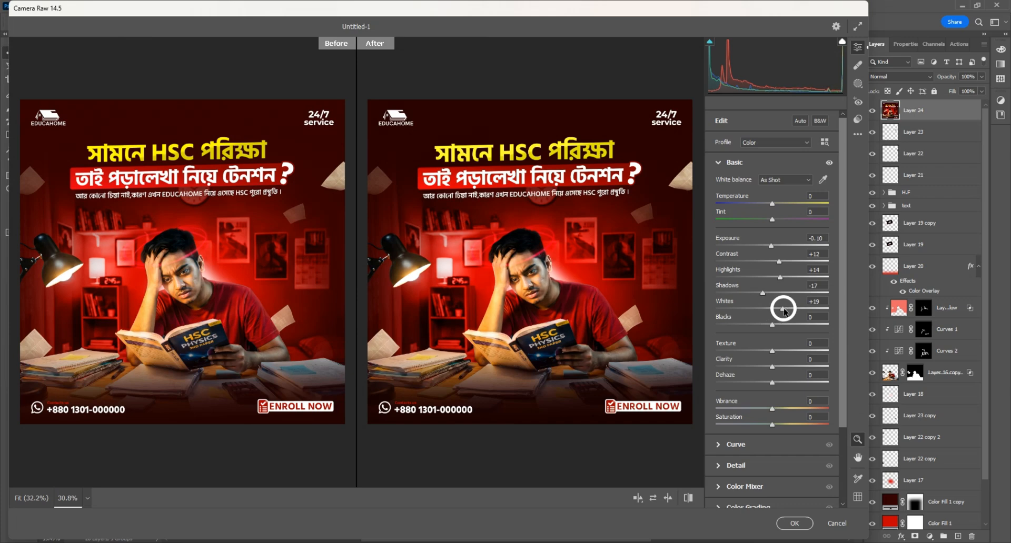
left_click_drag(773, 326, 771, 328)
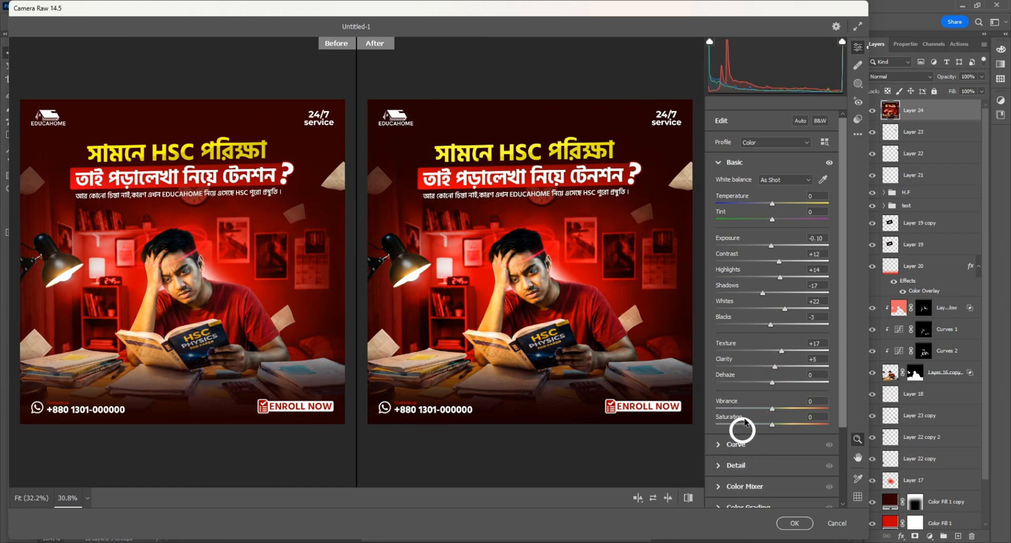
left_click(739, 465)
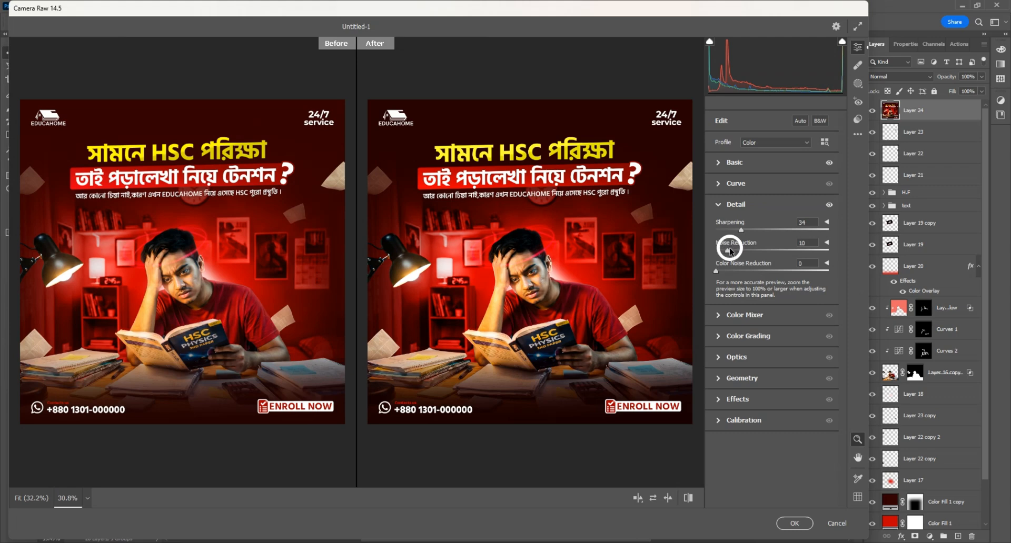
Step: Darken the midtones in Color Grading, raise red saturation to +7, and apply the filter
left_click(750, 338)
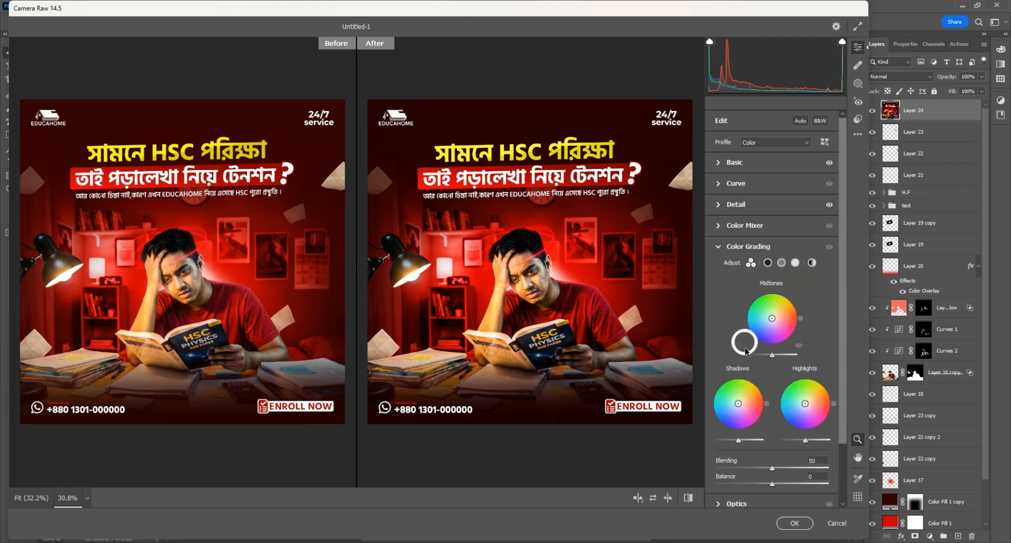
left_click_drag(770, 357, 766, 358)
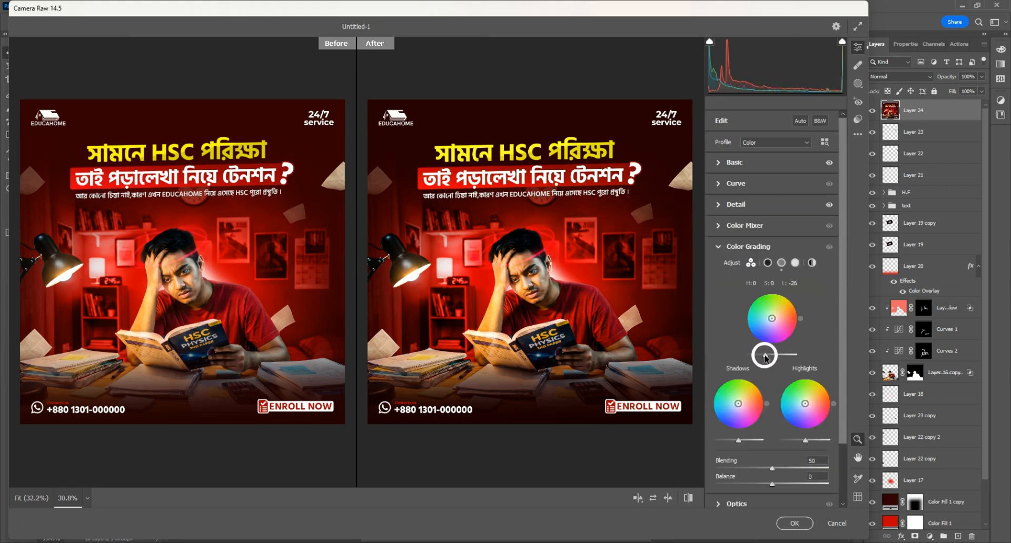
left_click(739, 227)
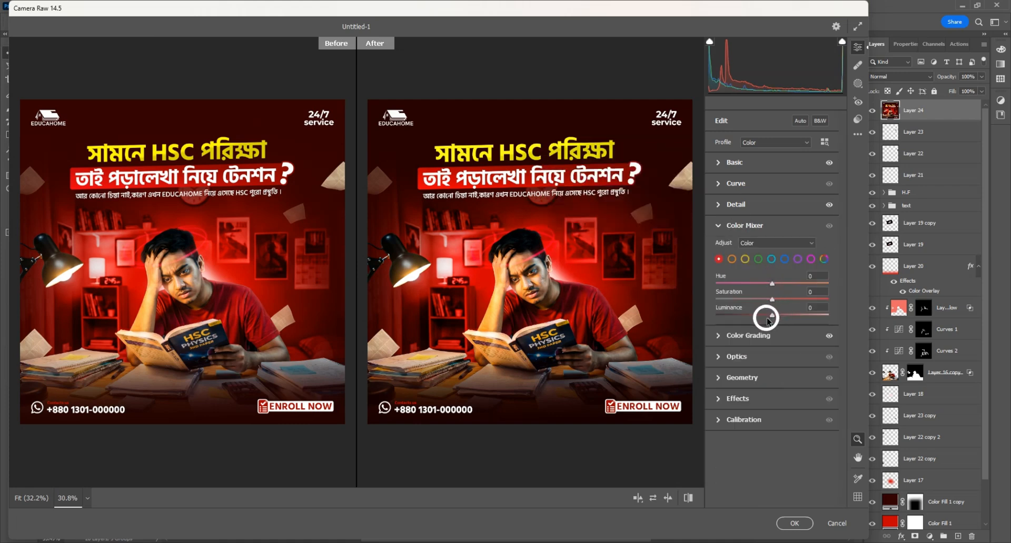
left_click_drag(773, 300, 781, 302)
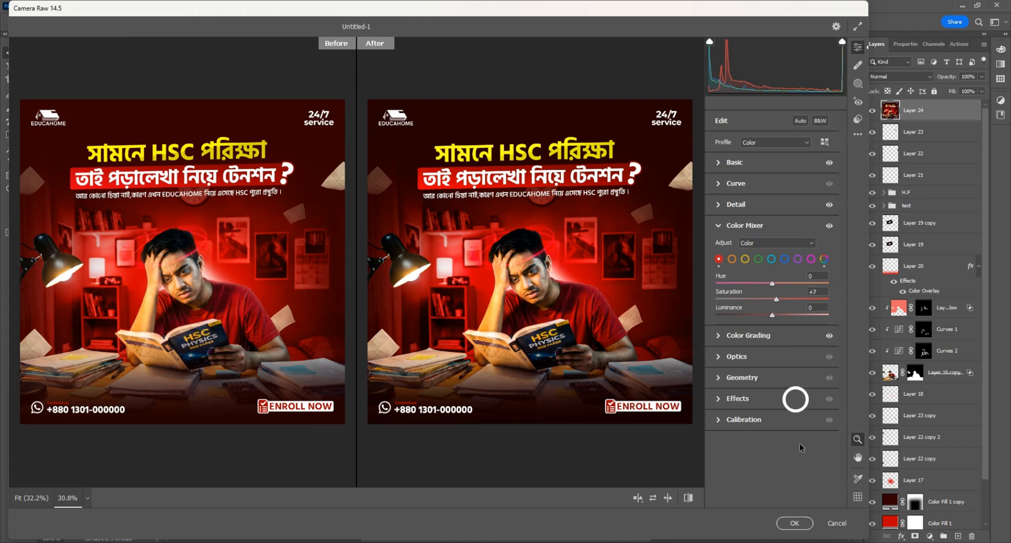
left_click(794, 524)
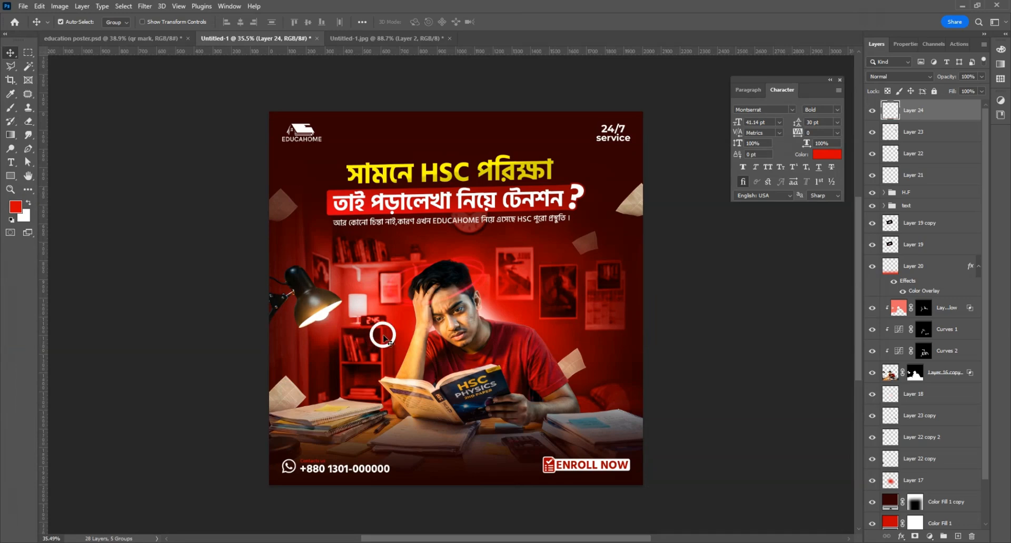
scroll(392, 349, "up", 1)
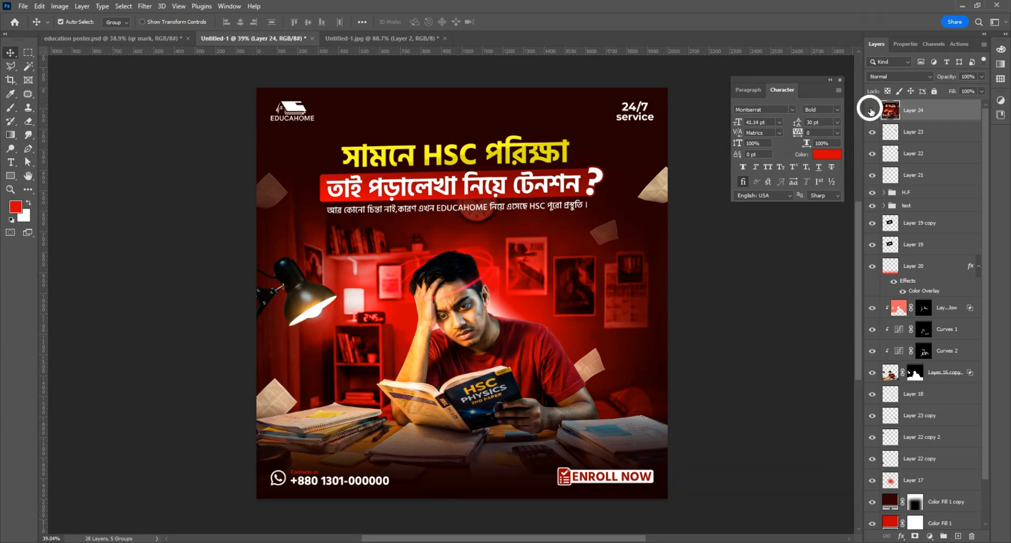
left_click(871, 111)
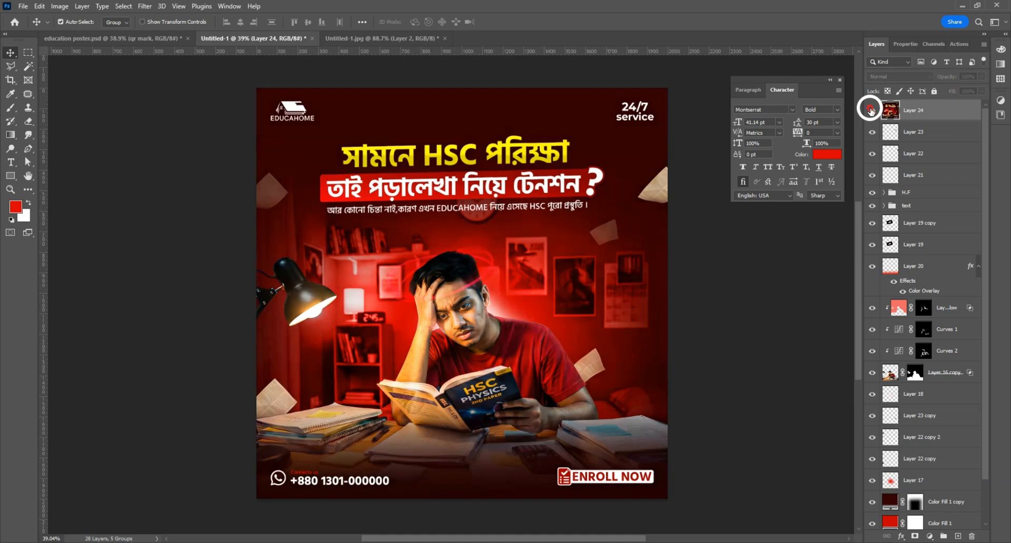
left_click(871, 111)
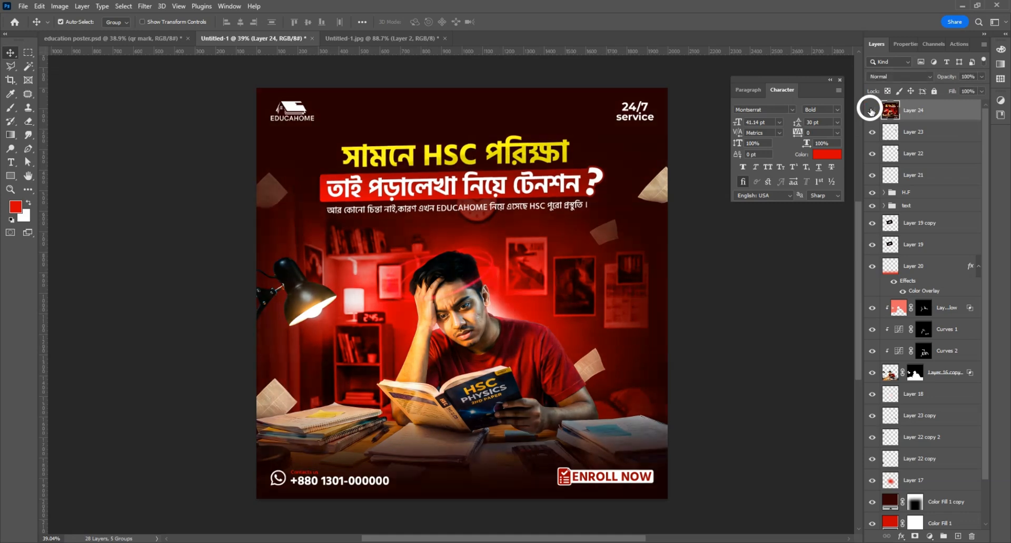
left_click(871, 111)
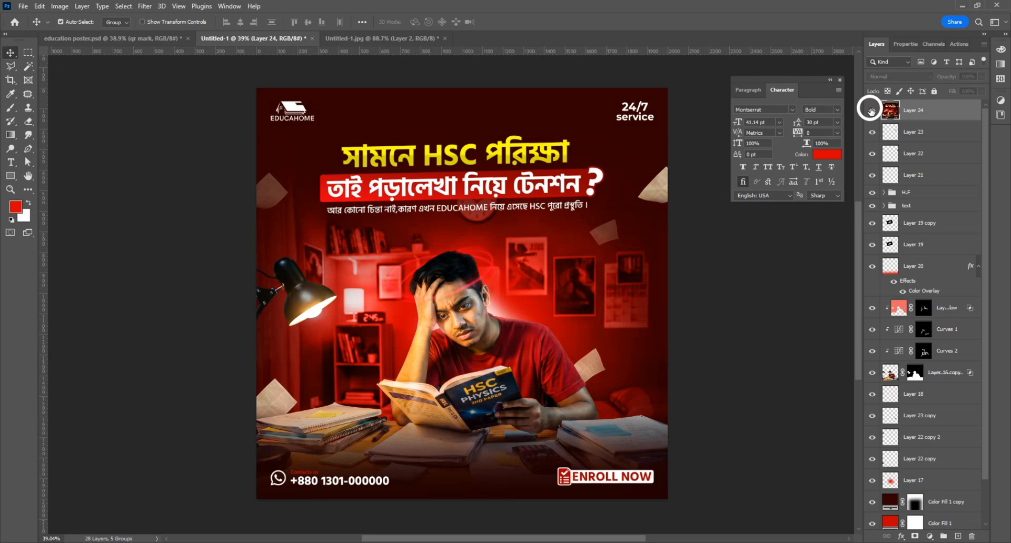
left_click(871, 111)
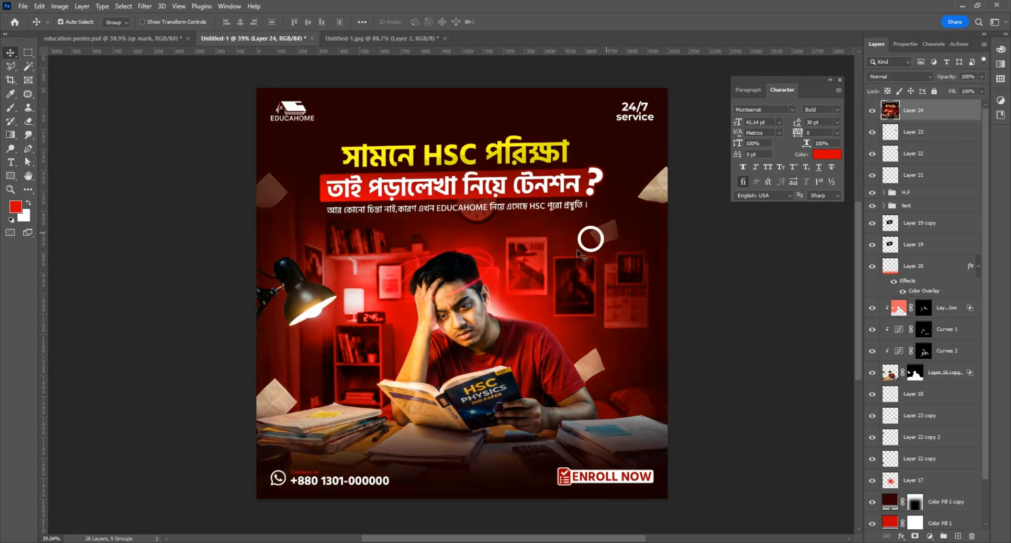
mouse_move(581, 256)
left_mouse_down()
mouse_move(552, 251)
mouse_move(594, 255)
left_mouse_up()
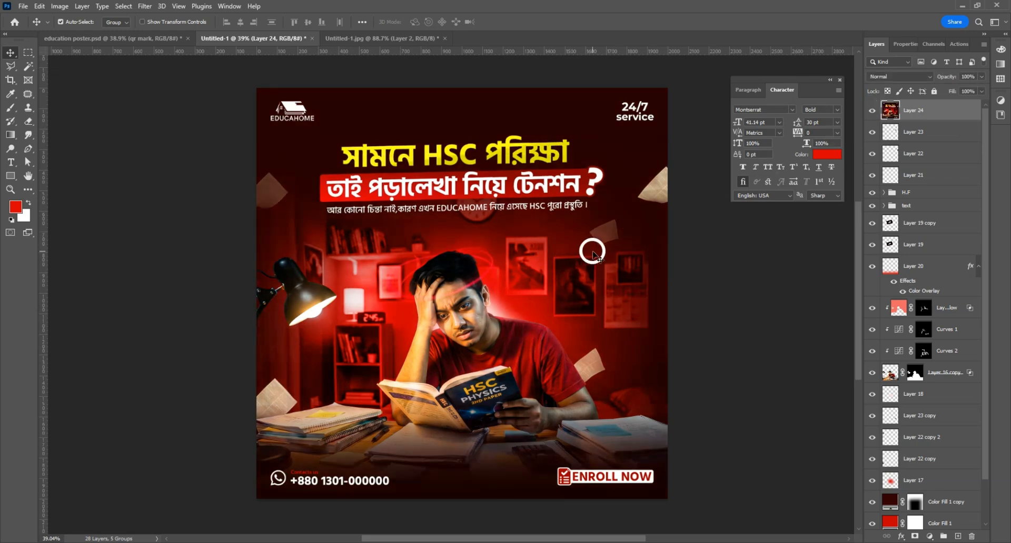